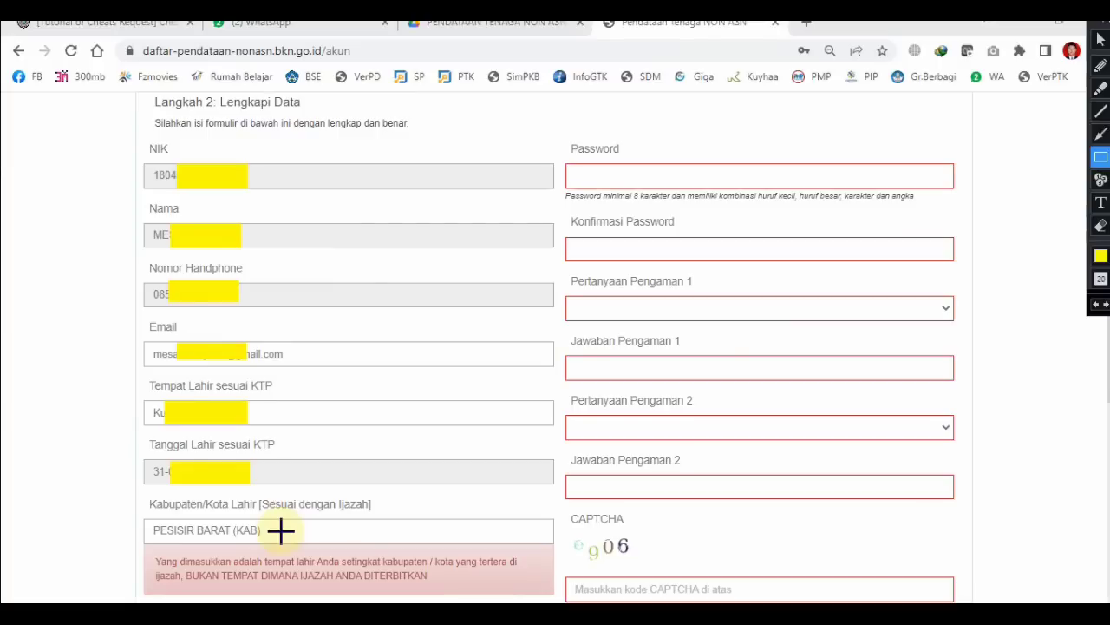
{"action": "right_click", "coordinate": [281, 528]}
{"action": "left_click", "coordinate": [282, 537]}
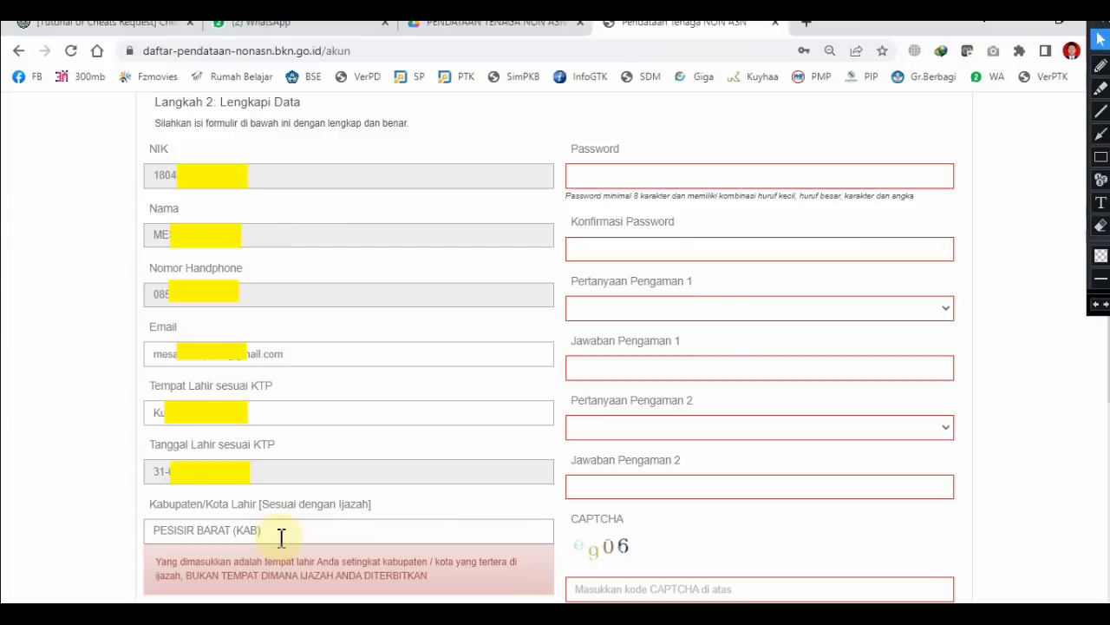
{"action": "key", "text": "BackSpace"}
{"action": "key", "text": "BackSpace"}
{"action": "key", "text": "BackSpace"}
{"action": "key", "text": "BackSpace"}
{"action": "key", "text": "BackSpace"}
{"action": "key", "text": "BackSpace"}
{"action": "key", "text": "BackSpace"}
{"action": "key", "text": "BackSpace"}
{"action": "key", "text": "BackSpace"}
{"action": "key", "text": "BackSpace"}
{"action": "key", "text": "BackSpace"}
{"action": "key", "text": "BackSpace"}
{"action": "key", "text": "BackSpace"}
{"action": "key", "text": "BackSpace"}
{"action": "key", "text": "BackSpace"}
{"action": "key", "text": "BackSpace"}
{"action": "key", "text": "BackSpace"}
{"action": "key", "text": "BackSpace"}
{"action": "key", "text": "BackSpace"}
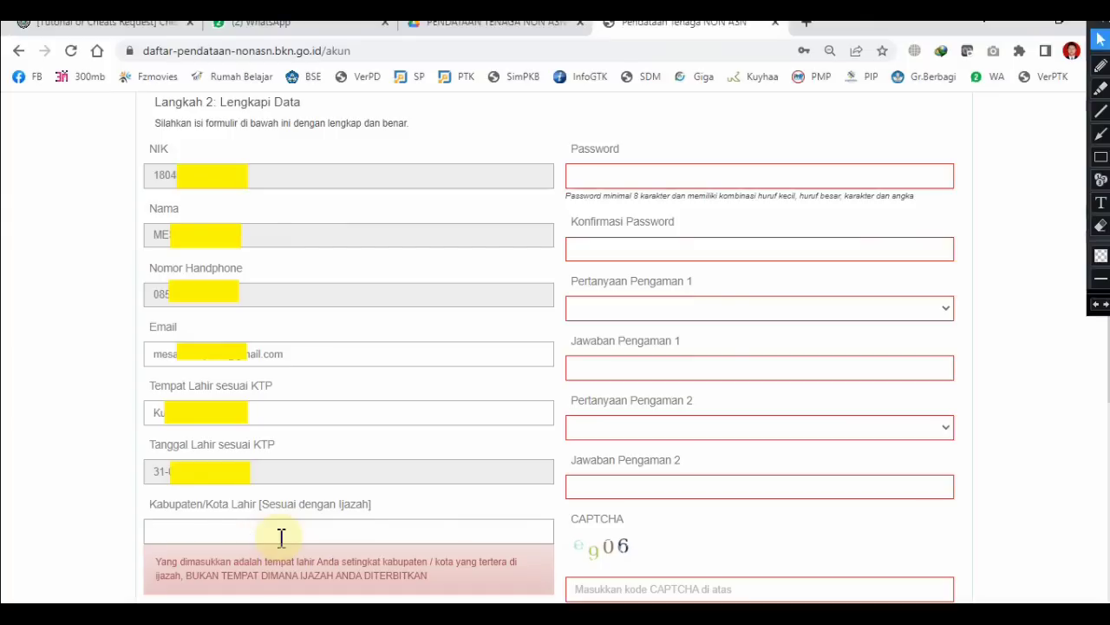
{"action": "type", "text": "lampun"}
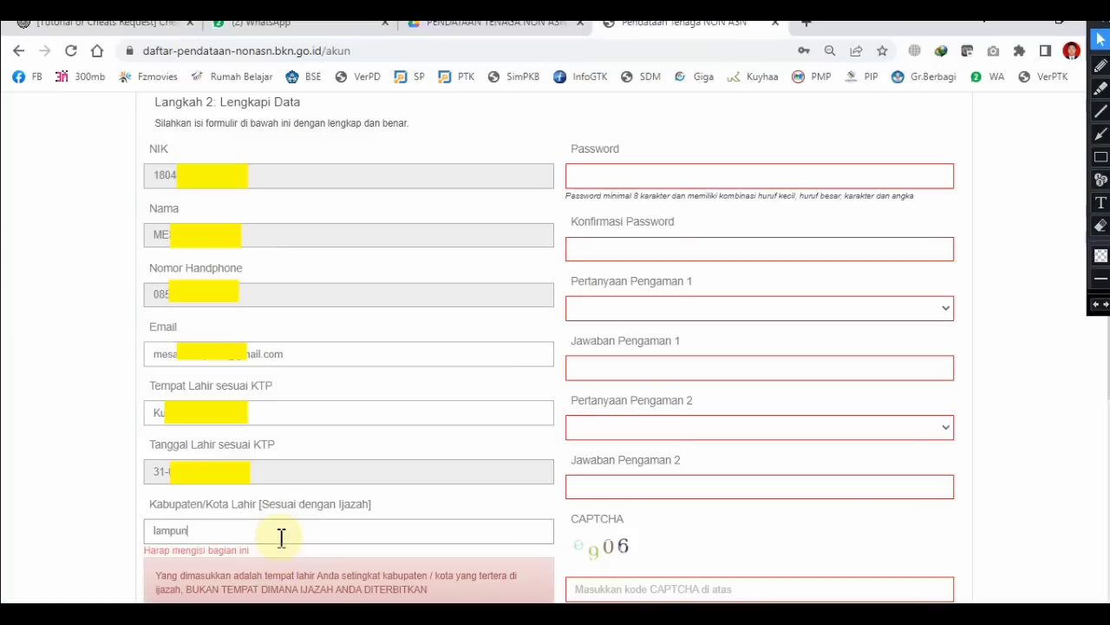
{"action": "type", "text": "g utara"}
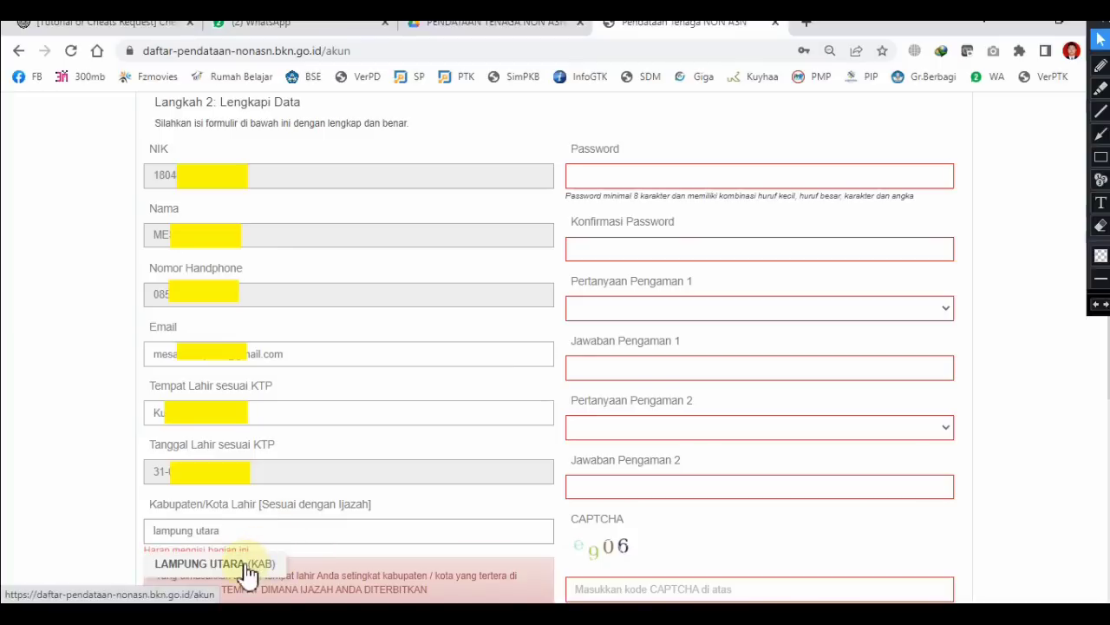
{"action": "left_click", "coordinate": [247, 563]}
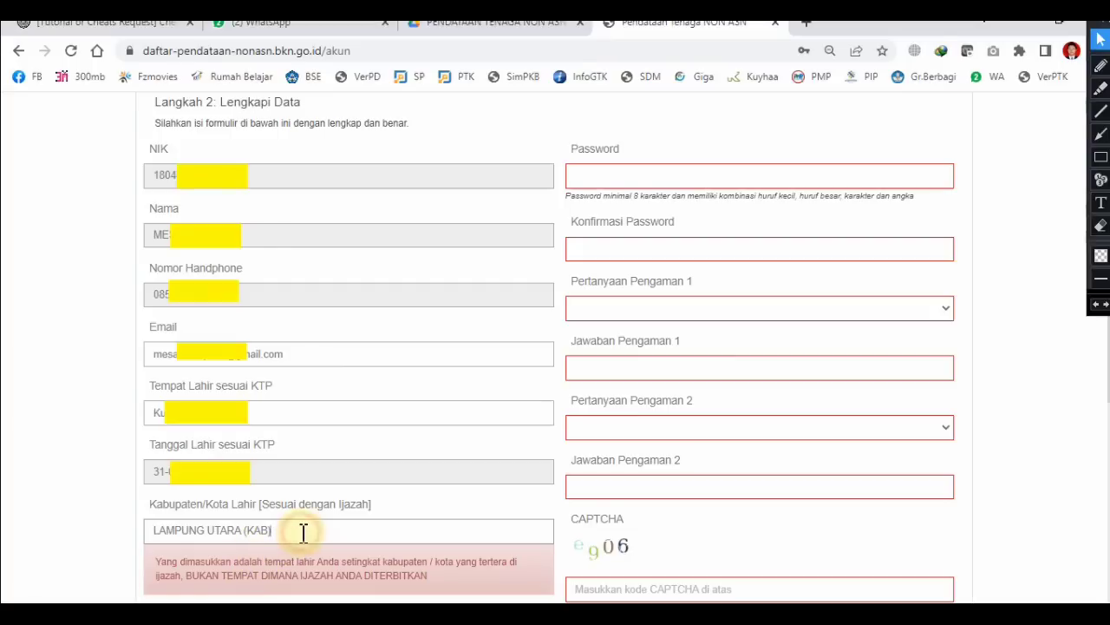
{"action": "key", "text": "BackSpace"}
{"action": "key", "text": "BackSpace"}
{"action": "key", "text": "BackSpace"}
{"action": "key", "text": "BackSpace"}
{"action": "key", "text": "BackSpace"}
{"action": "key", "text": "BackSpace"}
{"action": "key", "text": "BackSpace"}
{"action": "key", "text": "BackSpace"}
{"action": "key", "text": "BackSpace"}
{"action": "key", "text": "BackSpace"}
{"action": "key", "text": "BackSpace"}
{"action": "key", "text": "BackSpace"}
{"action": "key", "text": "BackSpace"}
{"action": "key", "text": "BackSpace"}
{"action": "key", "text": "BackSpace"}
{"action": "key", "text": "BackSpace"}
{"action": "key", "text": "BackSpace"}
{"action": "key", "text": "BackSpace"}
{"action": "type", "text": "pesisir barat"}
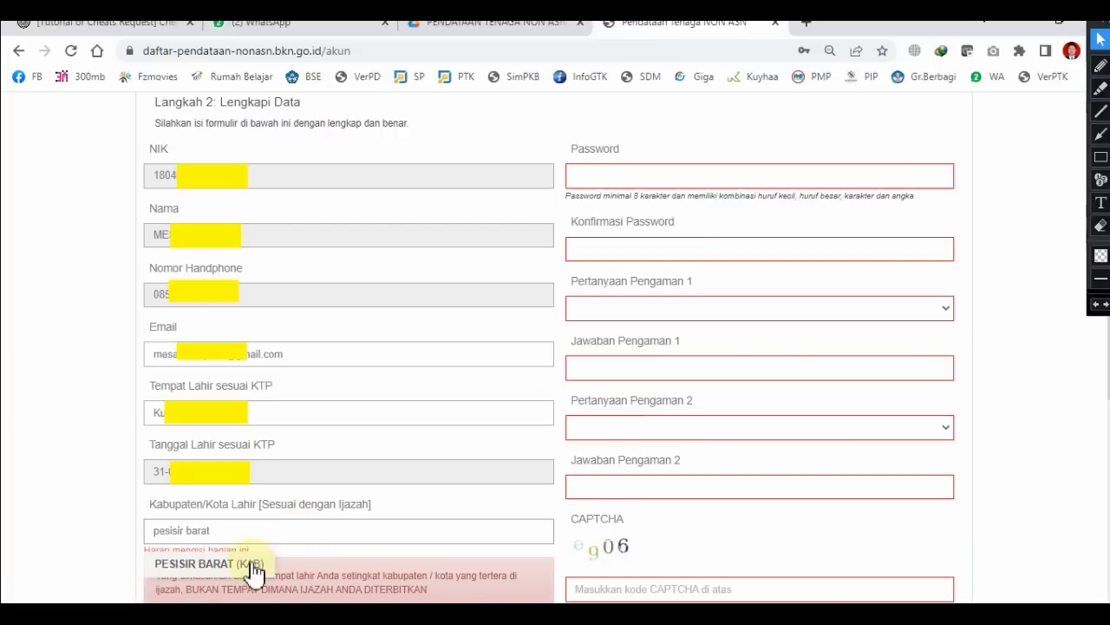
{"action": "left_click", "coordinate": [250, 560]}
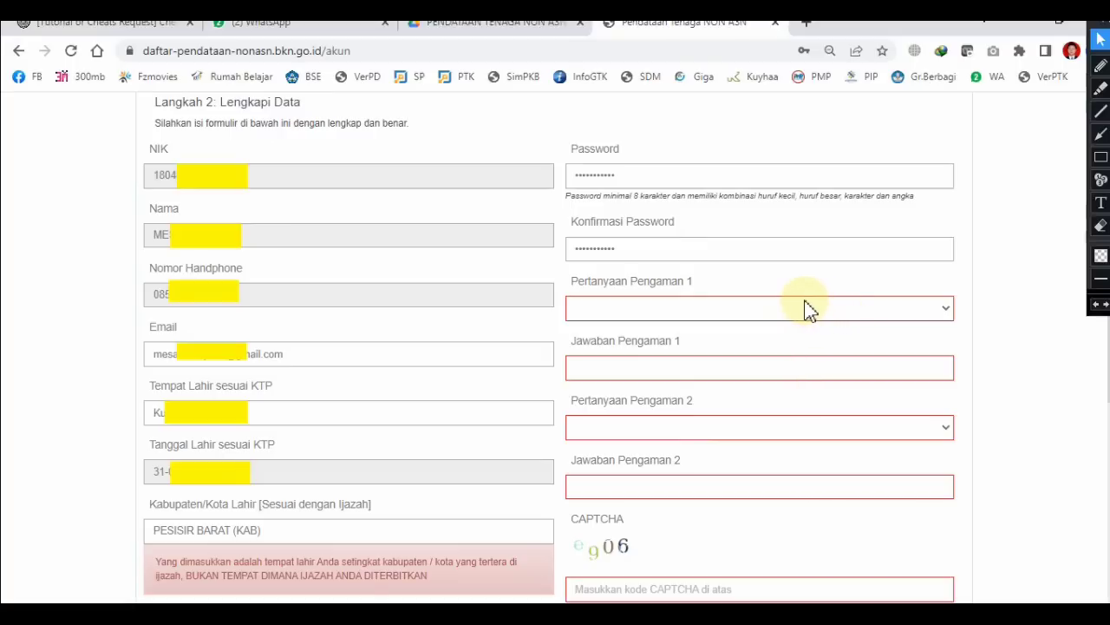
Step: Pick 'Siapakah nama penyanyi favorit kamu?' and the favourite primary-school teacher as the two security questions
{"action": "left_click", "coordinate": [948, 315]}
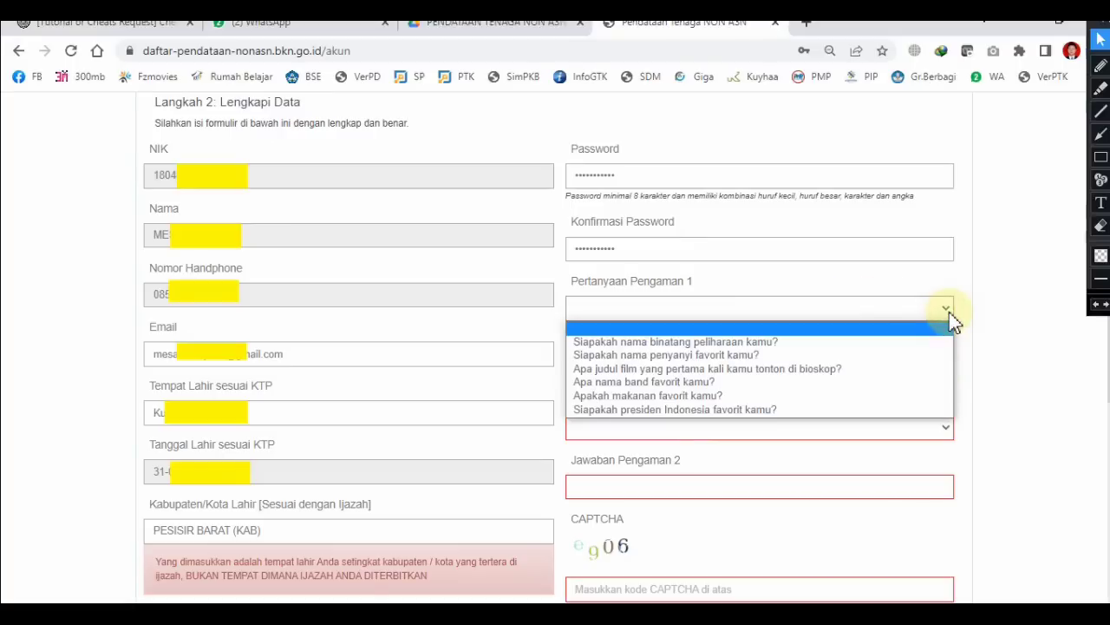
{"action": "left_click", "coordinate": [676, 356]}
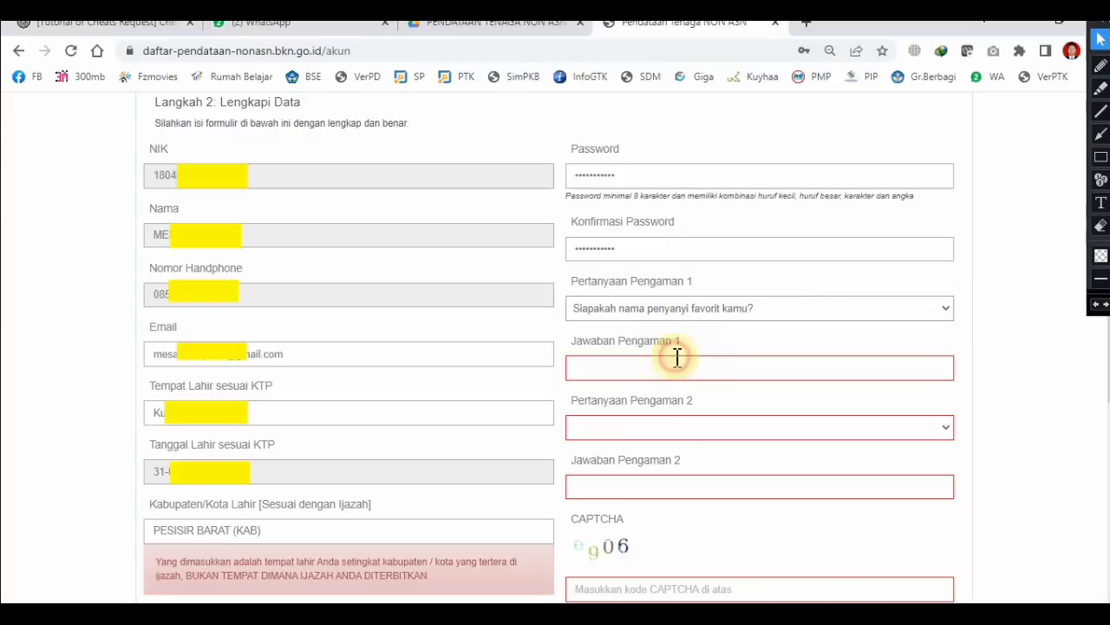
{"action": "left_click", "coordinate": [946, 429]}
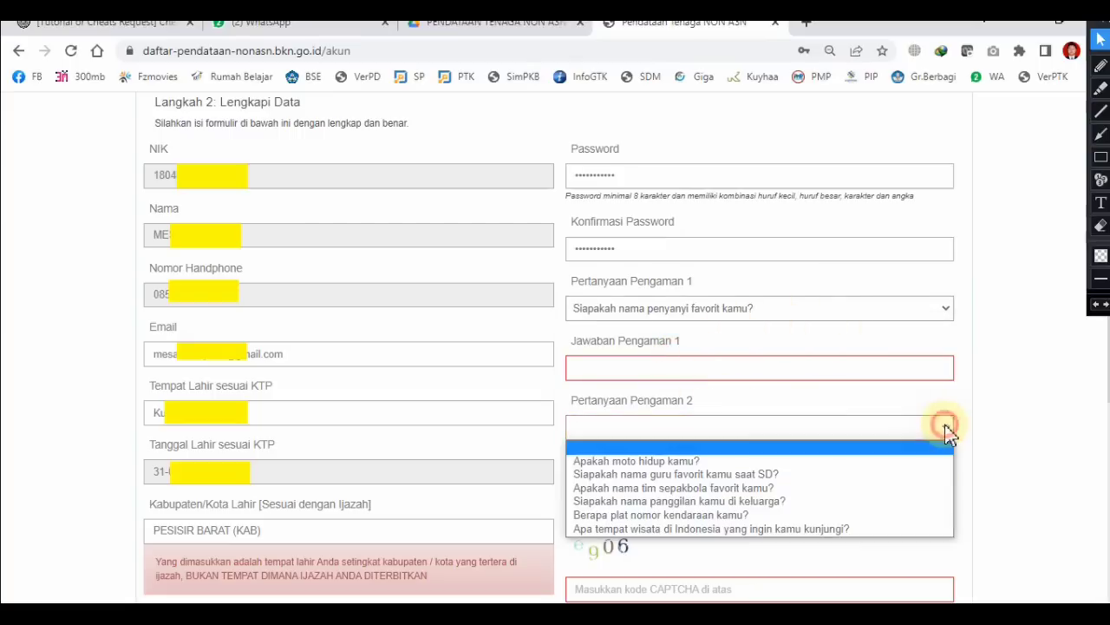
{"action": "left_click", "coordinate": [773, 474]}
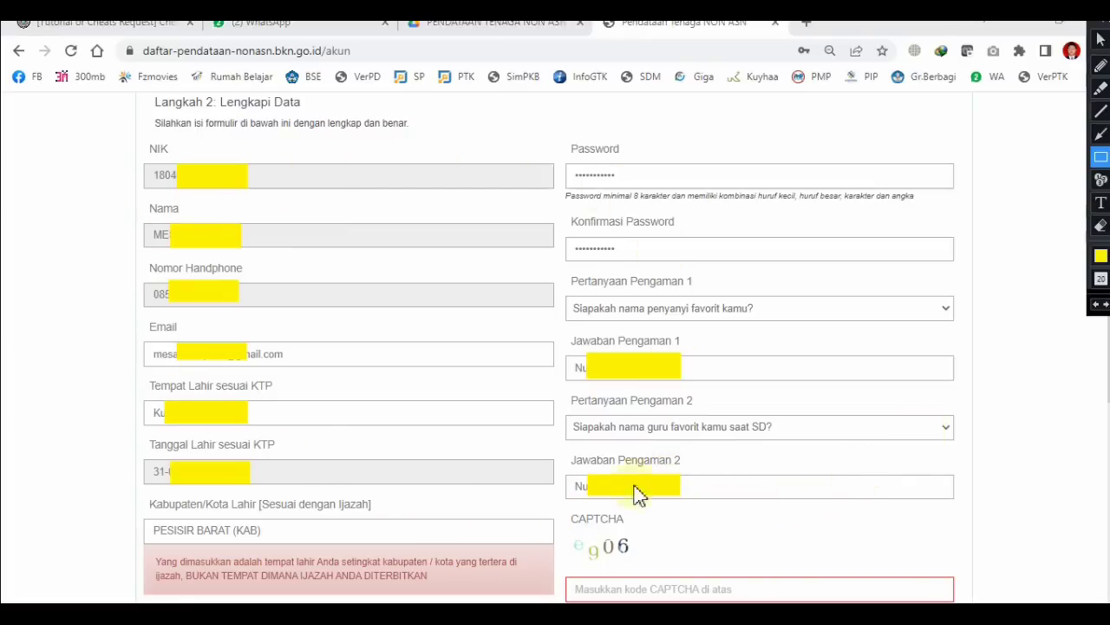
Step: Set Jenis Kelamin to Wanita and upload the first CamScanner image as the KTP scan
{"action": "scroll", "coordinate": [635, 493], "scroll_direction": "down", "scroll_amount": 5}
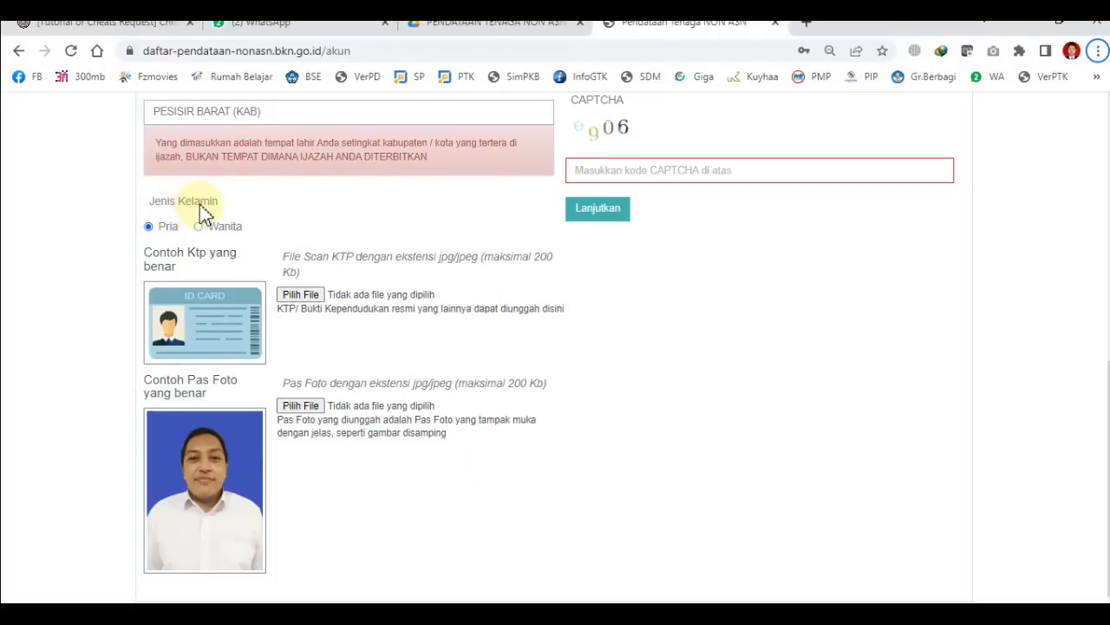
{"action": "left_click", "coordinate": [199, 228]}
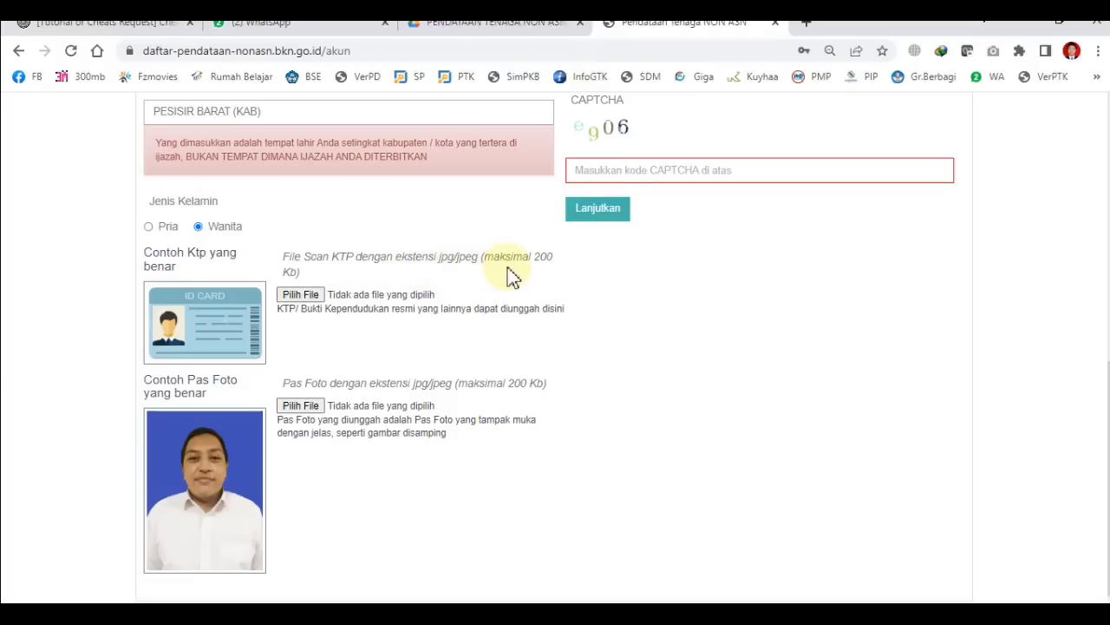
{"action": "left_click", "coordinate": [295, 296]}
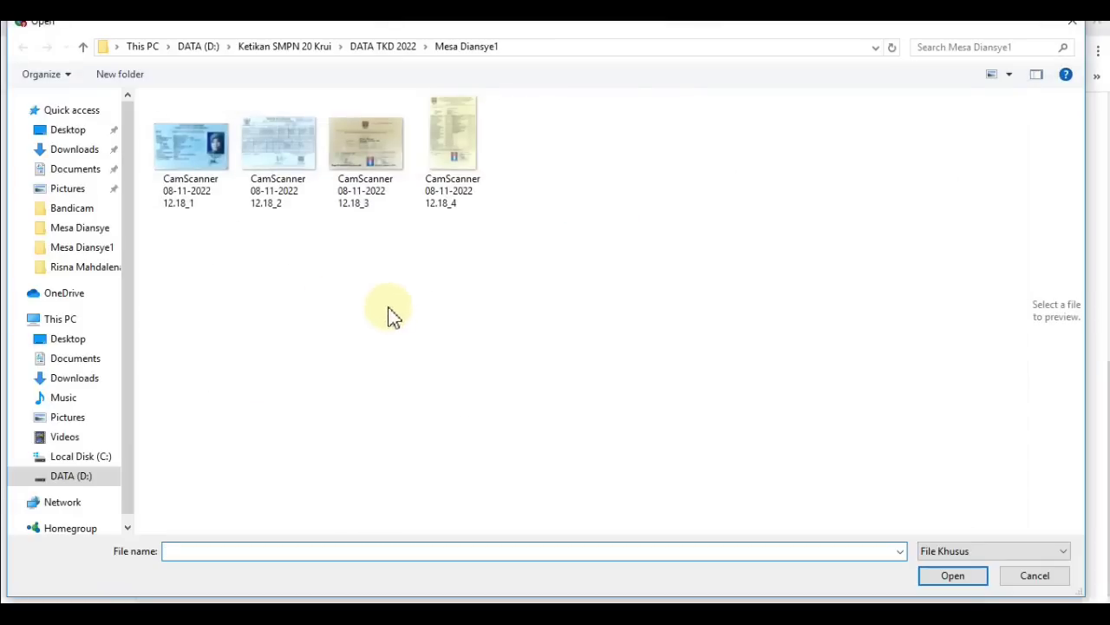
{"action": "left_click", "coordinate": [197, 156]}
{"action": "left_click", "coordinate": [935, 577]}
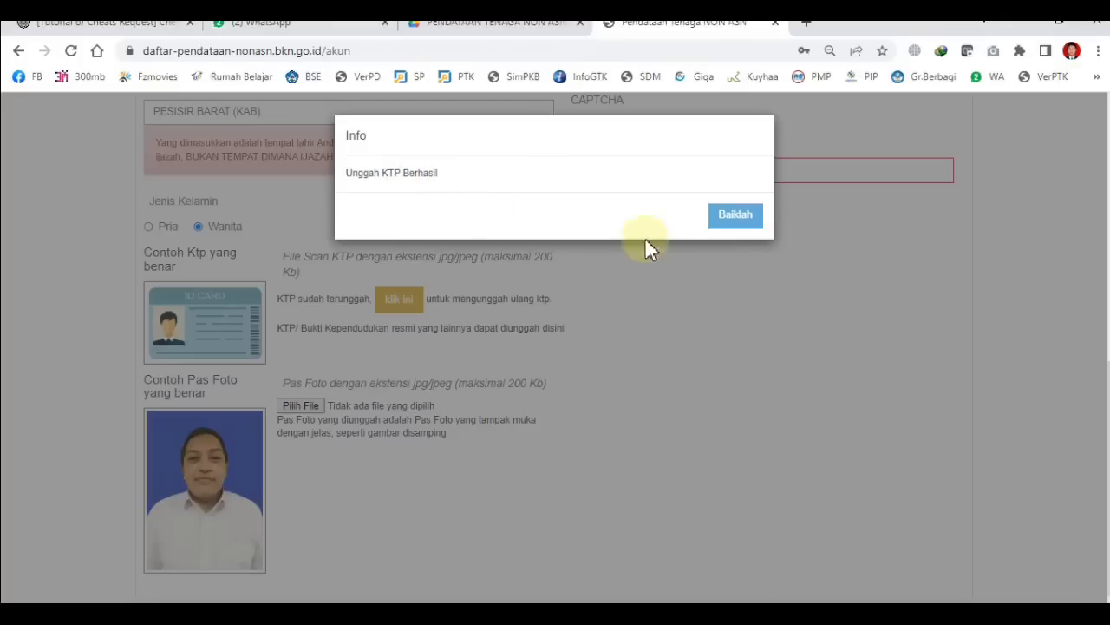
{"action": "left_click", "coordinate": [737, 218]}
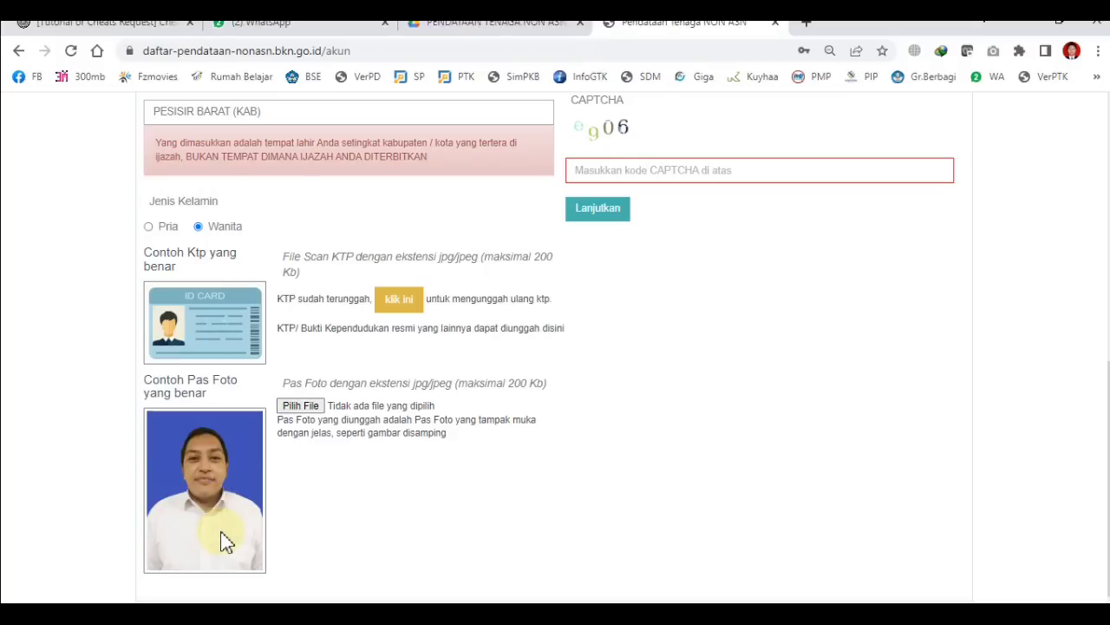
{"action": "left_click", "coordinate": [301, 406]}
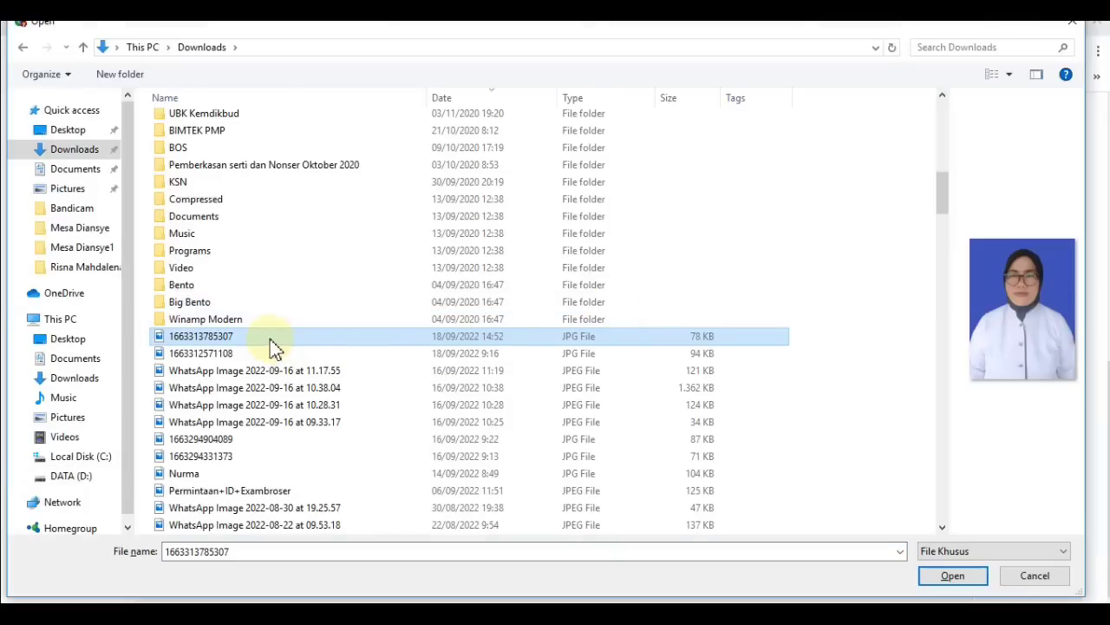
{"action": "left_click", "coordinate": [952, 579]}
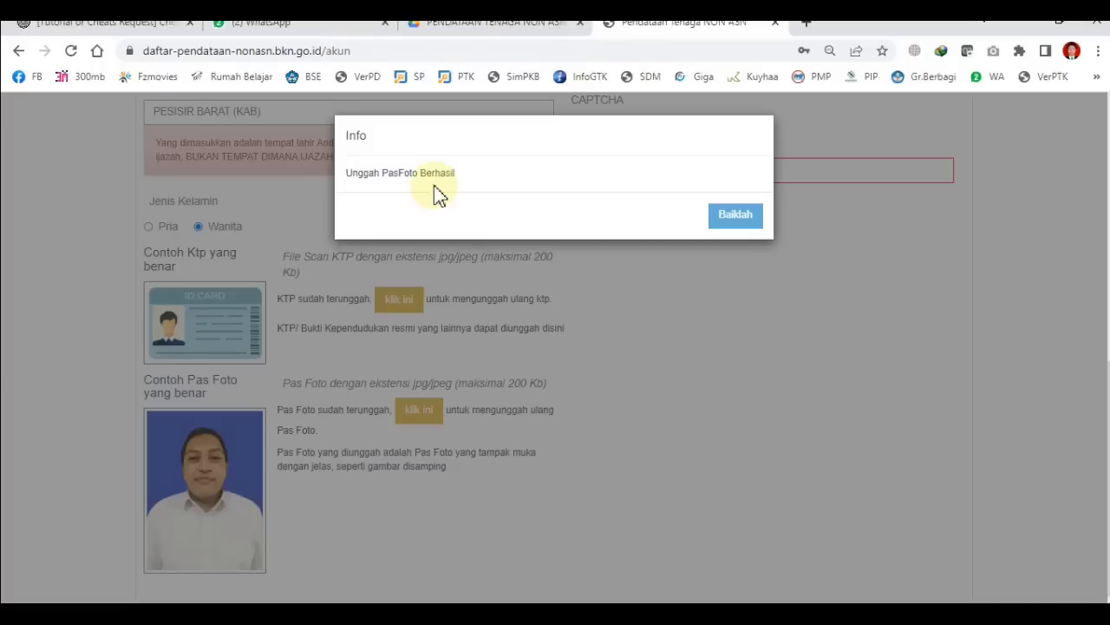
{"action": "left_click", "coordinate": [735, 217]}
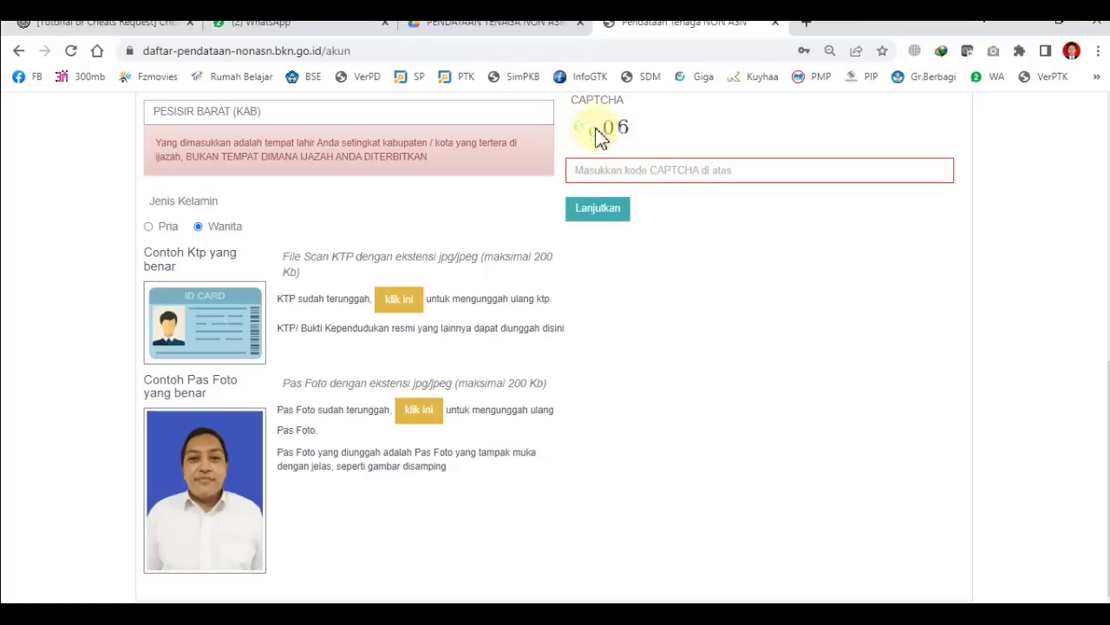
Step: Enter the CAPTCHA code shown on the form
{"action": "left_click", "coordinate": [602, 170]}
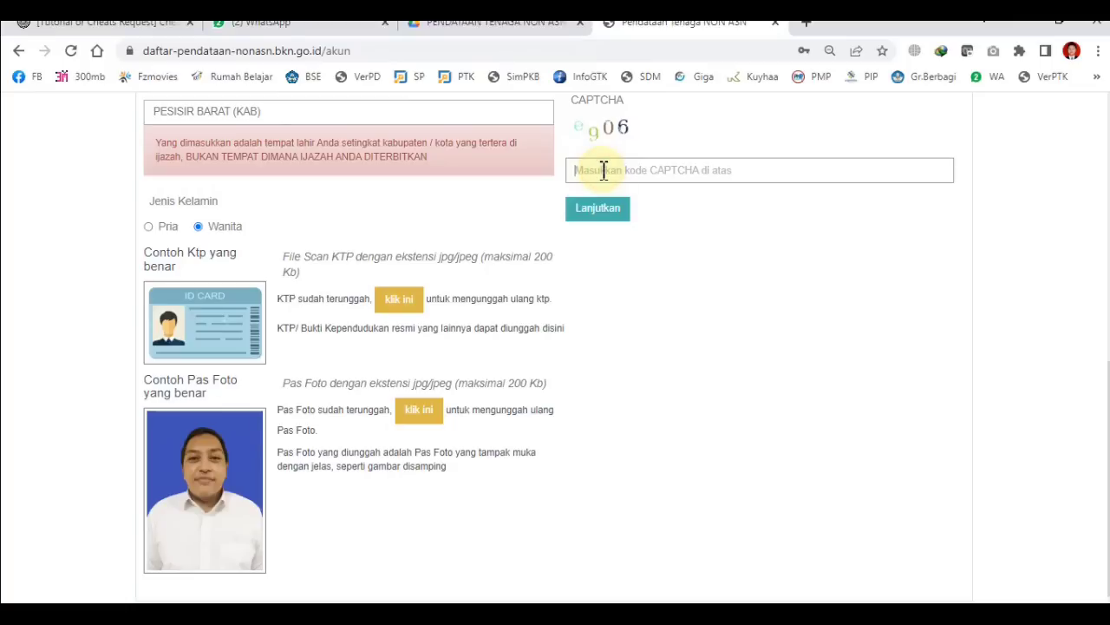
{"action": "type", "text": "e"}
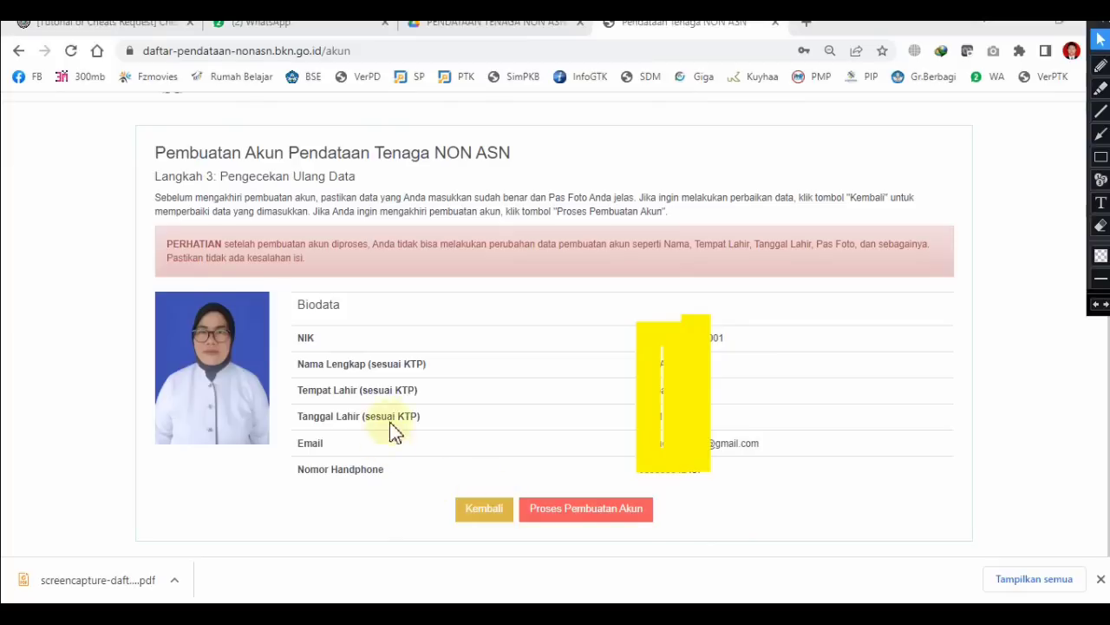
Step: Submit Proses Pembuatan Akun and confirm with Iya in the Konfirmasi dialog
{"action": "left_click", "coordinate": [568, 513]}
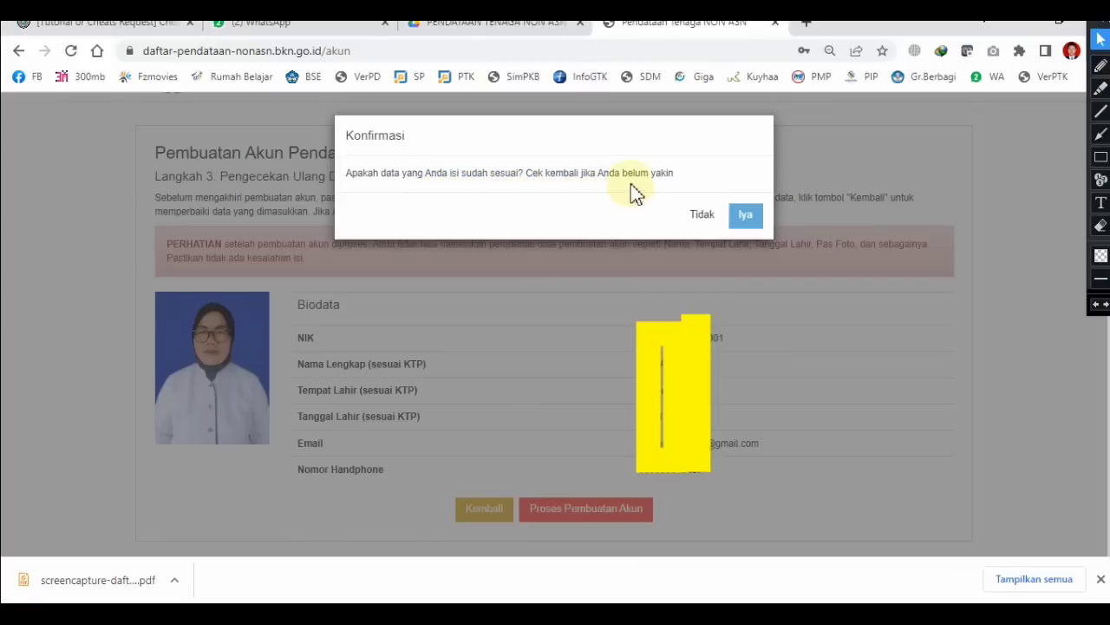
{"action": "left_click", "coordinate": [746, 217]}
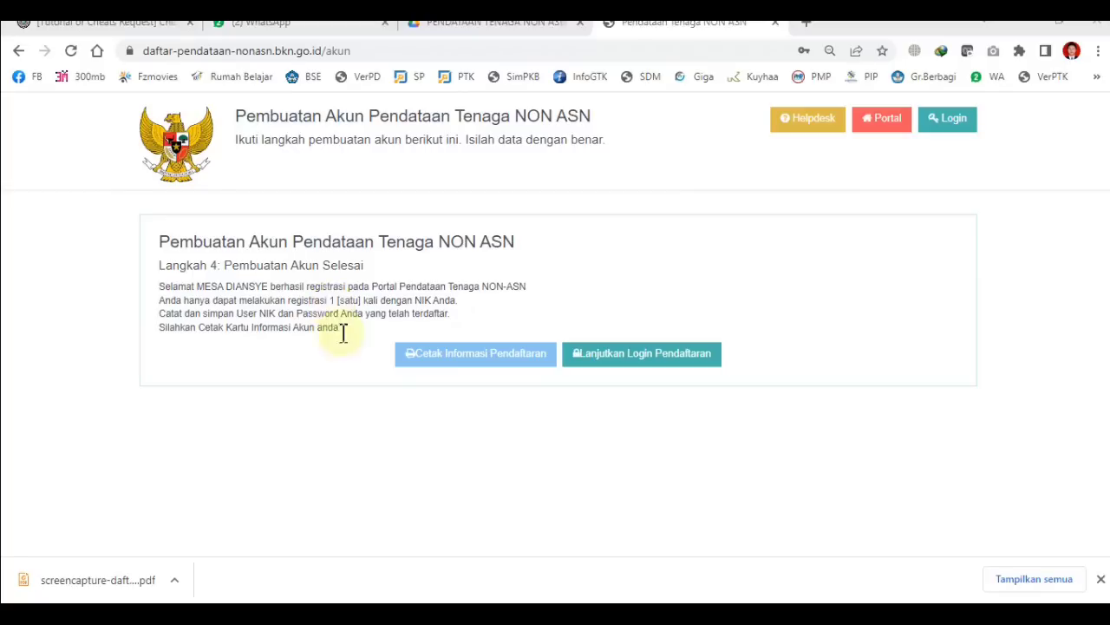
Step: Download the registration information PDF, then go to the login page
{"action": "left_click", "coordinate": [510, 363]}
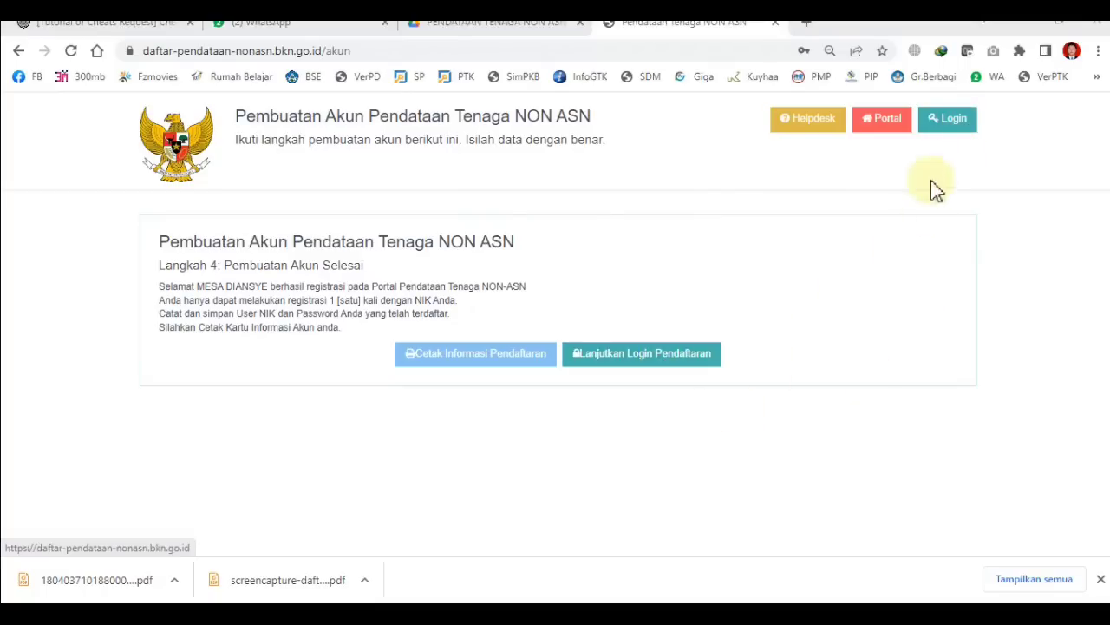
{"action": "left_click", "coordinate": [662, 354]}
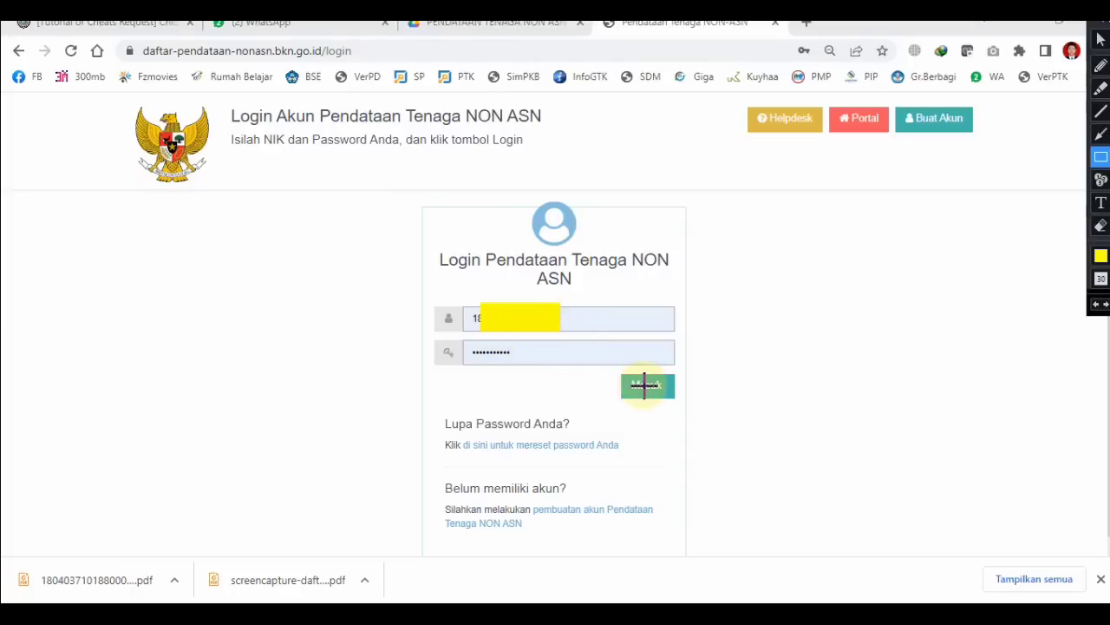
Step: Log in with the prefilled NIK and password using Masuk
{"action": "left_click", "coordinate": [644, 386]}
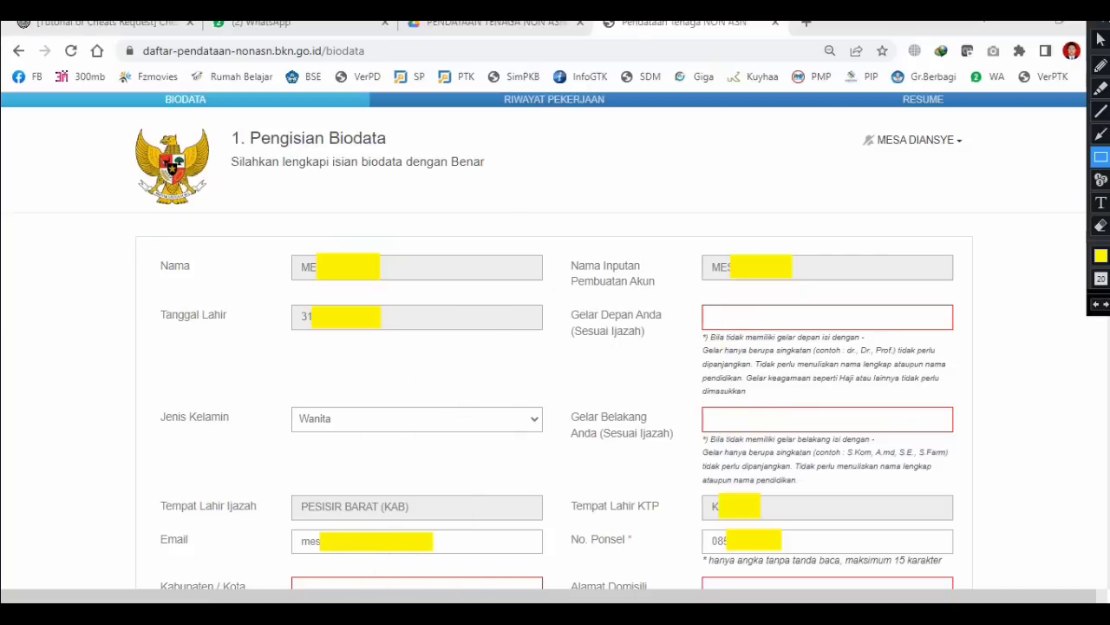
Step: Set domicile regency to PESISIR BARAT (KAB) and marital status to Menikah
{"action": "mouse_move", "coordinate": [300, 614]}
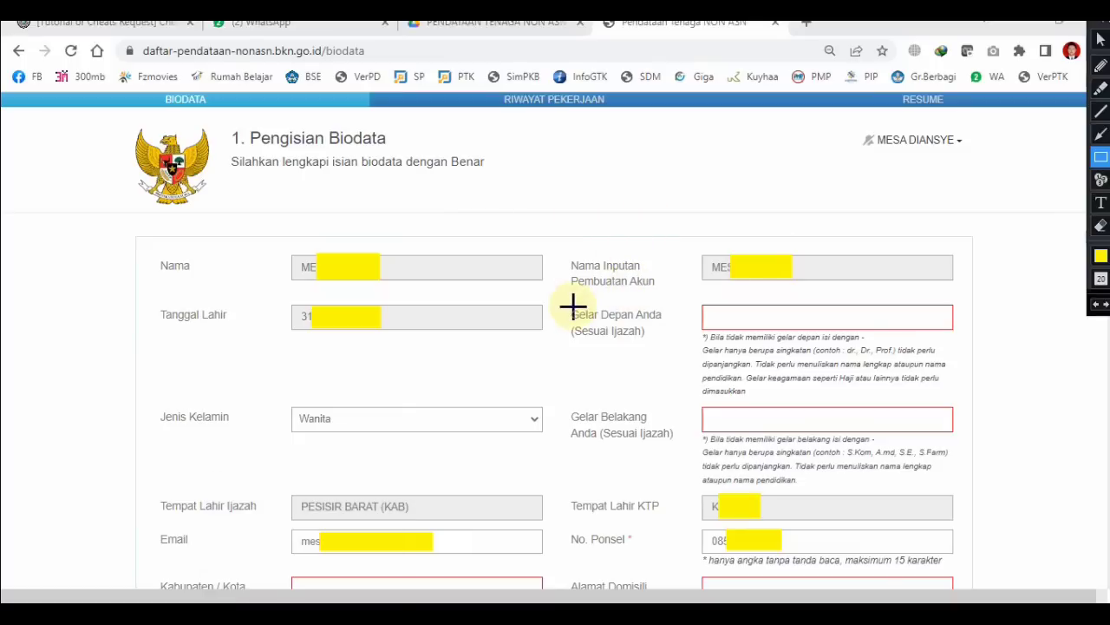
{"action": "scroll", "coordinate": [524, 488], "scroll_direction": "down", "scroll_amount": 1}
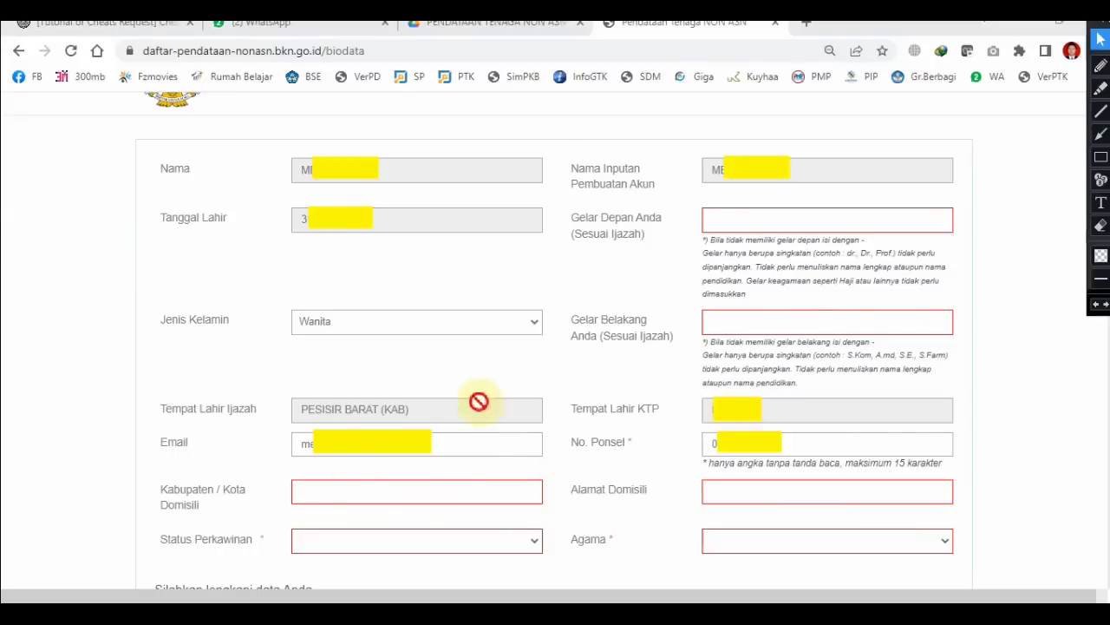
{"action": "left_click", "coordinate": [325, 494]}
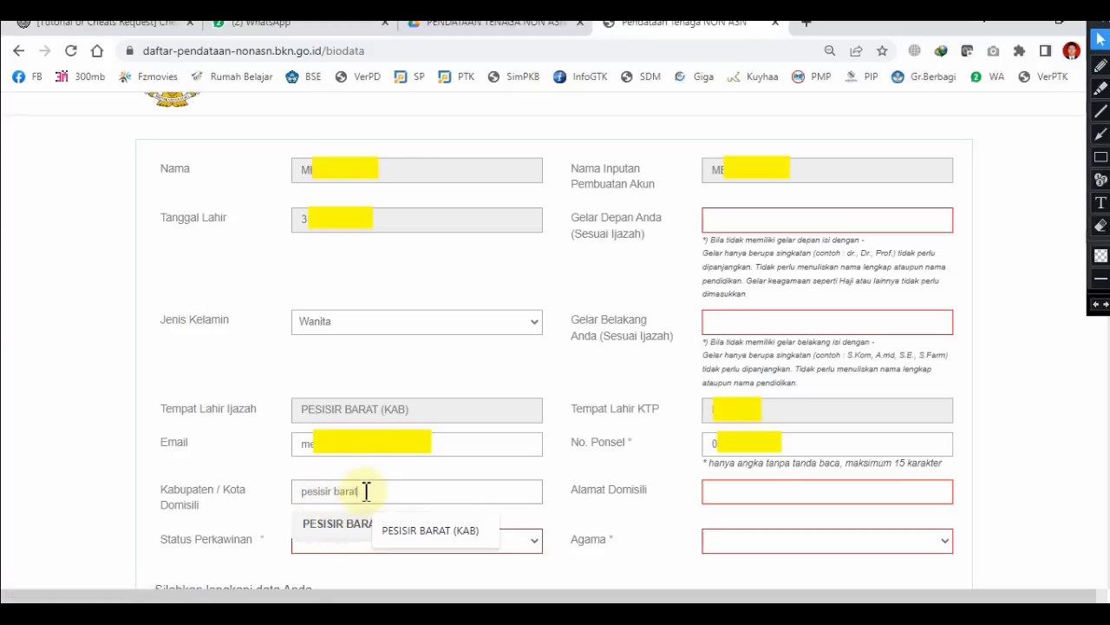
{"action": "left_click", "coordinate": [337, 524]}
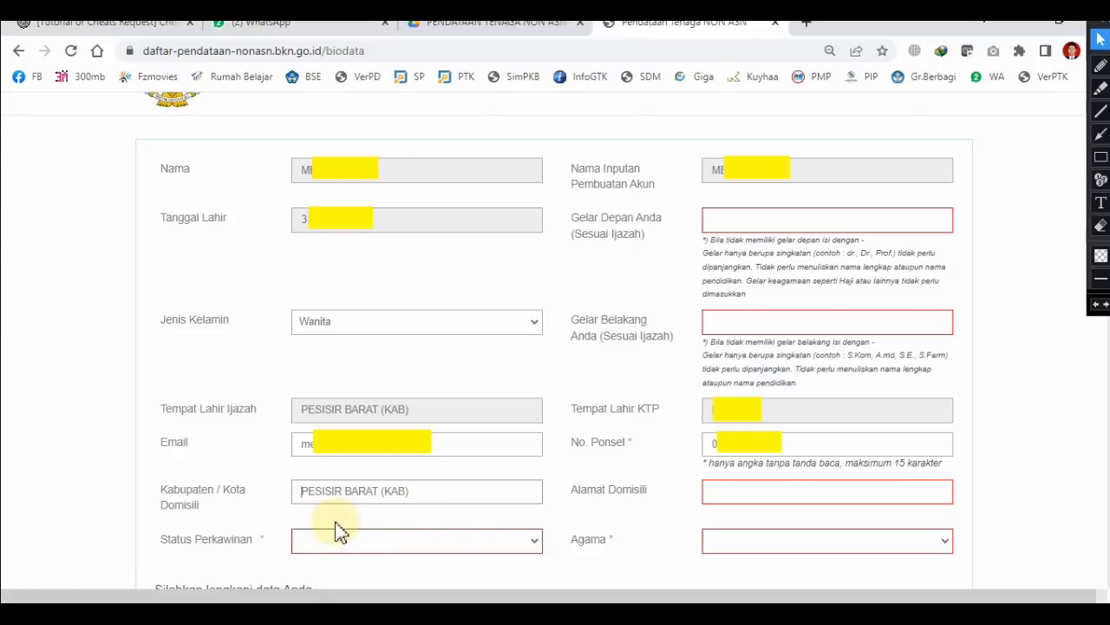
{"action": "left_click", "coordinate": [534, 538]}
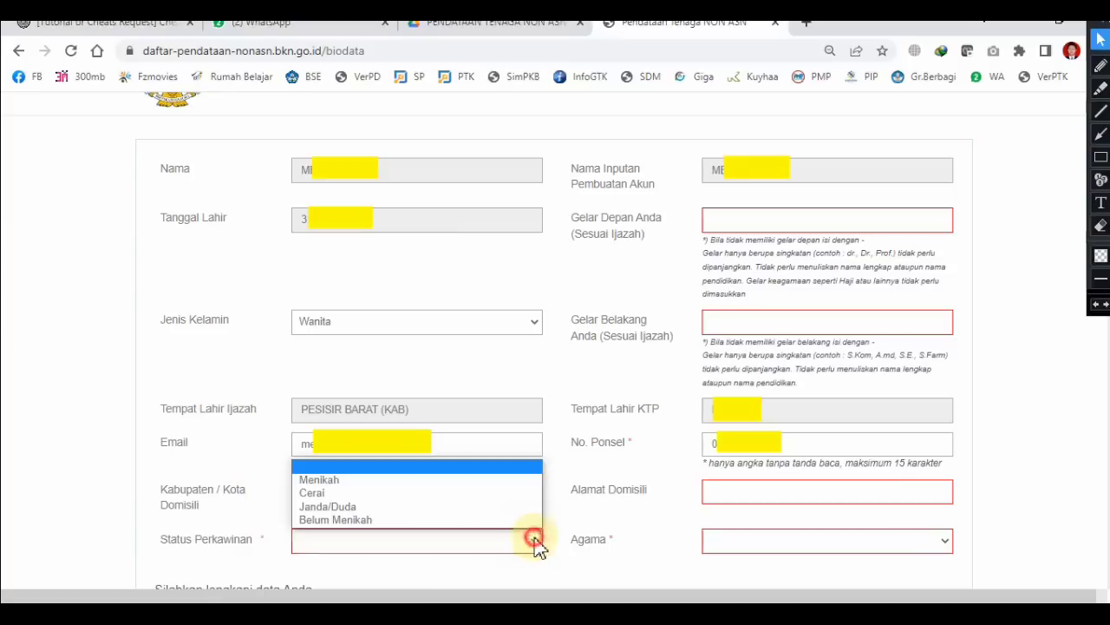
{"action": "left_click", "coordinate": [328, 481]}
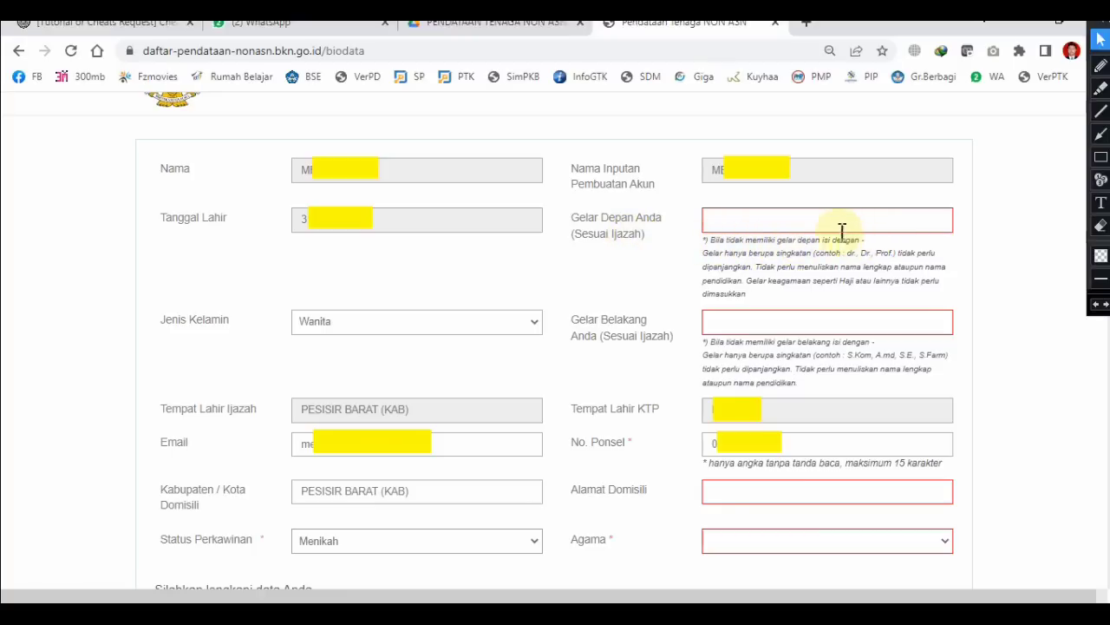
Step: Enter front title '-', rear title 'S.Pd.', paste the domicile address, and choose religion Islam
{"action": "left_click", "coordinate": [730, 219]}
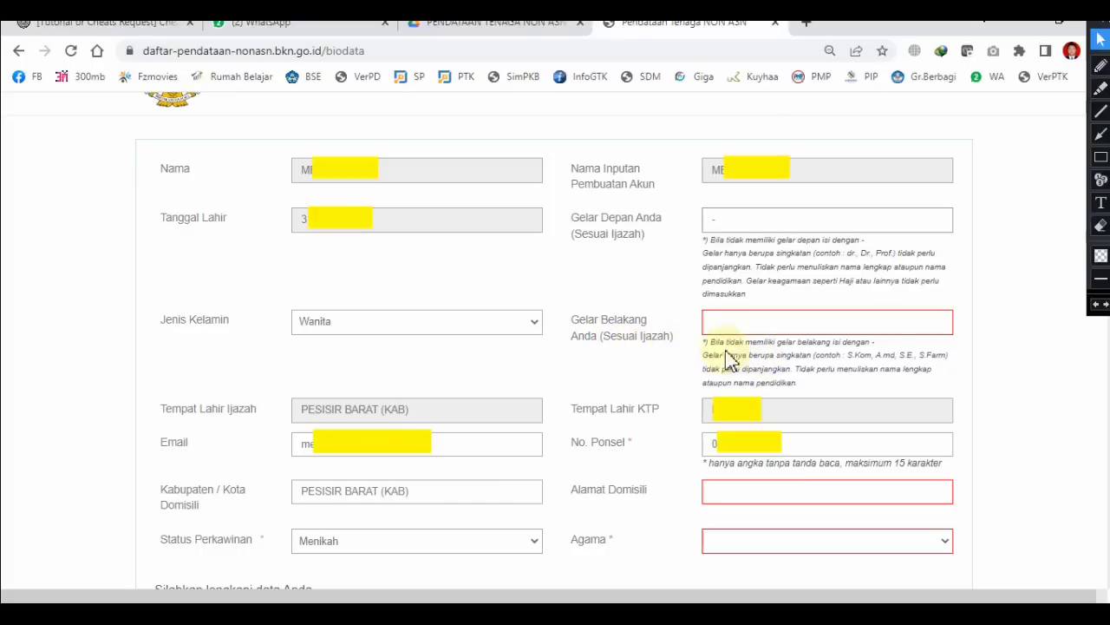
{"action": "left_click", "coordinate": [736, 324]}
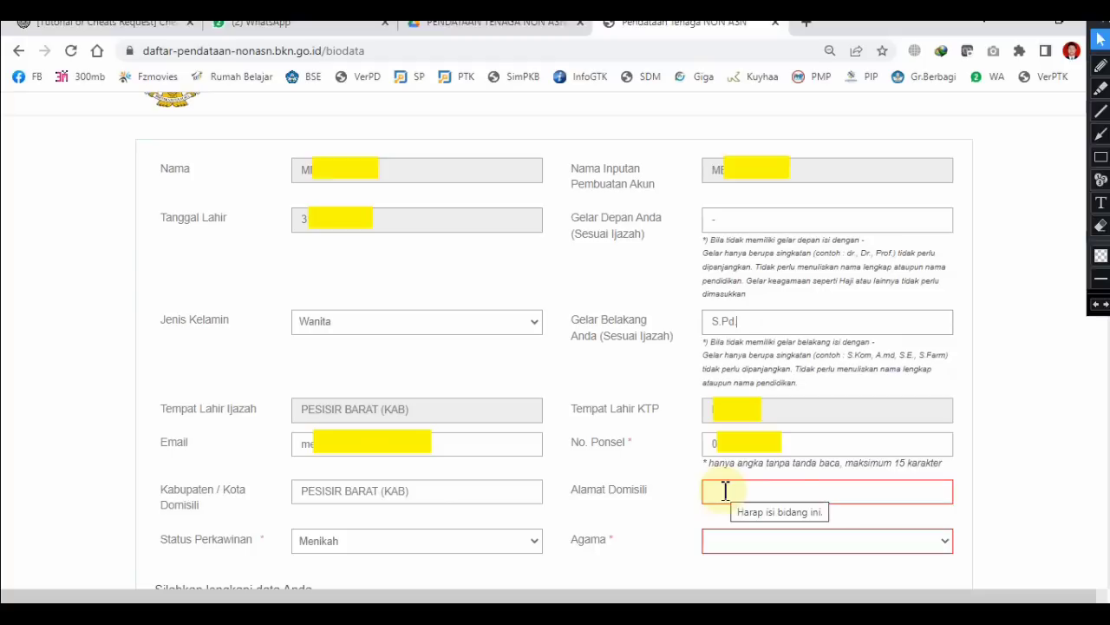
{"action": "type", "text": "."}
{"action": "key", "text": "ctrl+v"}
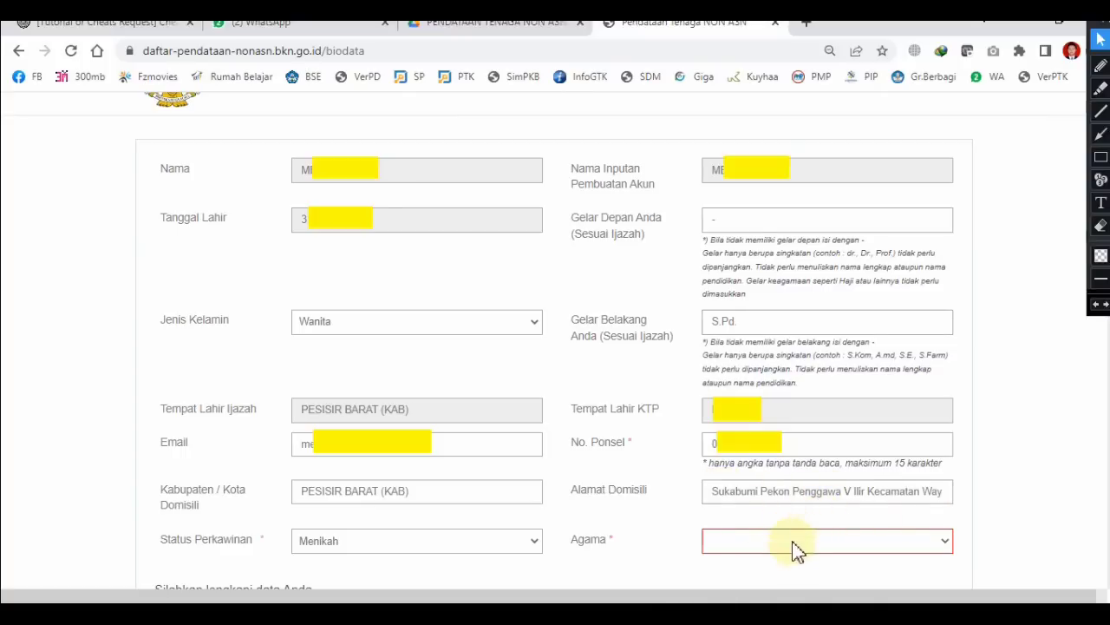
{"action": "left_click", "coordinate": [945, 538]}
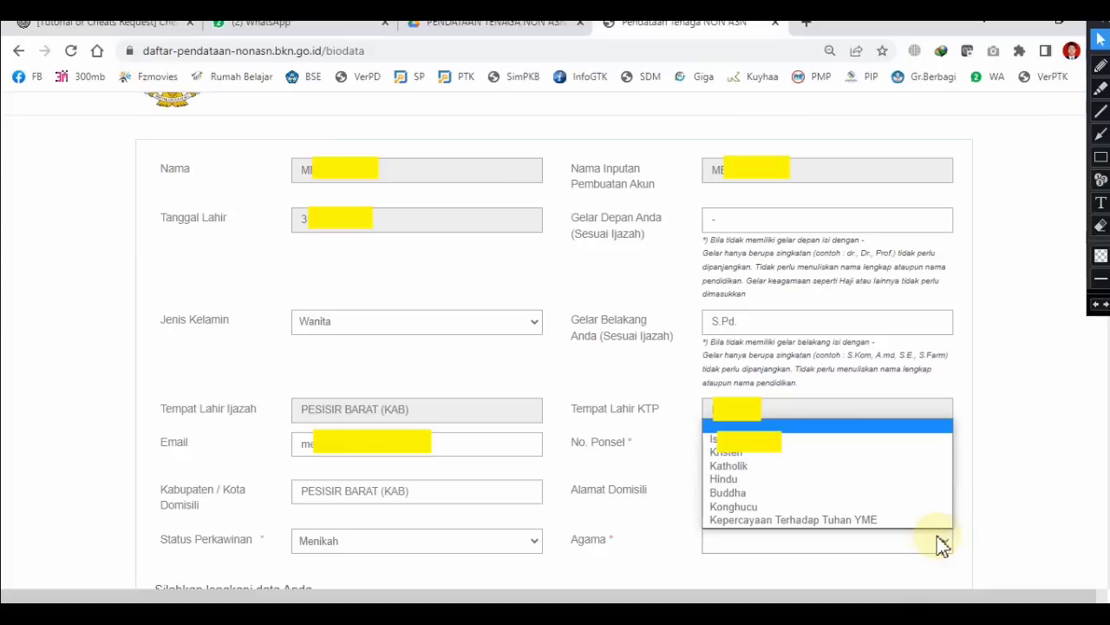
{"action": "left_click", "coordinate": [713, 446]}
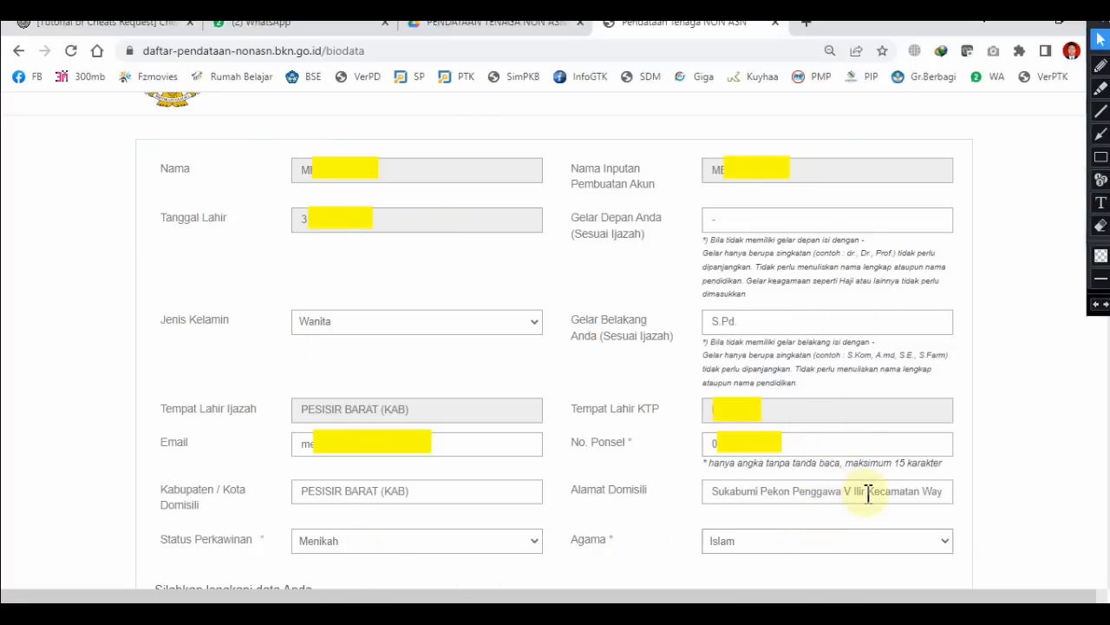
{"action": "scroll", "coordinate": [869, 492], "scroll_direction": "down", "scroll_amount": 5}
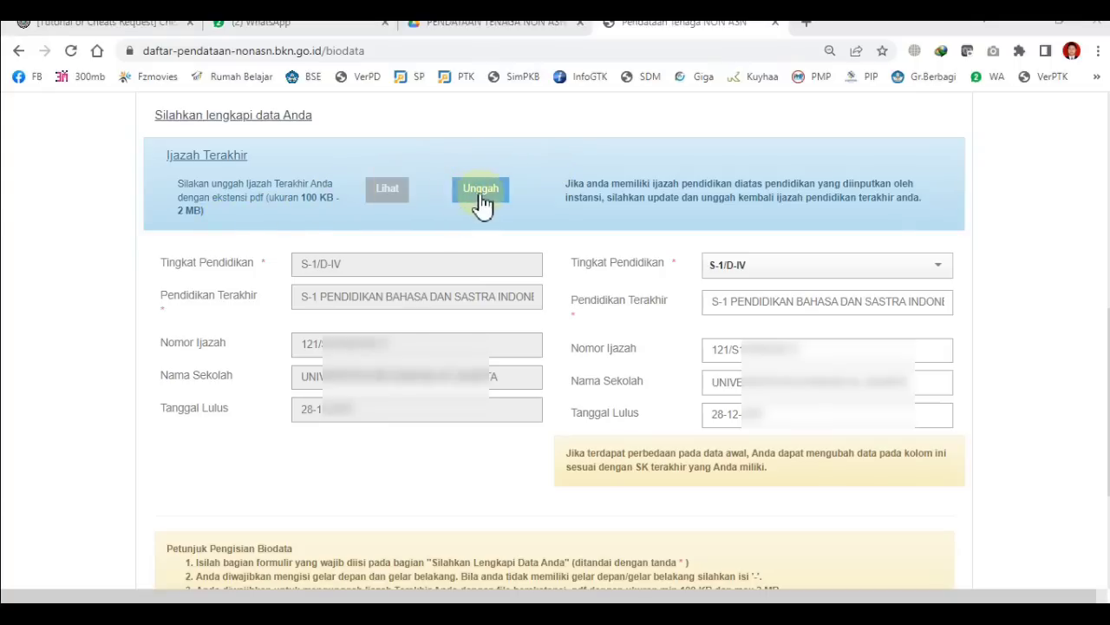
Step: Upload the CamScanner 08-11-2022 12.18_3 scan as the latest diploma and preview it
{"action": "left_click", "coordinate": [482, 192]}
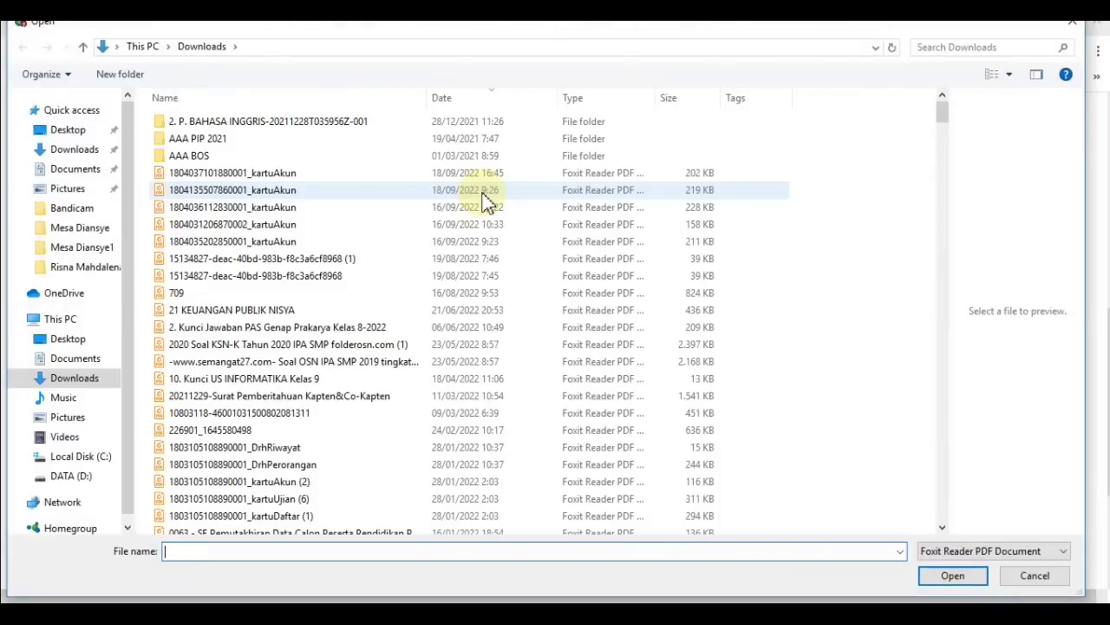
{"action": "scroll", "coordinate": [391, 251], "scroll_direction": "down", "scroll_amount": 10}
{"action": "left_click", "coordinate": [292, 287]}
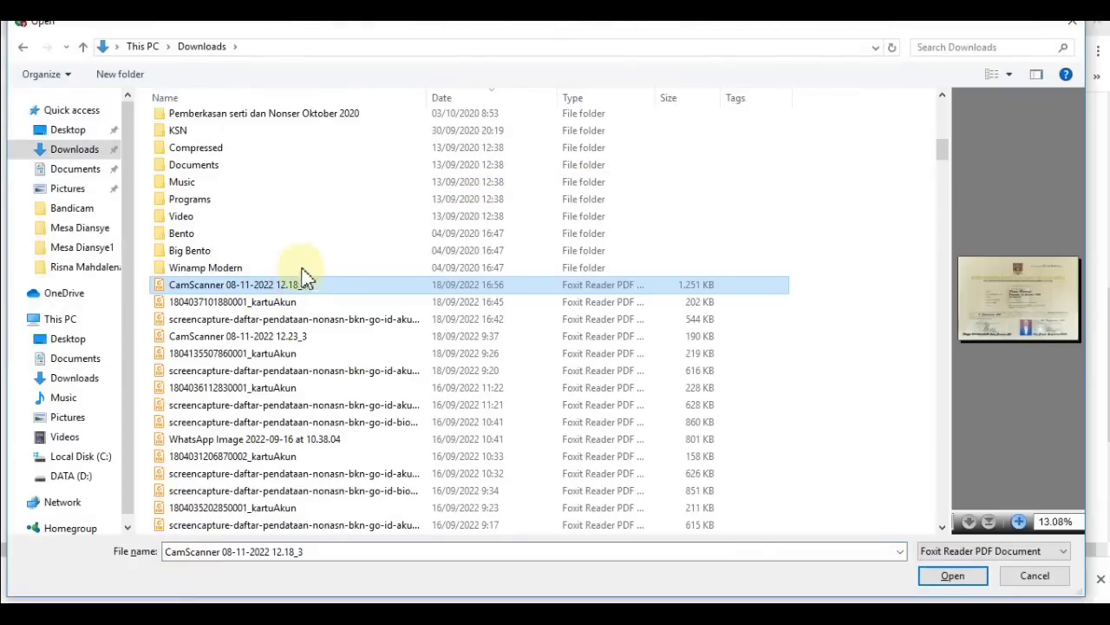
{"action": "left_click", "coordinate": [950, 576]}
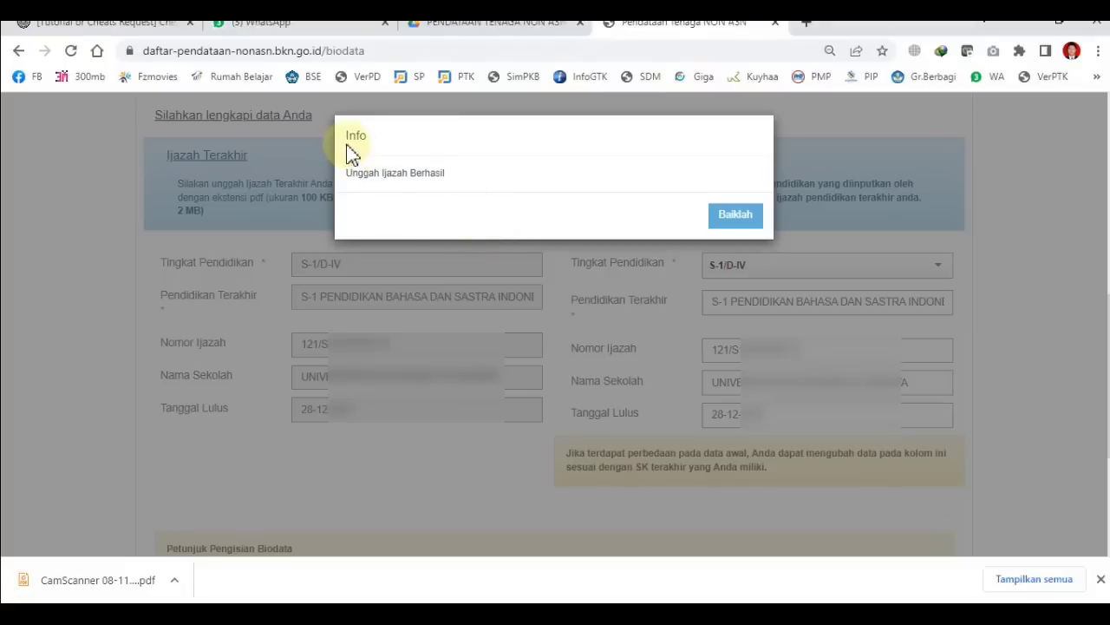
{"action": "left_click", "coordinate": [734, 217]}
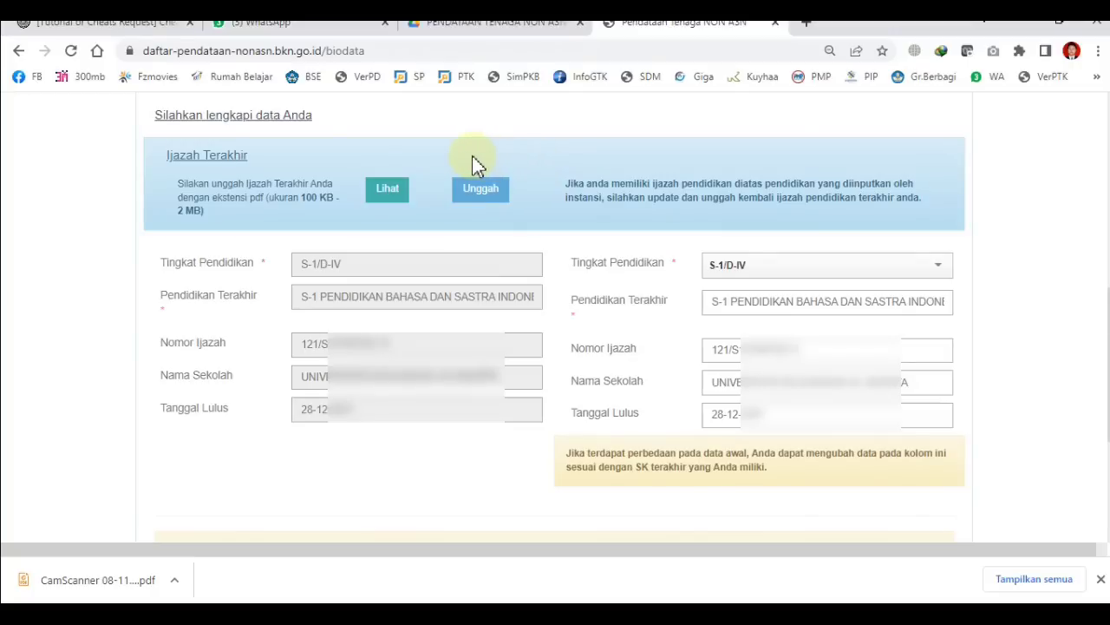
{"action": "left_click", "coordinate": [382, 199]}
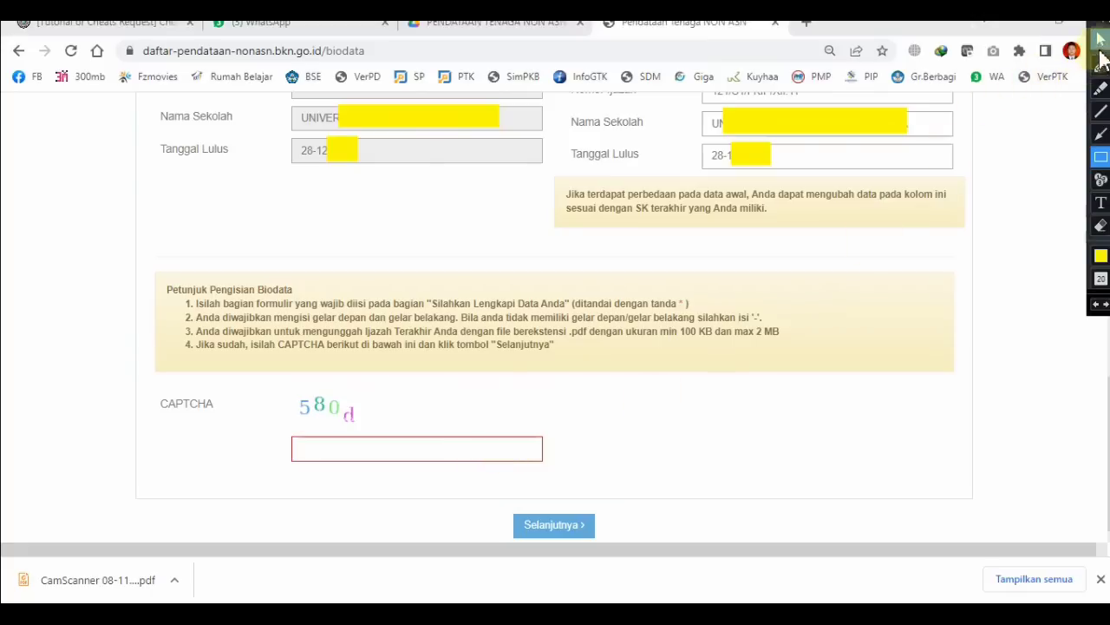
Step: Enter the CAPTCHA characters and submit the biodata with Selanjutnya
{"action": "left_click", "coordinate": [1100, 43]}
{"action": "left_click", "coordinate": [338, 451]}
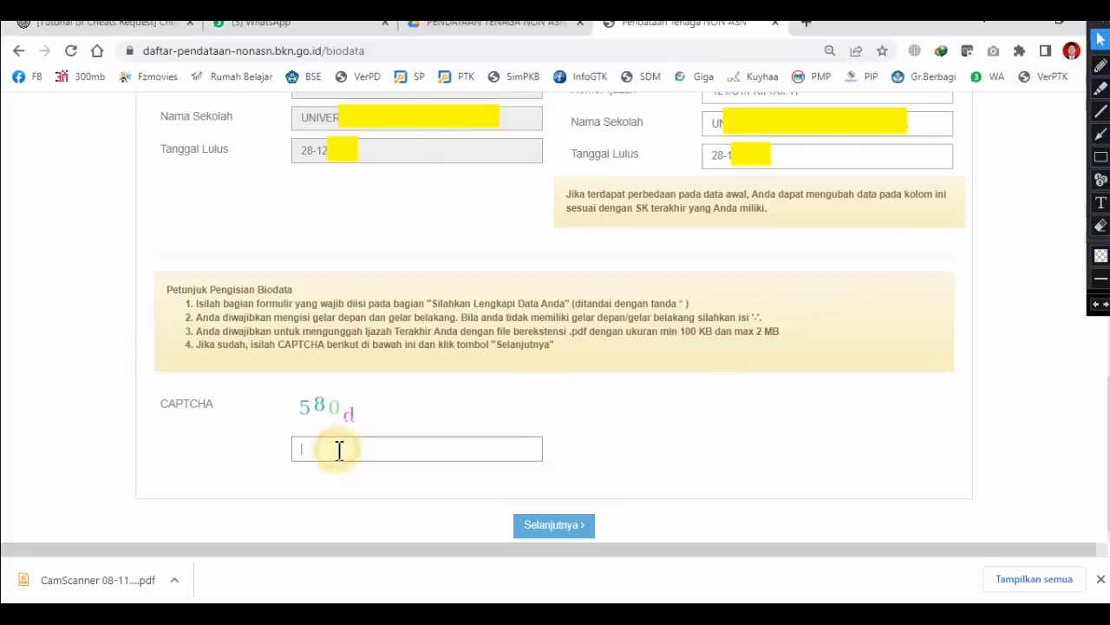
{"action": "type", "text": "580d"}
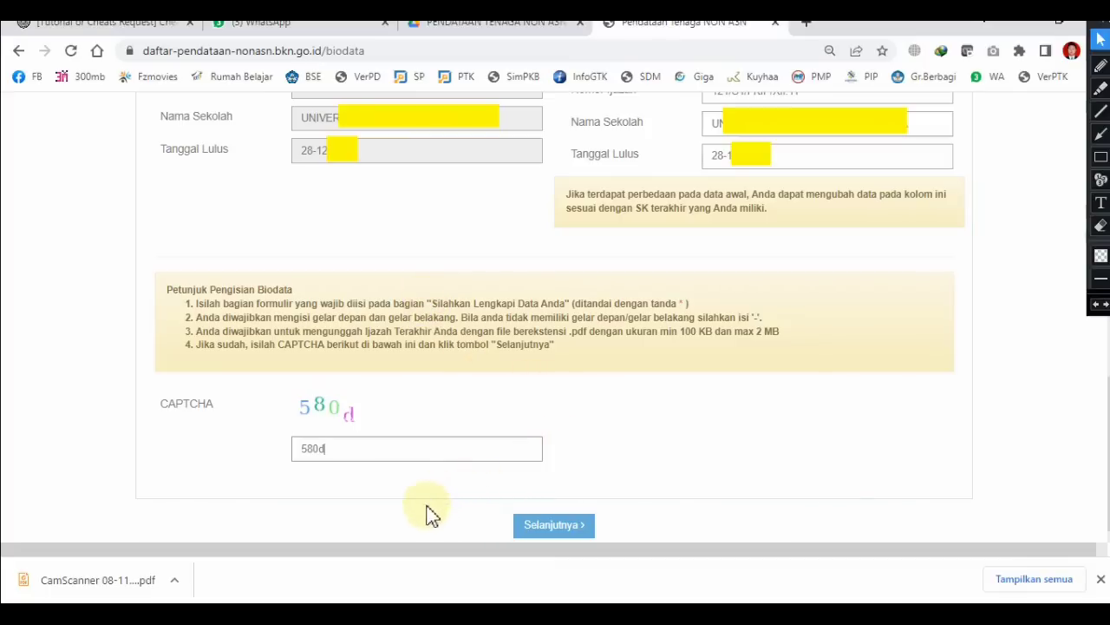
{"action": "left_click", "coordinate": [552, 529]}
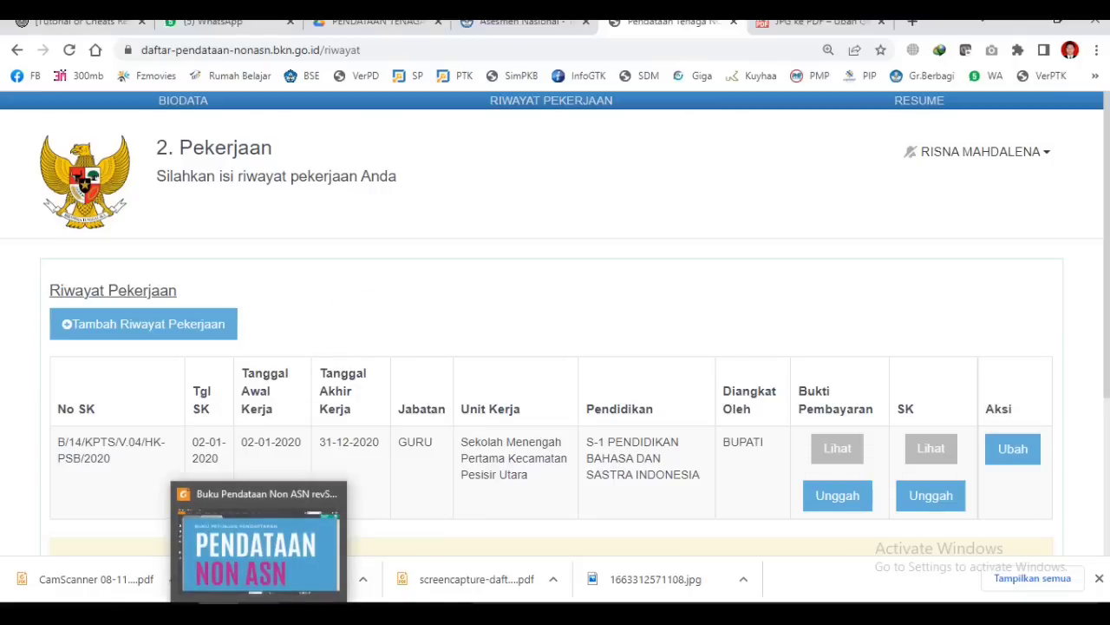
Step: Open the downloaded Pendataan Non ASN guidebook PDF in Foxit Reader
{"action": "left_click", "coordinate": [272, 564]}
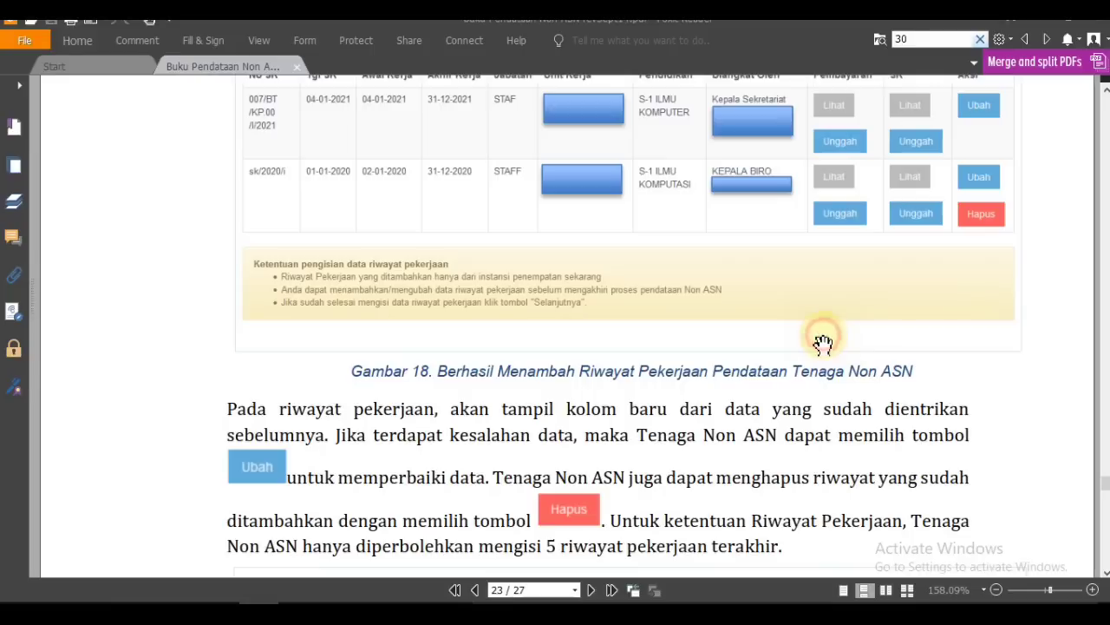
Step: Jump to page 23 of the guidebook and scroll to the Gambar 18 section
{"action": "key", "text": "alt"}
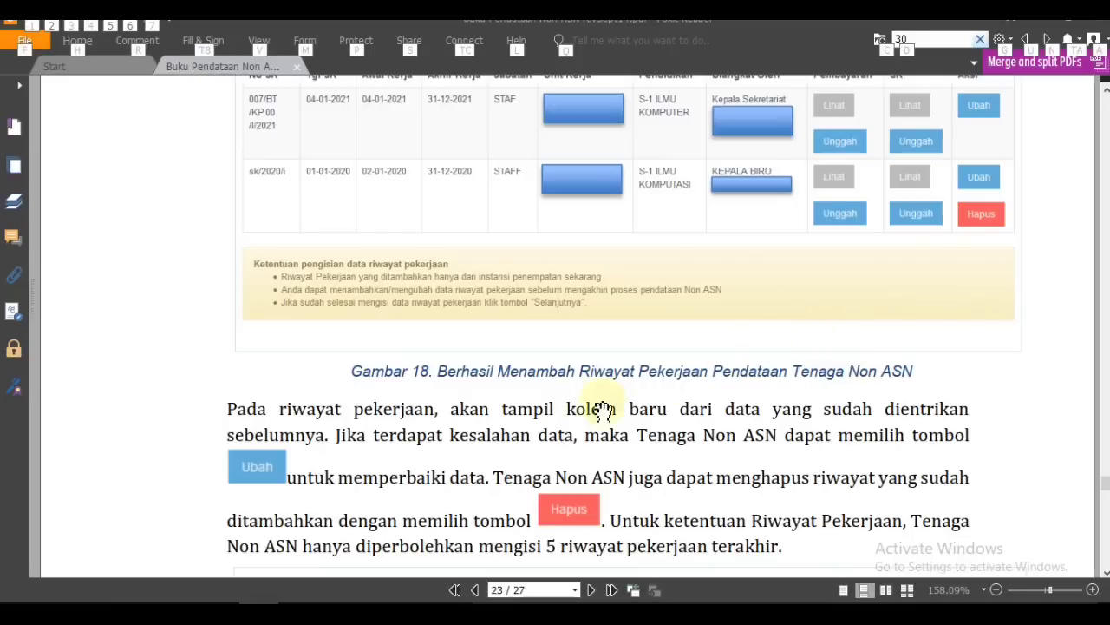
{"action": "scroll", "coordinate": [347, 425], "scroll_direction": "down", "scroll_amount": 1}
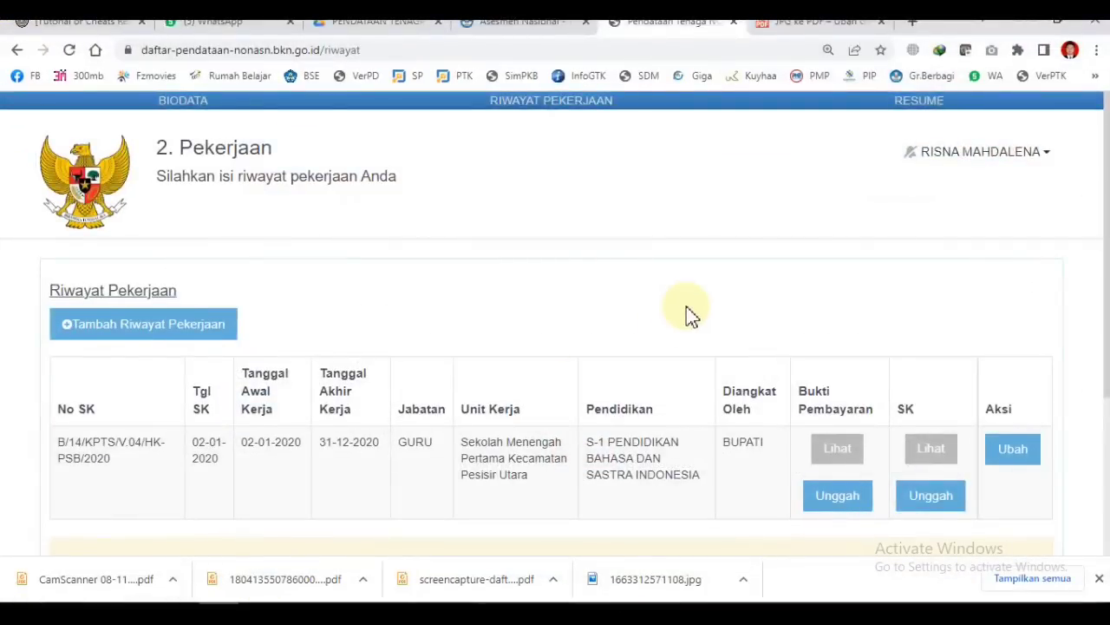
Step: Scroll the Riwayat Pekerjaan page to review the saved 2020 GURU entry
{"action": "scroll", "coordinate": [690, 315], "scroll_direction": "down", "scroll_amount": 1}
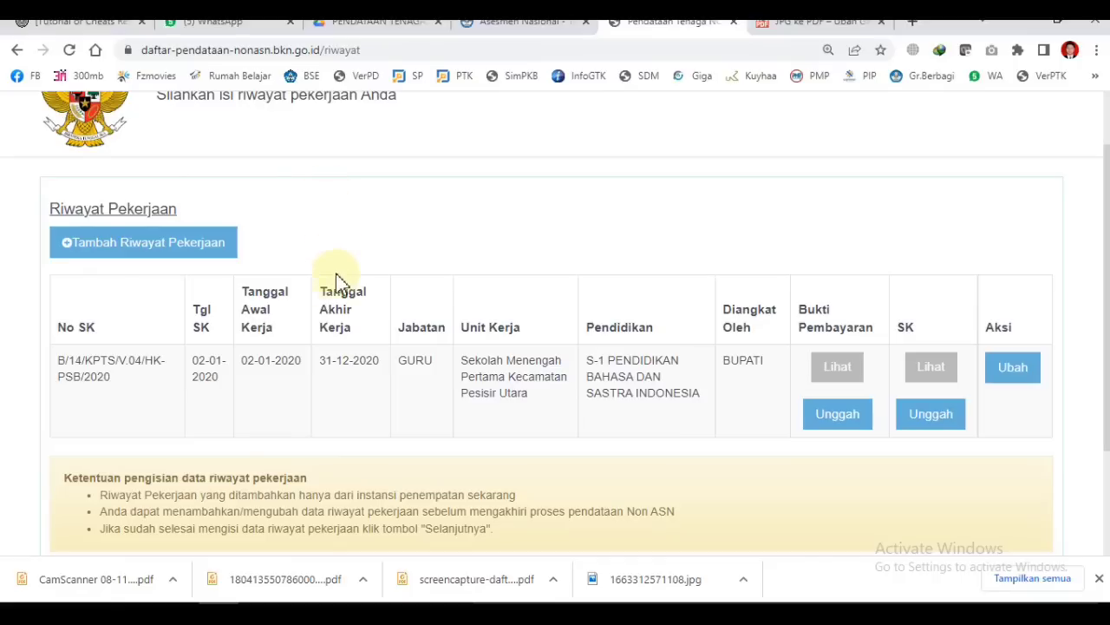
Step: Bring the untitled Notepad note listing years 2021 to 2017 to the front
{"action": "mouse_move", "coordinate": [338, 618]}
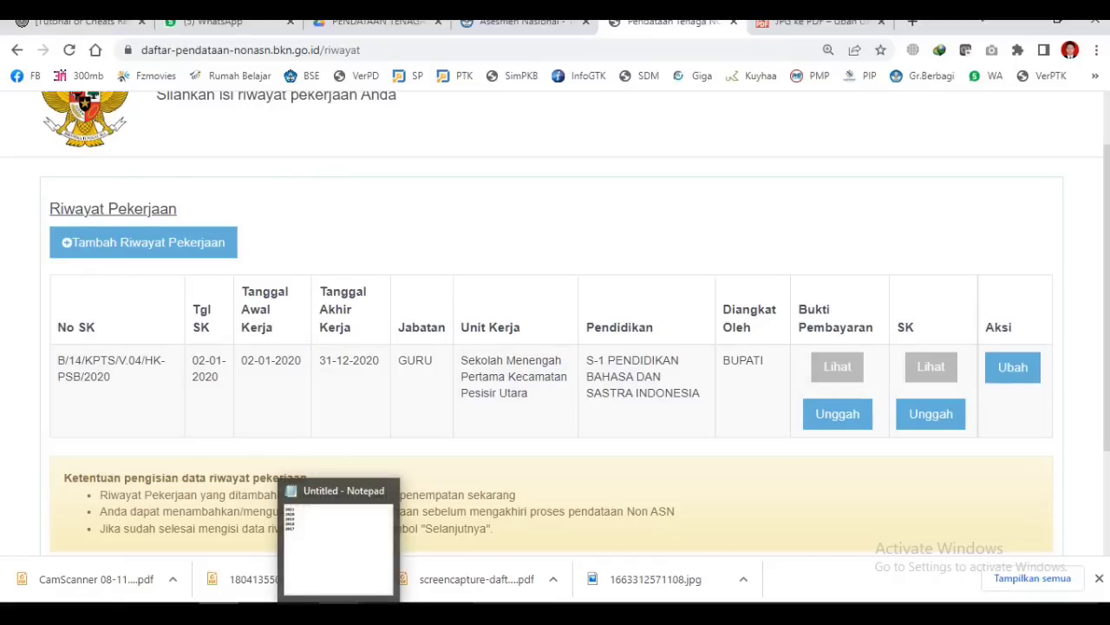
{"action": "left_click", "coordinate": [338, 617]}
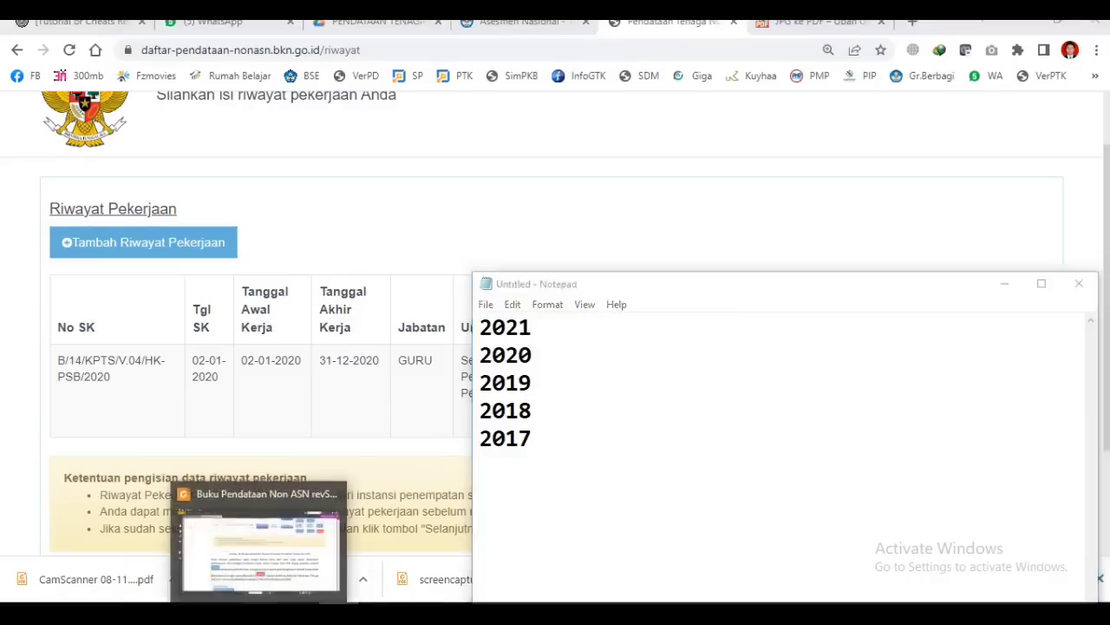
Step: Switch to the guidebook PDF and scroll up to page 23's example work-history table
{"action": "left_click", "coordinate": [259, 512]}
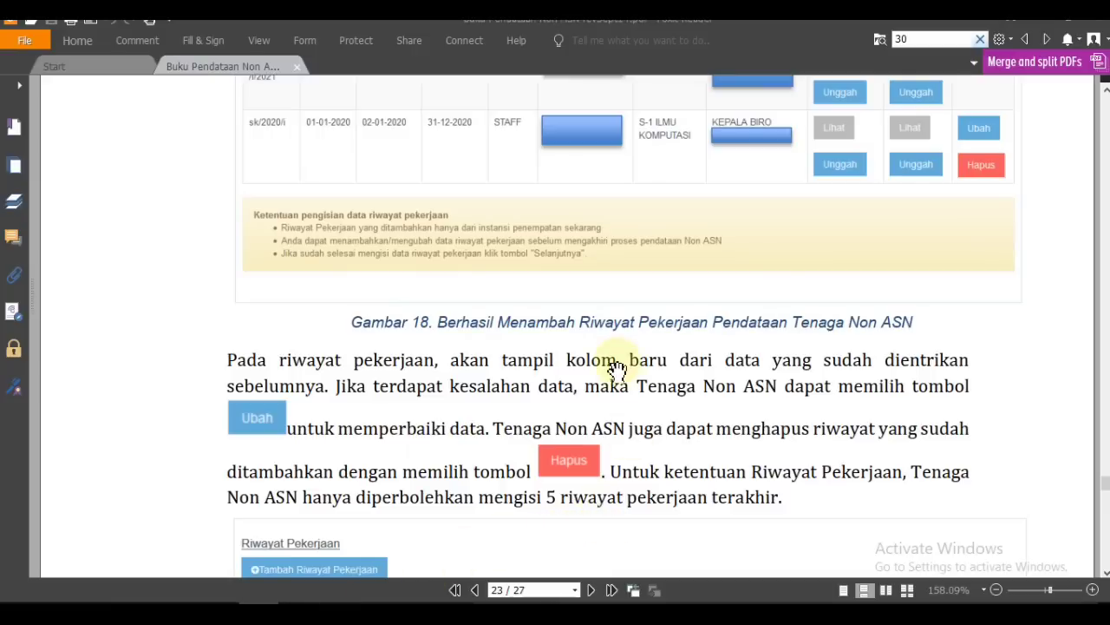
{"action": "scroll", "coordinate": [614, 373], "scroll_direction": "up", "scroll_amount": 2}
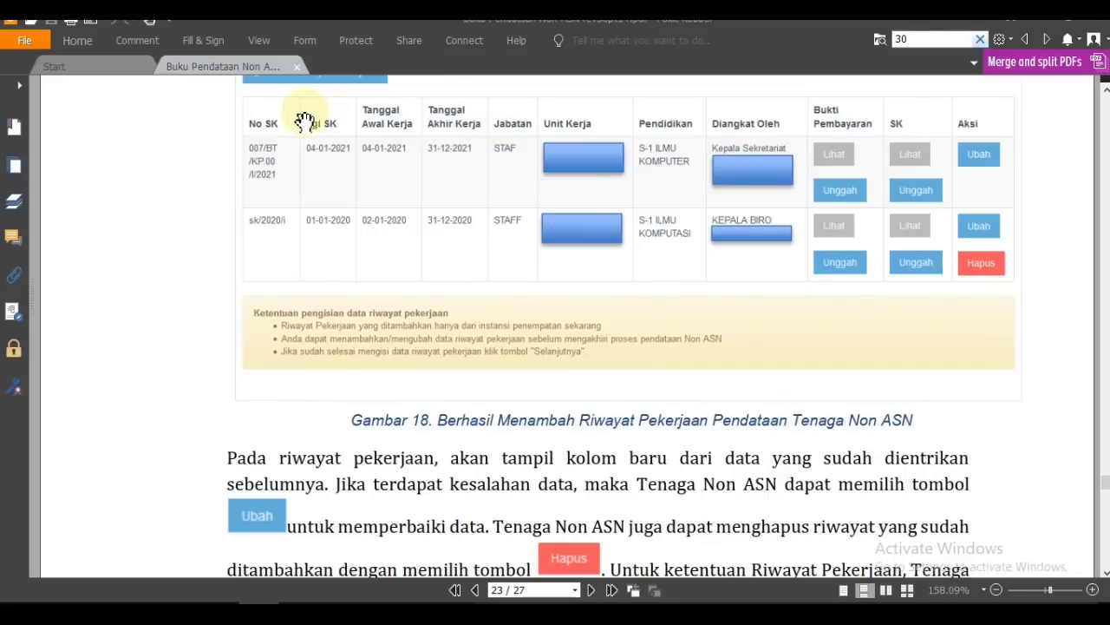
Step: Check the 2017 and 2021 lines in Notepad, then return to the Chrome work-history page
{"action": "left_click", "coordinate": [338, 614]}
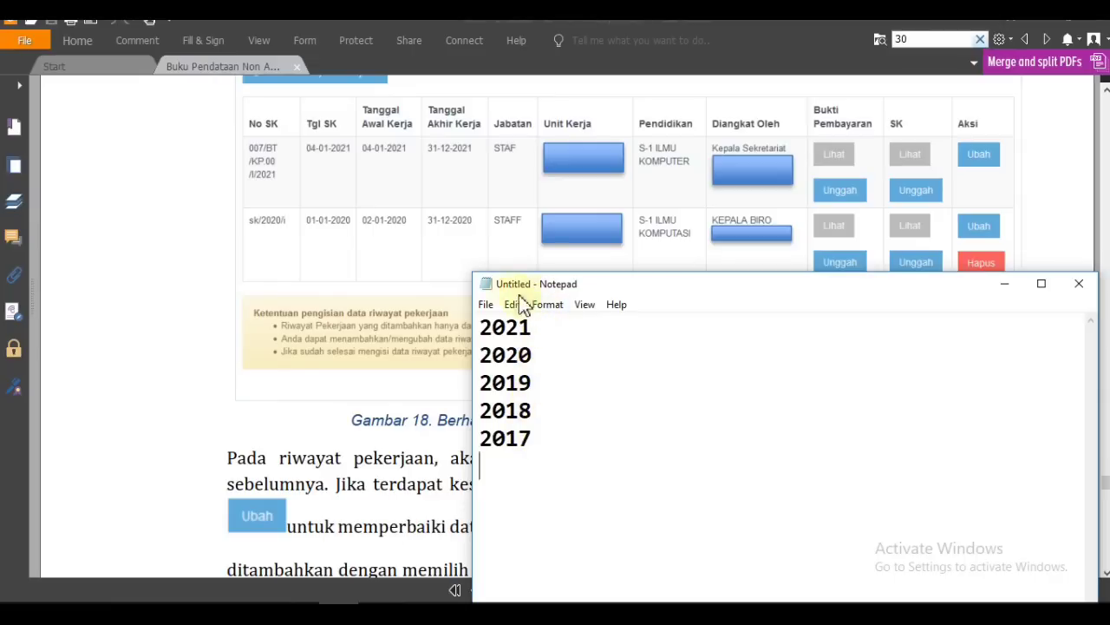
{"action": "left_click", "coordinate": [544, 442]}
{"action": "left_click", "coordinate": [564, 335]}
{"action": "left_click", "coordinate": [221, 542]}
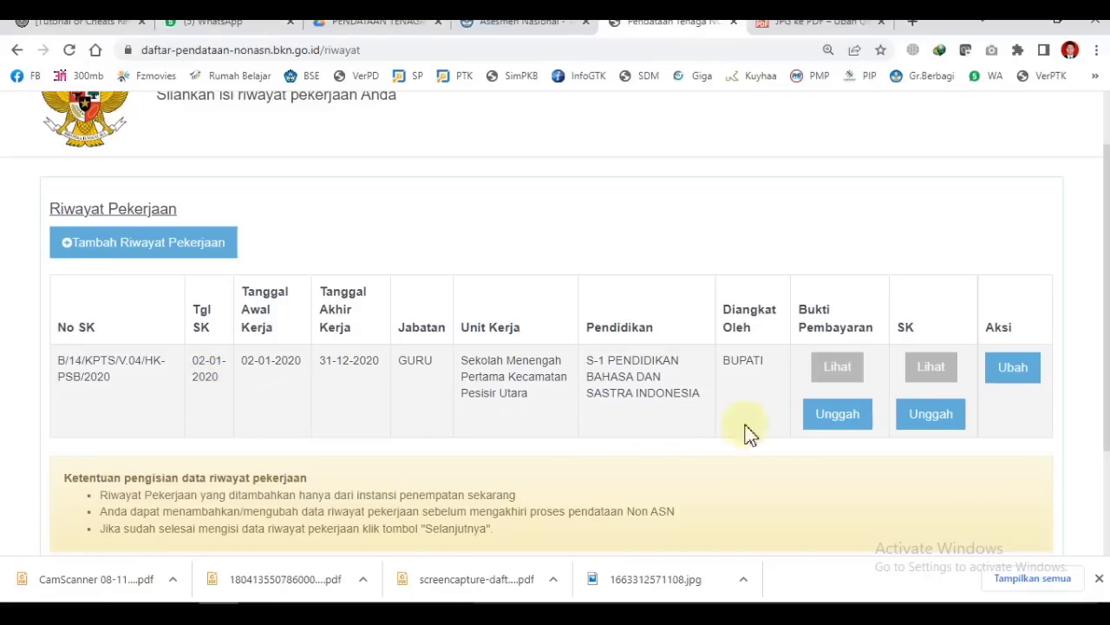
{"action": "left_click", "coordinate": [944, 422]}
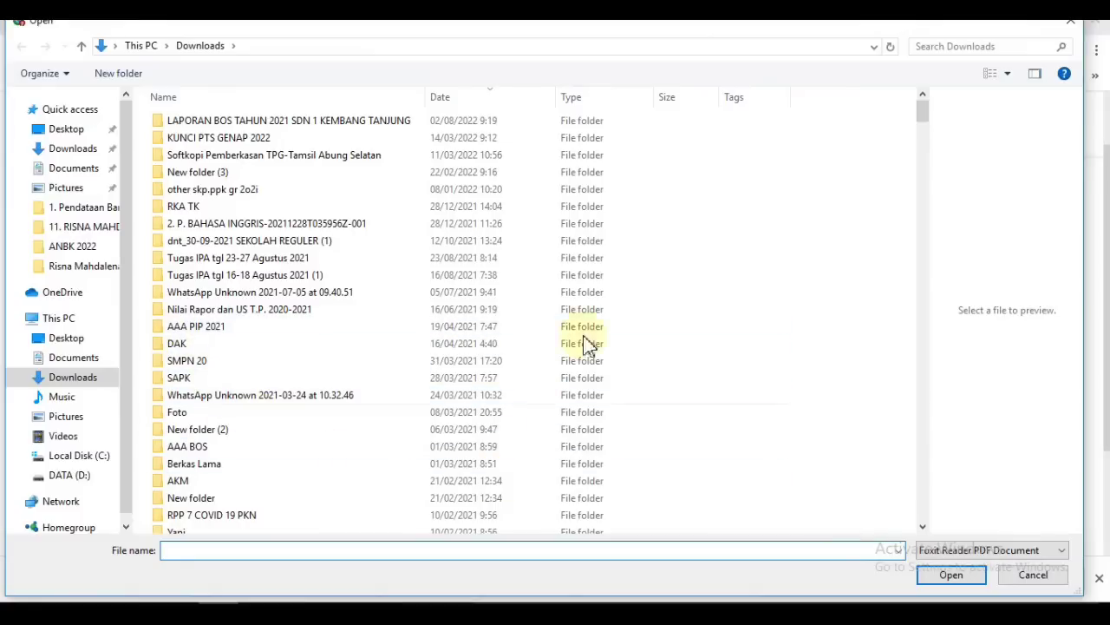
{"action": "left_click", "coordinate": [1020, 578]}
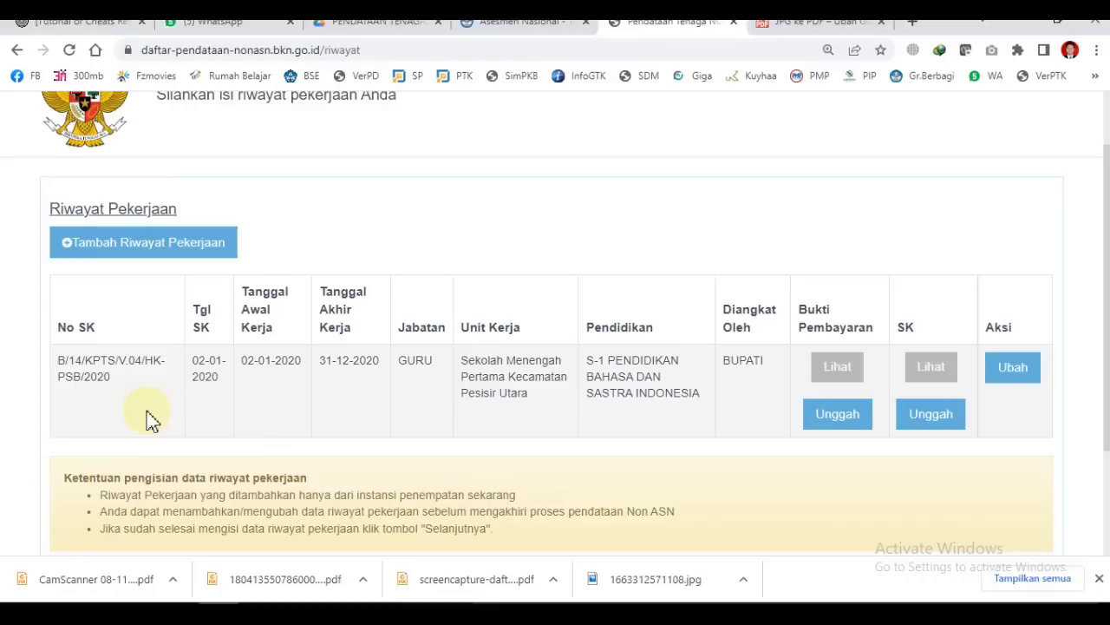
{"action": "left_click", "coordinate": [819, 425]}
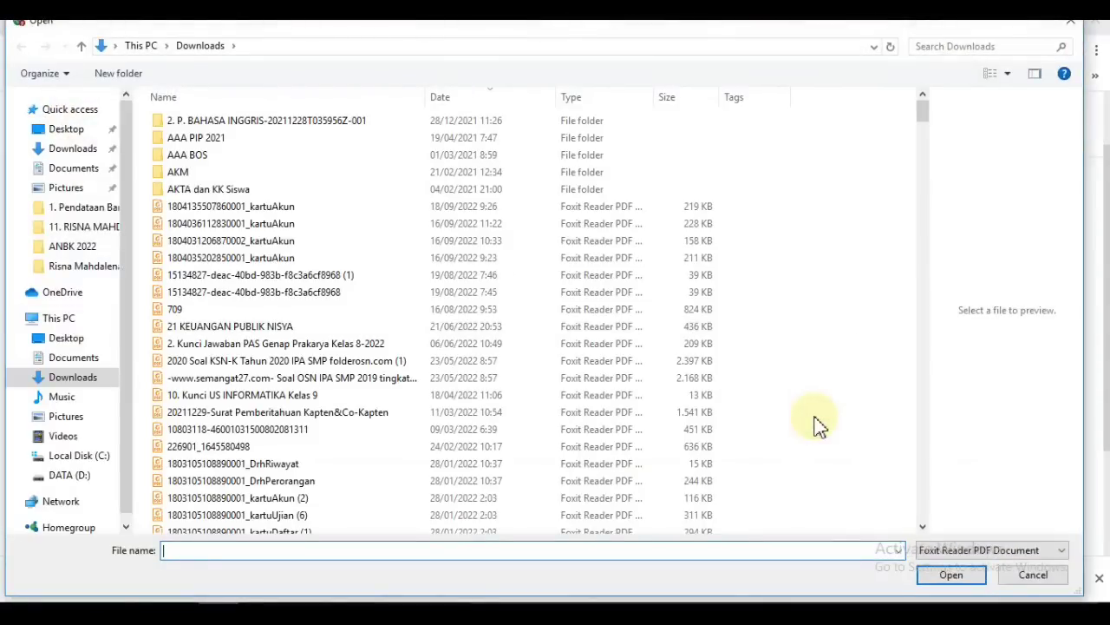
{"action": "left_click", "coordinate": [1023, 576]}
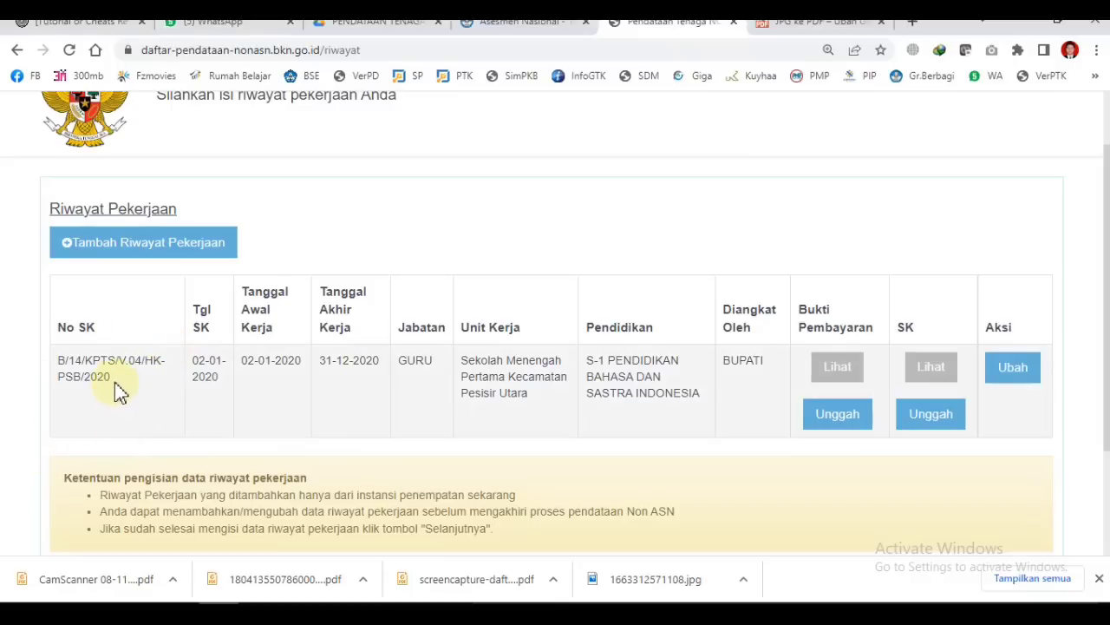
{"action": "left_click", "coordinate": [147, 251]}
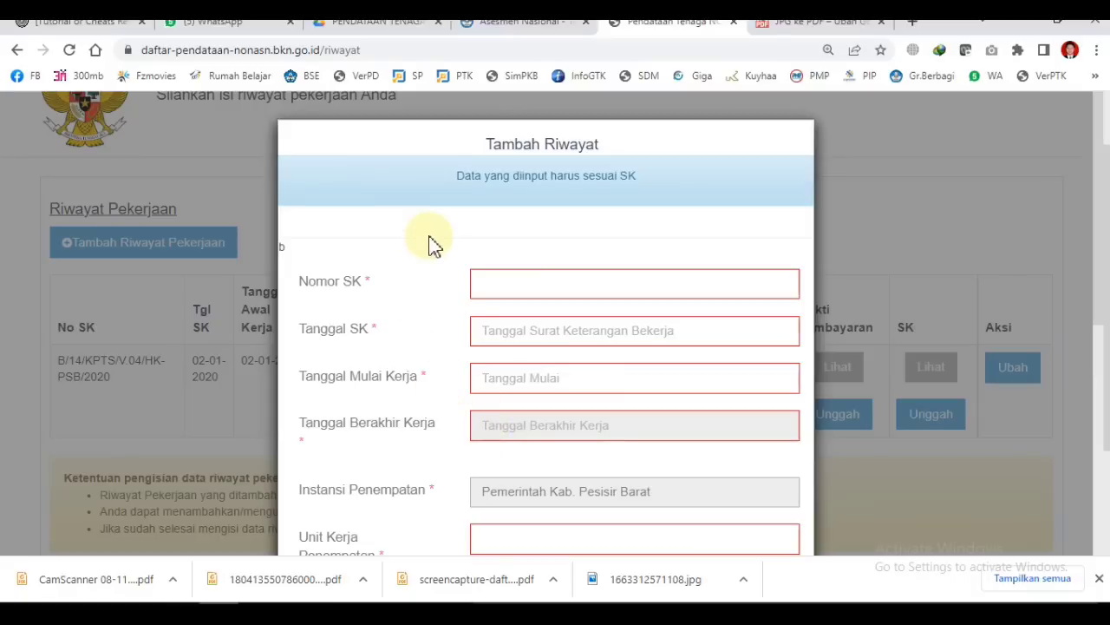
{"action": "left_click", "coordinate": [683, 284]}
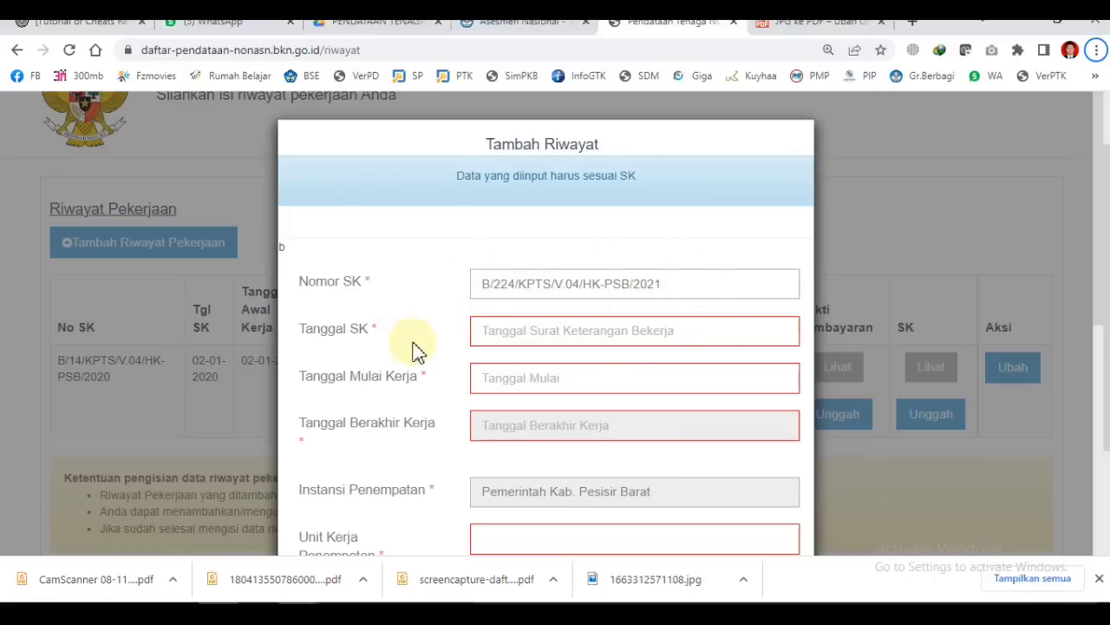
{"action": "left_click", "coordinate": [506, 338]}
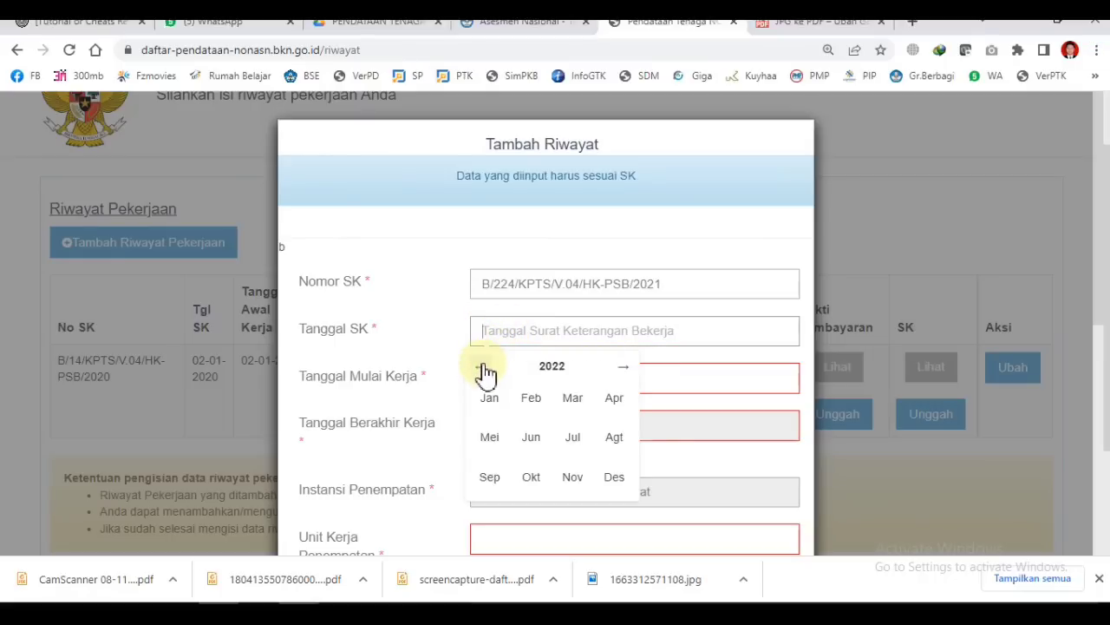
{"action": "left_click", "coordinate": [564, 335]}
{"action": "left_click", "coordinate": [564, 337]}
{"action": "left_click", "coordinate": [483, 367]}
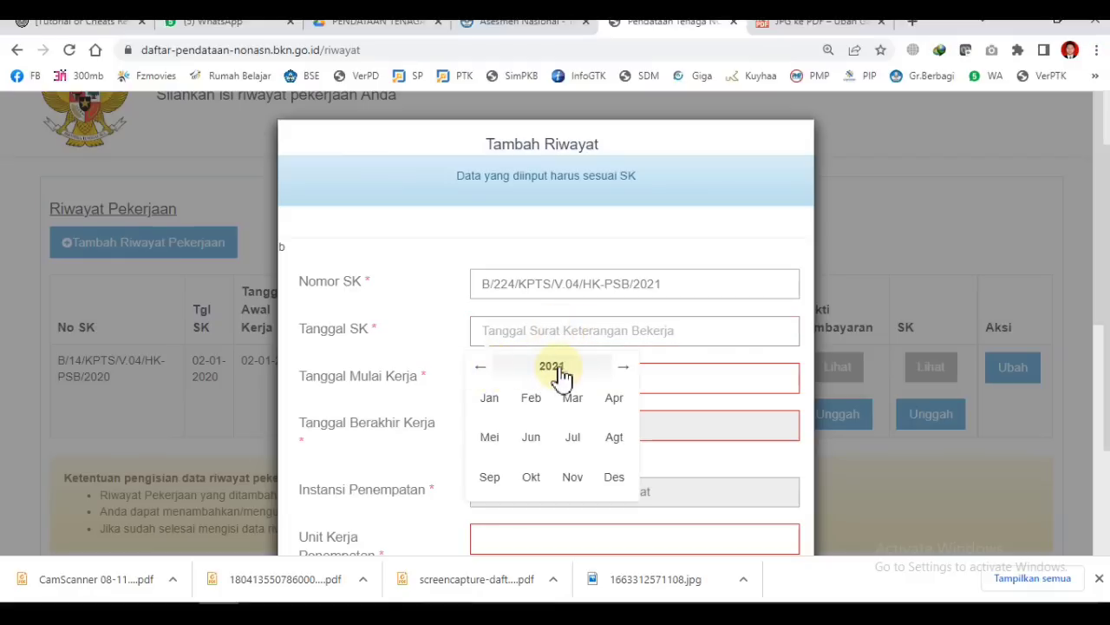
{"action": "left_click", "coordinate": [491, 436]}
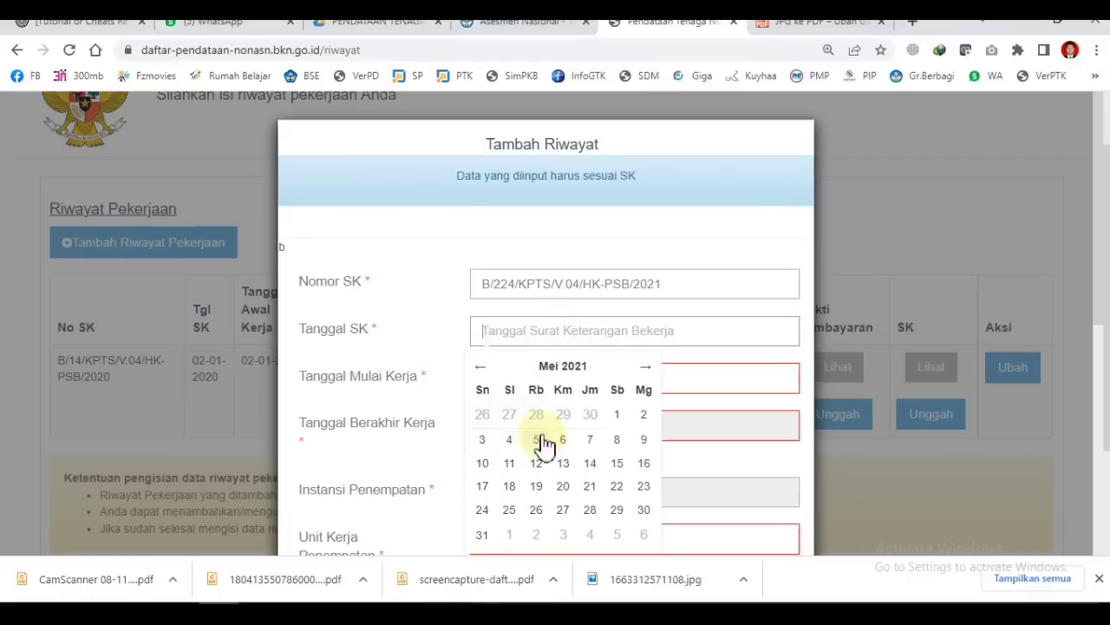
{"action": "left_click", "coordinate": [537, 439]}
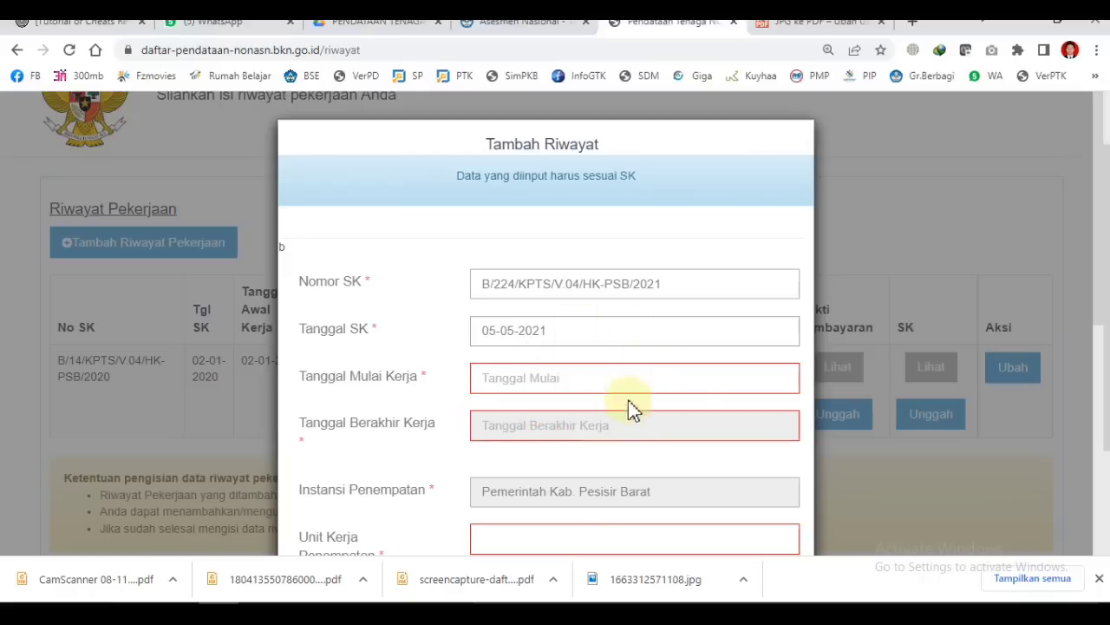
Step: Set Tanggal Mulai Kerja to 01-01-2021 with the date picker
{"action": "left_click", "coordinate": [518, 380]}
{"action": "left_click", "coordinate": [517, 380]}
{"action": "left_click", "coordinate": [485, 225]}
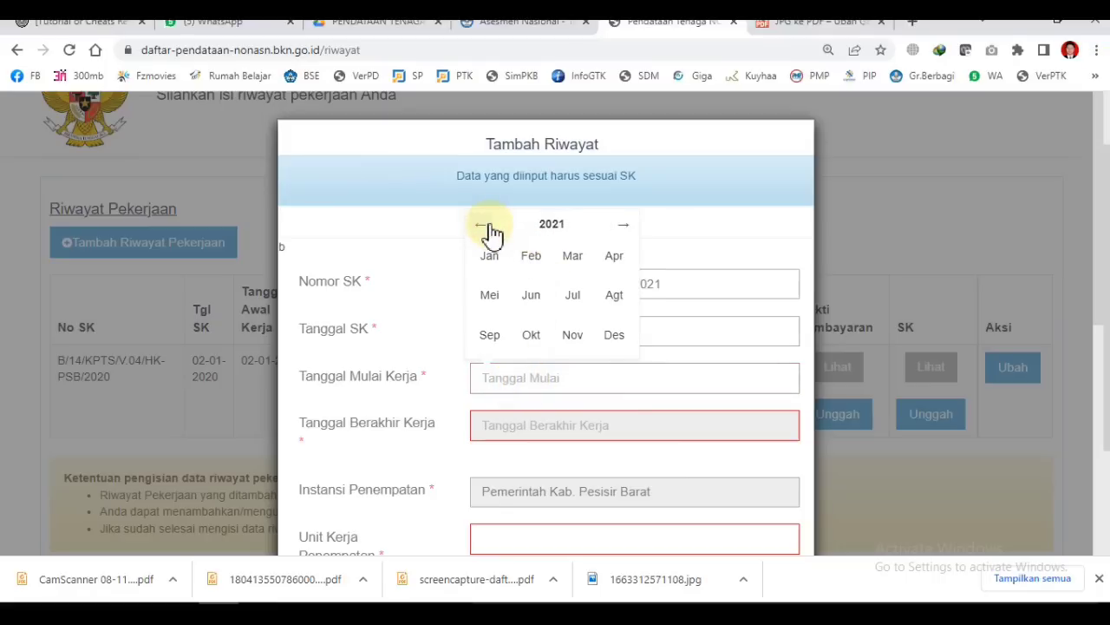
{"action": "left_click", "coordinate": [489, 255]}
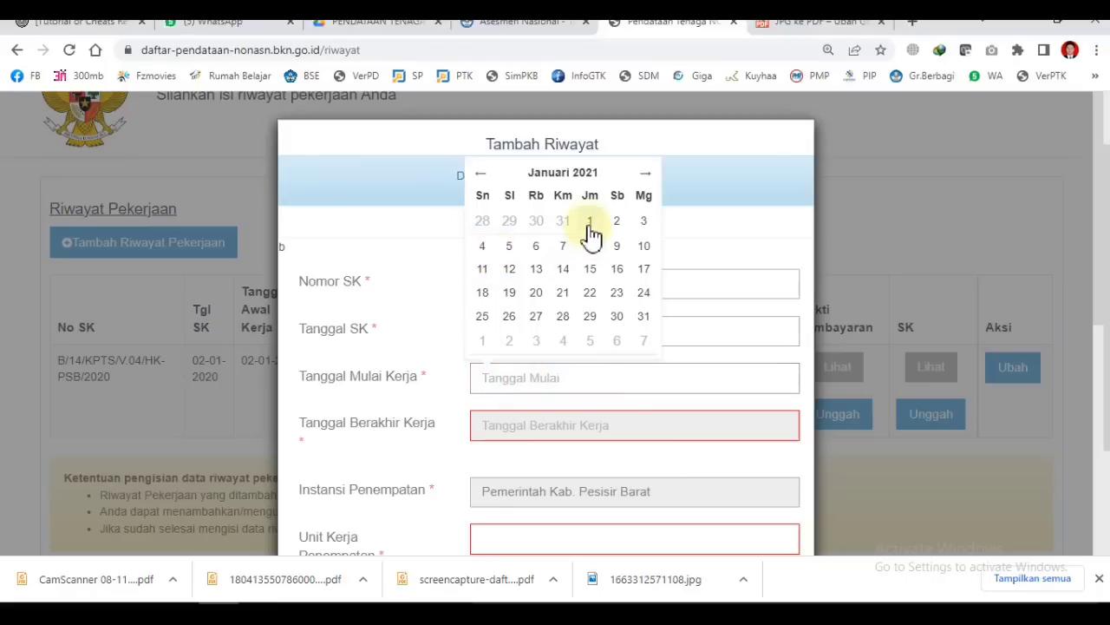
{"action": "left_click", "coordinate": [592, 222]}
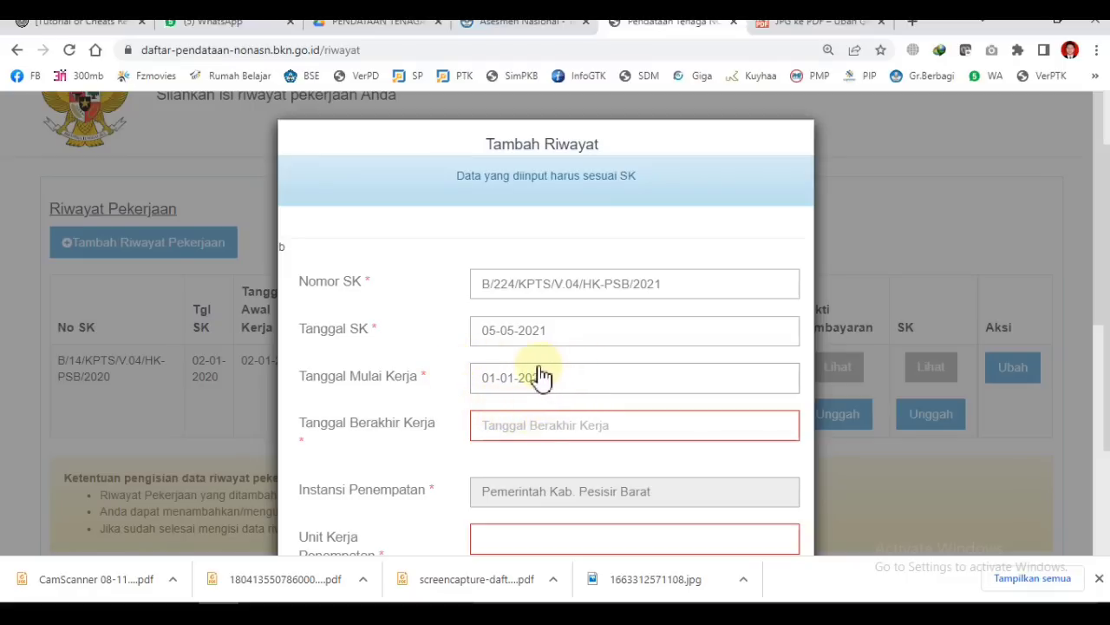
Step: Set Tanggal Berakhir Kerja to 31-12-2021 with the date picker
{"action": "left_click", "coordinate": [491, 431]}
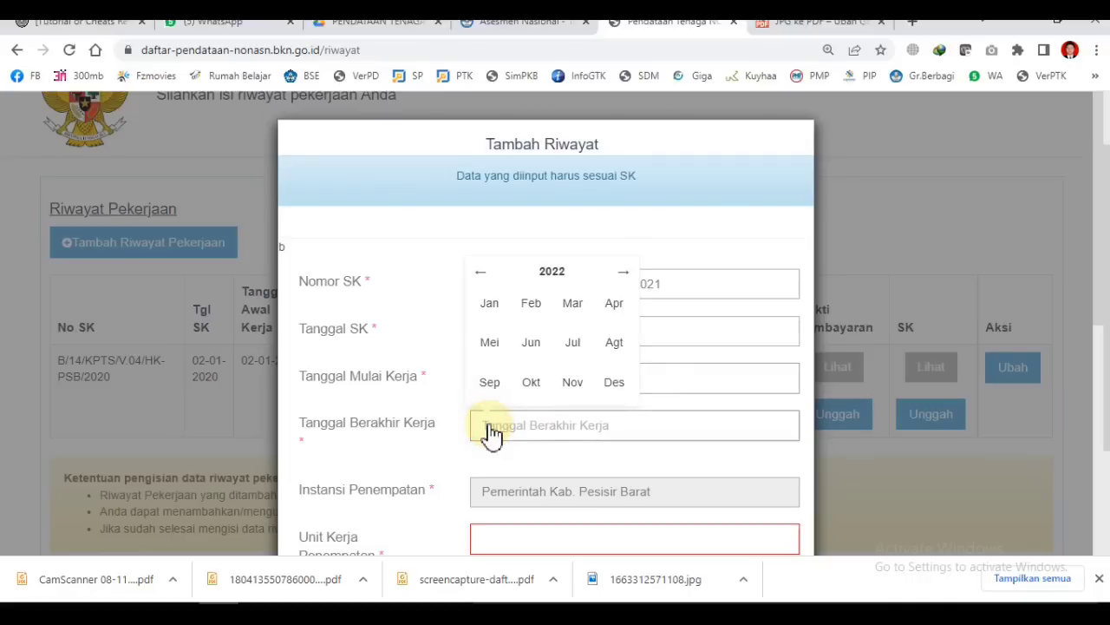
{"action": "left_click", "coordinate": [482, 272]}
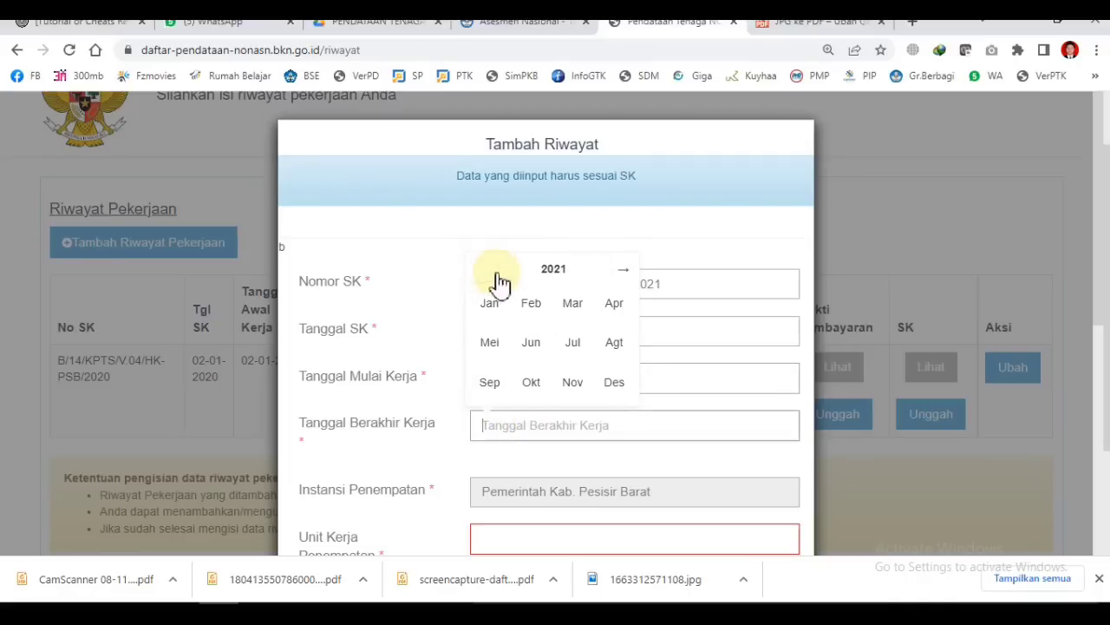
{"action": "left_click", "coordinate": [620, 383]}
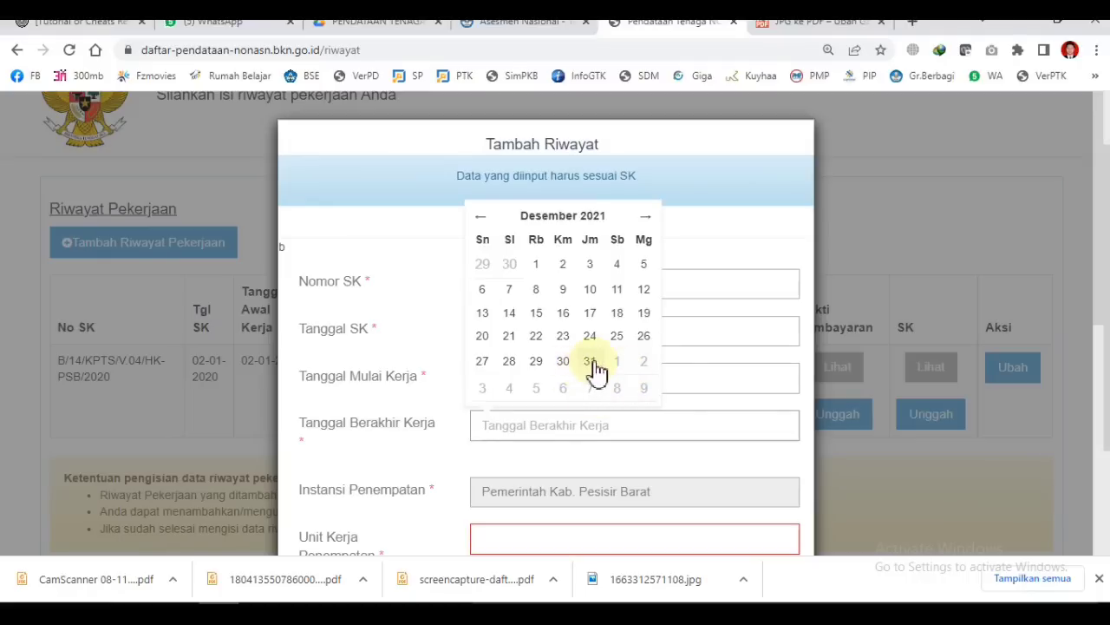
{"action": "left_click", "coordinate": [595, 370]}
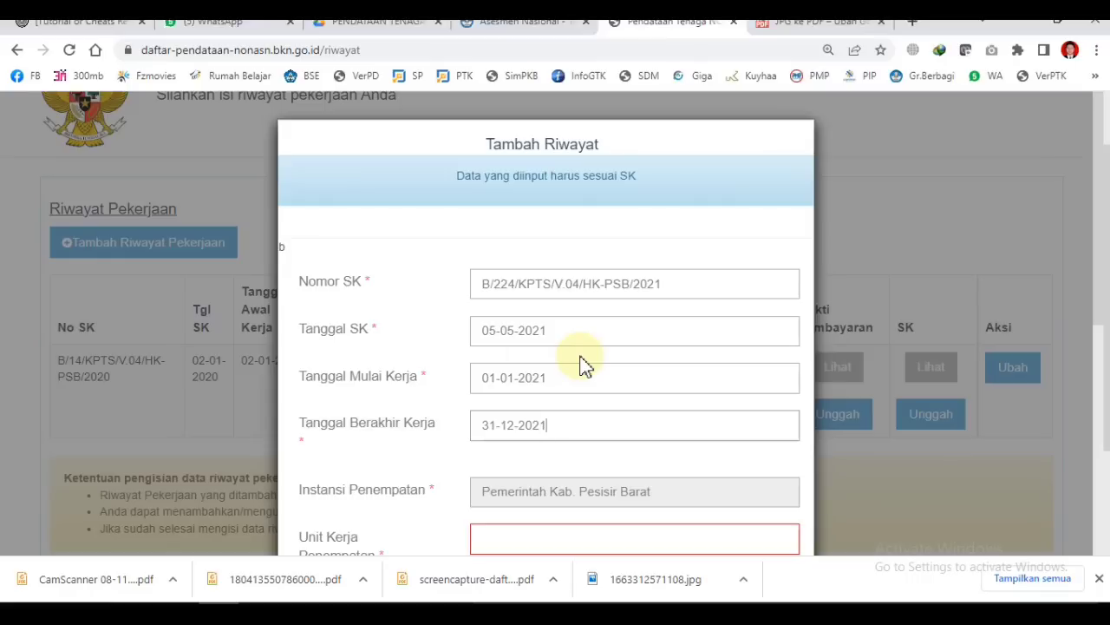
Step: Enter SMPN 20 Krui as the Unit Kerja Penempatan
{"action": "scroll", "coordinate": [585, 365], "scroll_direction": "down", "scroll_amount": 2}
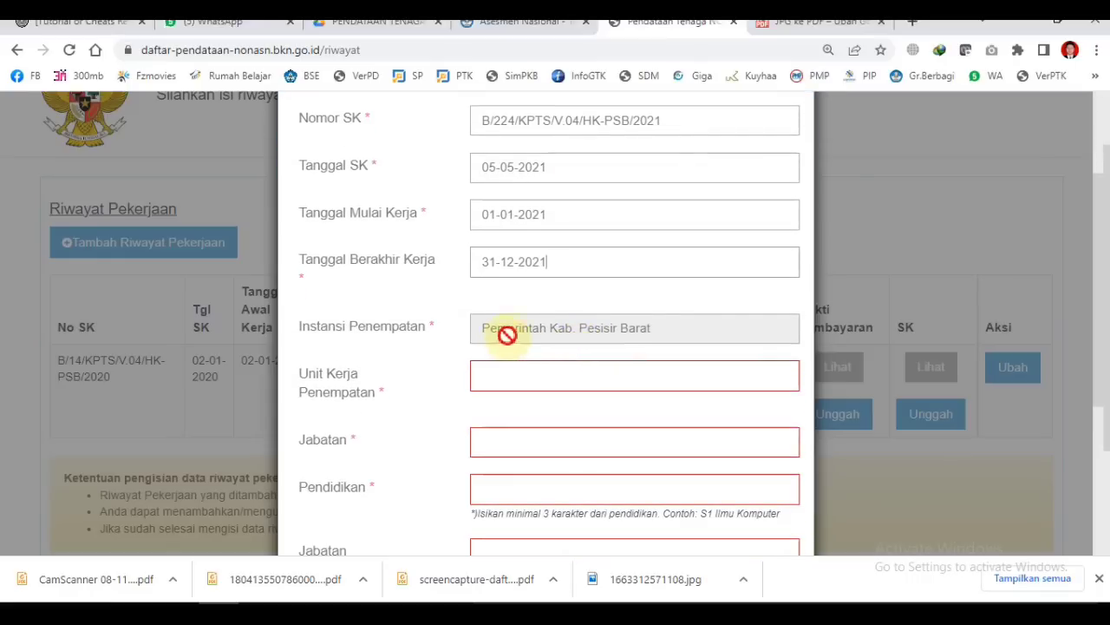
{"action": "scroll", "coordinate": [543, 323], "scroll_direction": "up", "scroll_amount": 1}
{"action": "scroll", "coordinate": [544, 323], "scroll_direction": "down", "scroll_amount": 3}
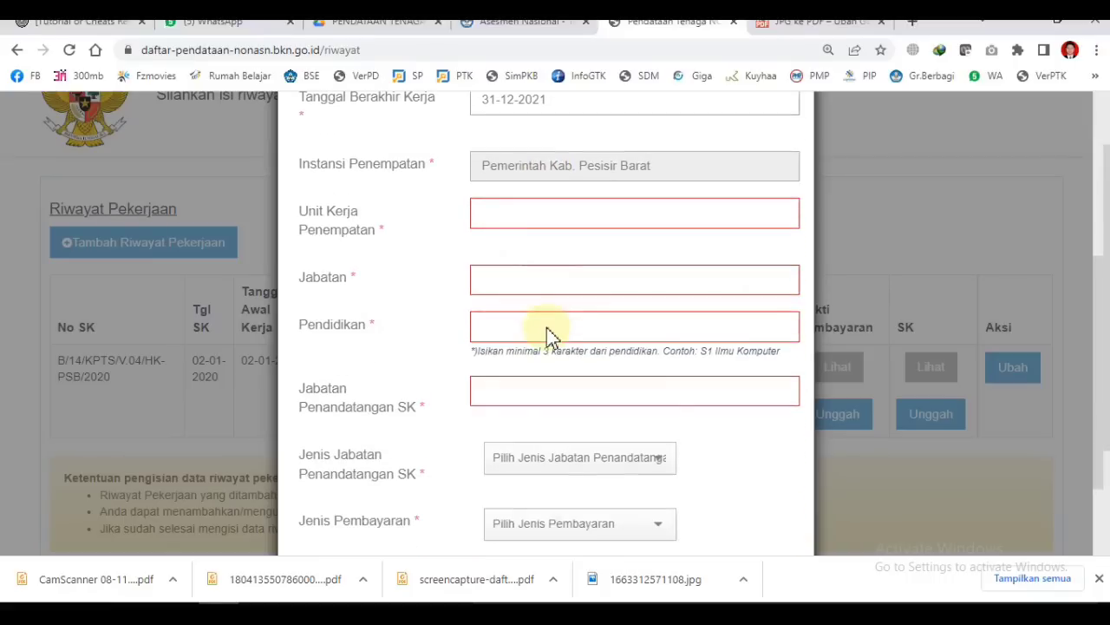
{"action": "left_click", "coordinate": [514, 209]}
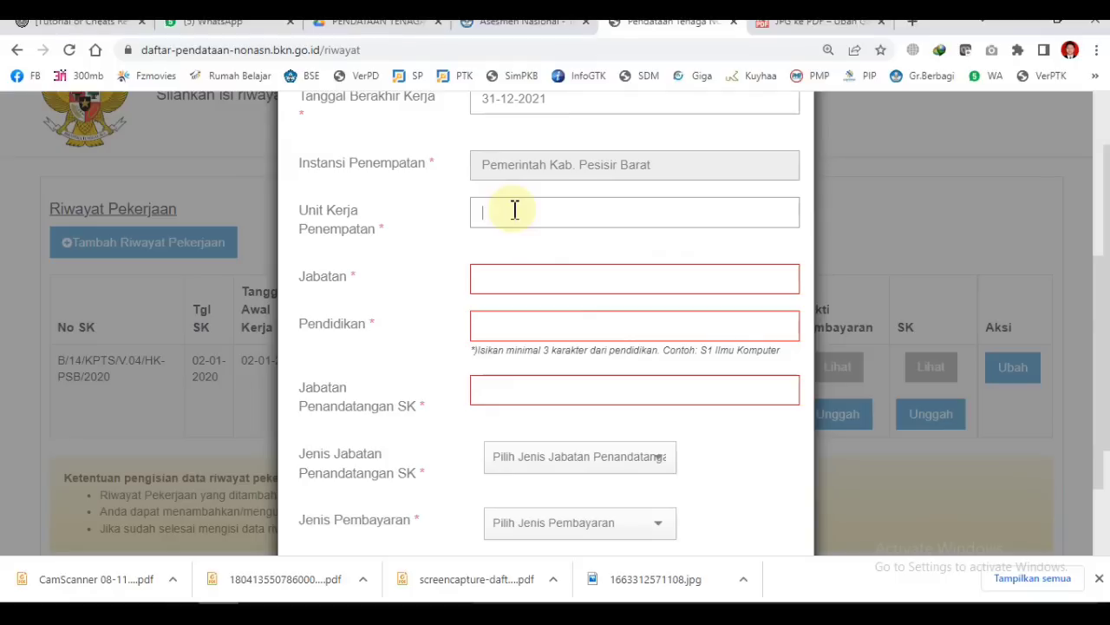
{"action": "type", "text": "SMPN 20 Krui"}
{"action": "left_click", "coordinate": [591, 212]}
{"action": "left_click", "coordinate": [509, 282]}
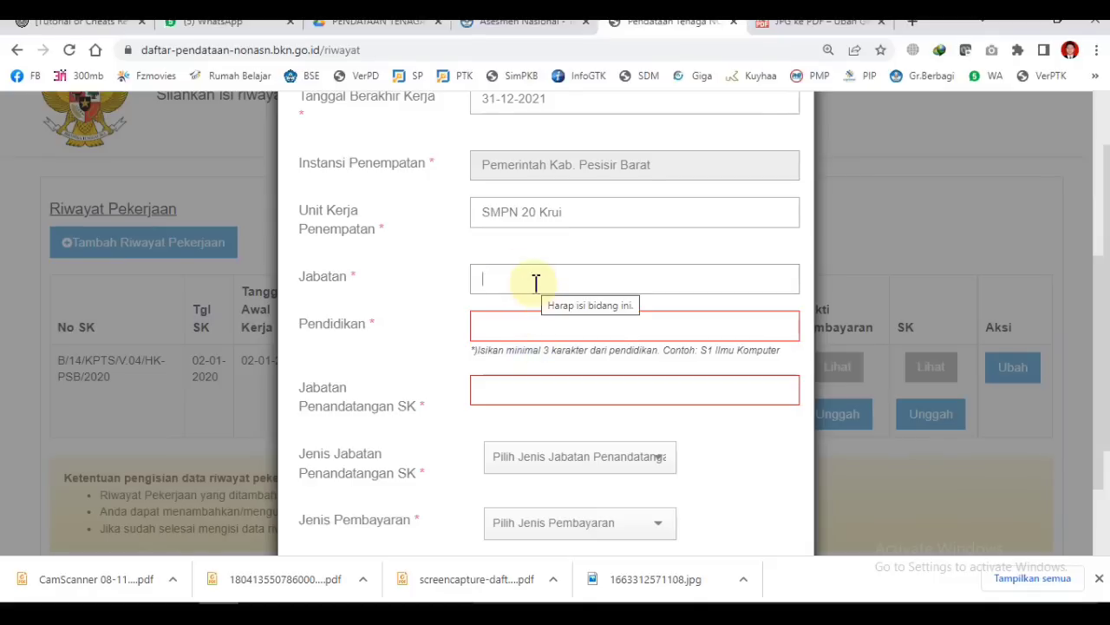
Step: Enter Jabatan 'Tenaga Pendidik' and choose Pendidikan S-1 PENDIDIKAN BAHASA INDONESIA DAN SASTRA
{"action": "type", "text": "Tenaga Pendidik"}
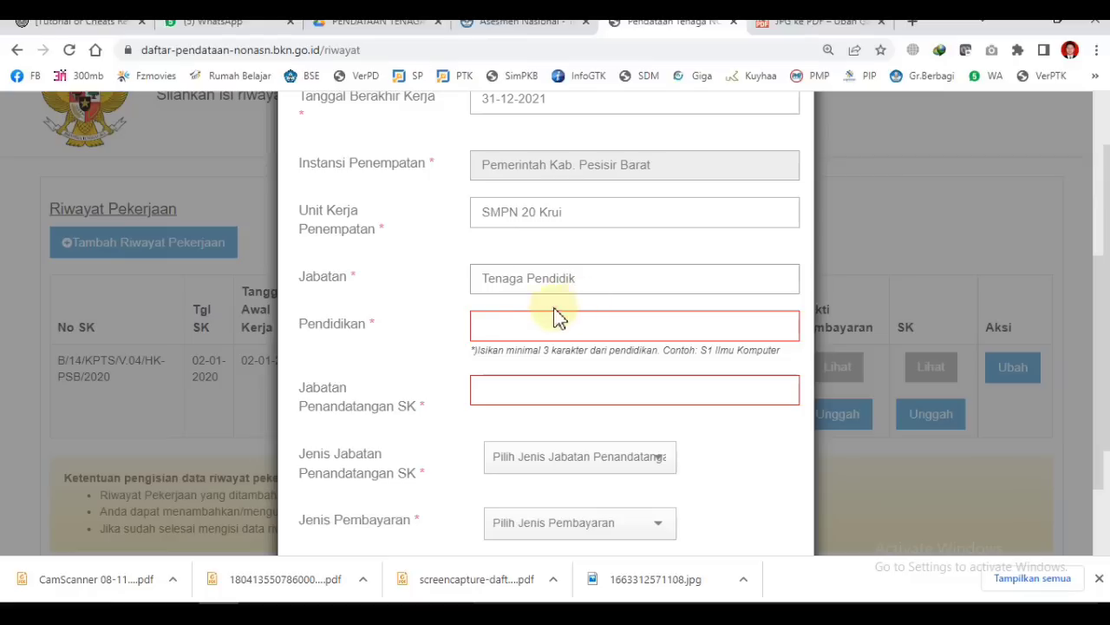
{"action": "left_click", "coordinate": [507, 326]}
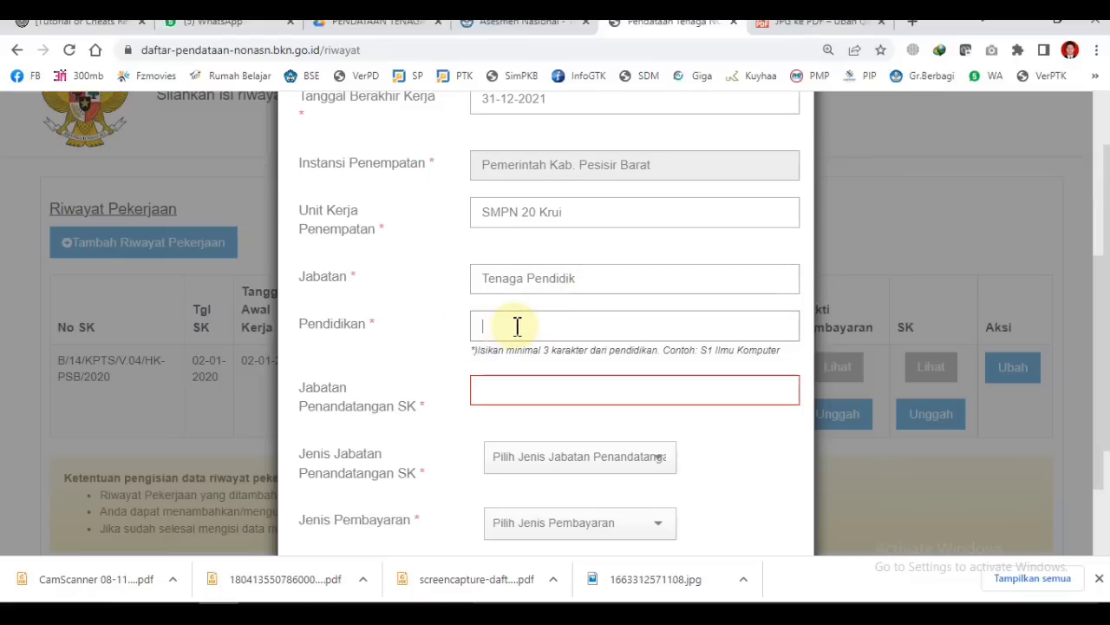
{"action": "type", "text": "S"}
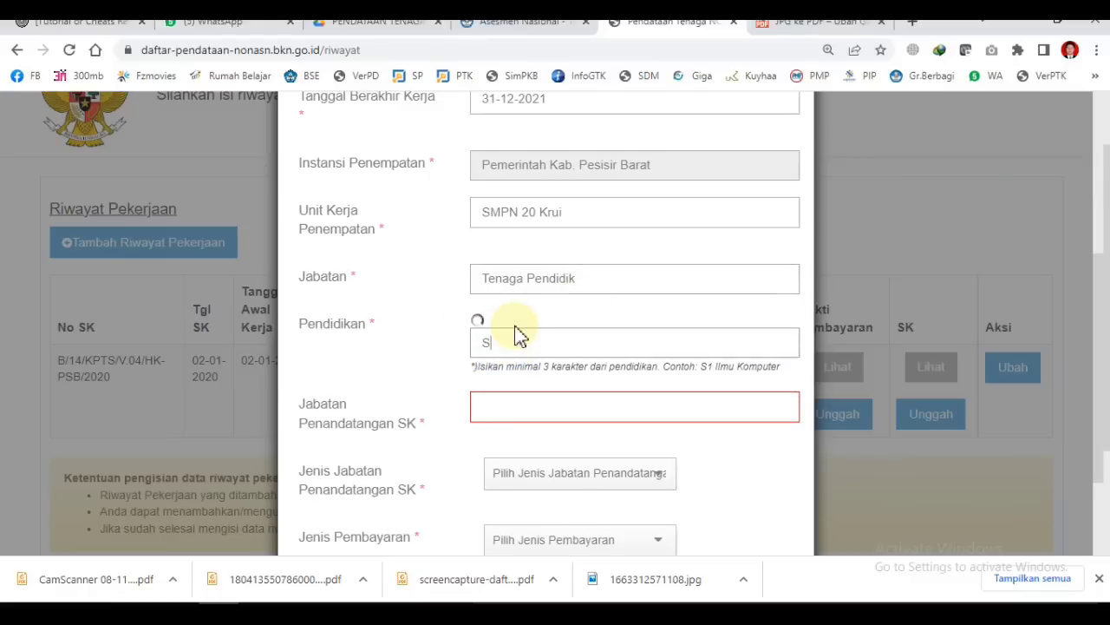
{"action": "type", "text": "1"}
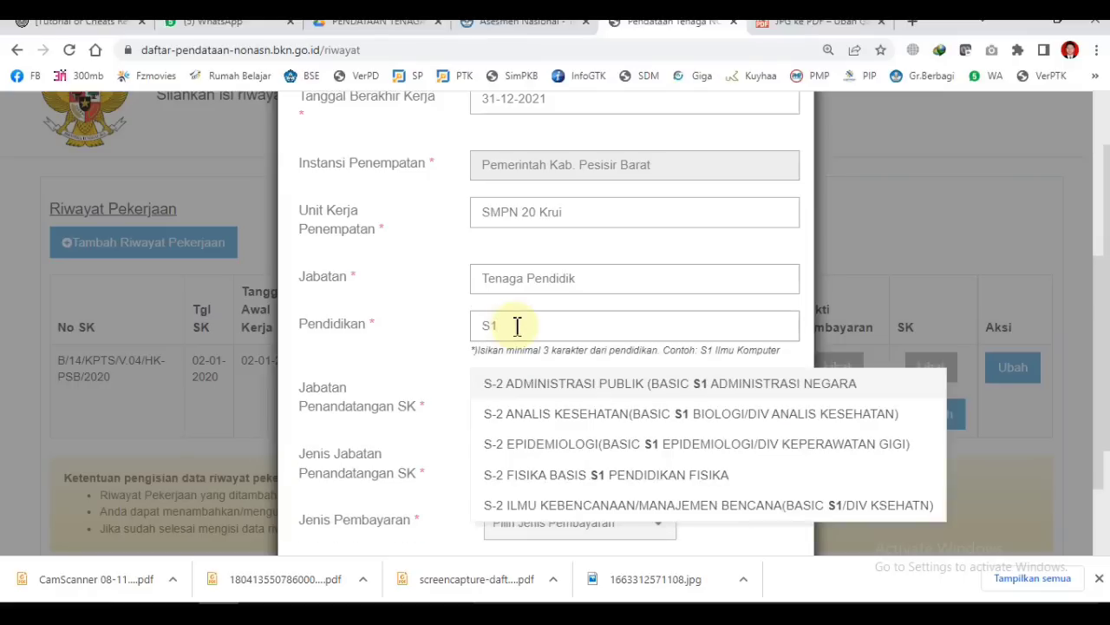
{"action": "type", "text": " pendidikan bahasa"}
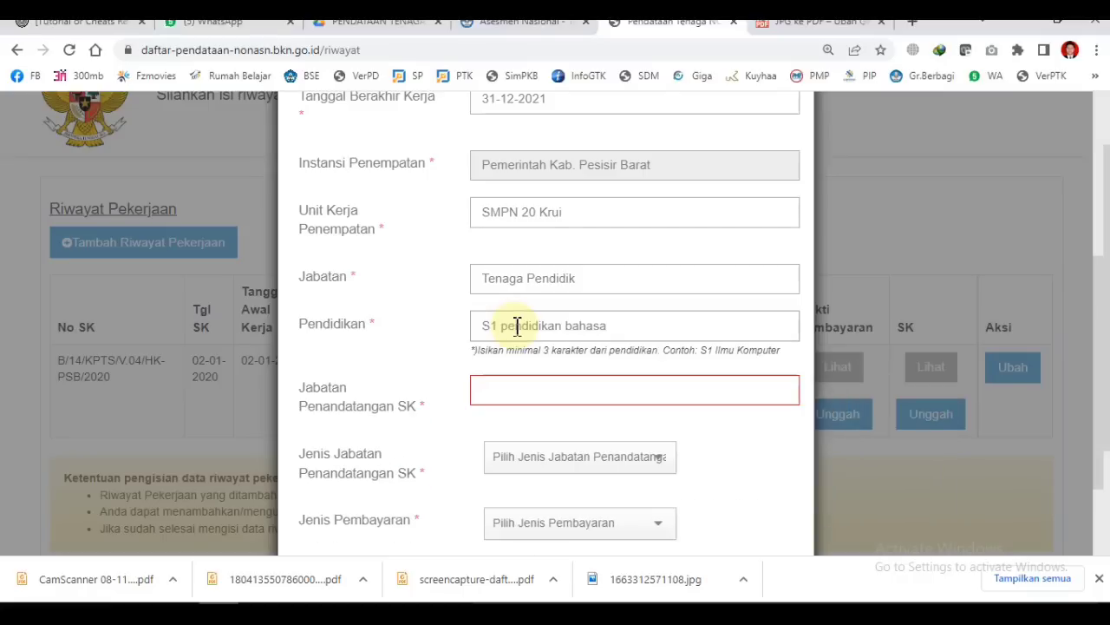
{"action": "key", "text": "BackSpace"}
{"action": "key", "text": "BackSpace"}
{"action": "key", "text": "BackSpace"}
{"action": "key", "text": "BackSpace"}
{"action": "key", "text": "BackSpace"}
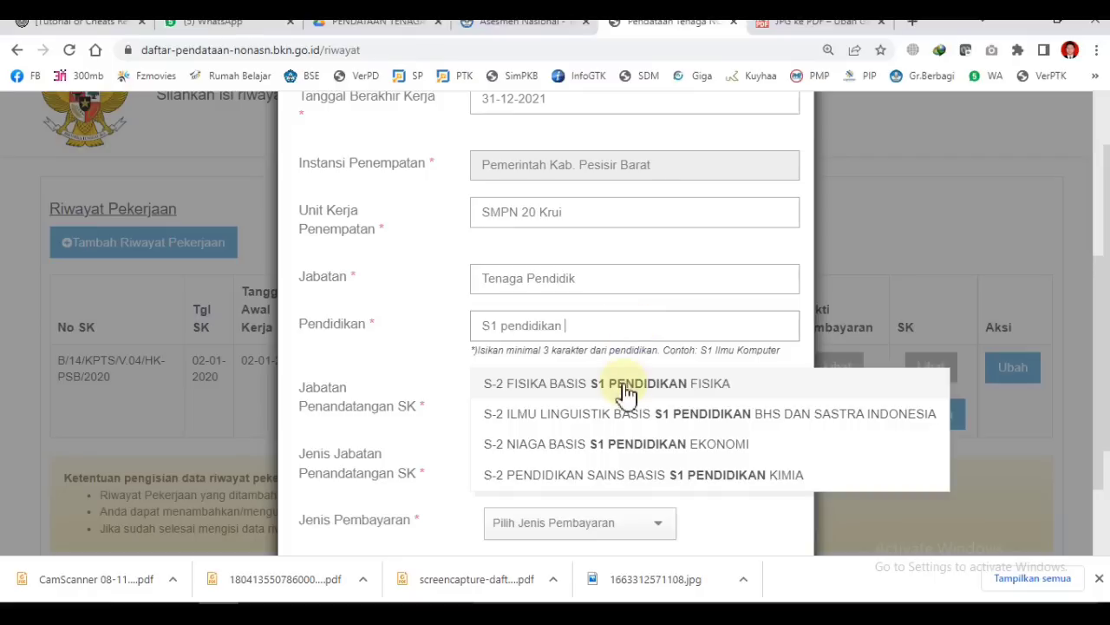
{"action": "scroll", "coordinate": [681, 401], "scroll_direction": "down", "scroll_amount": 1}
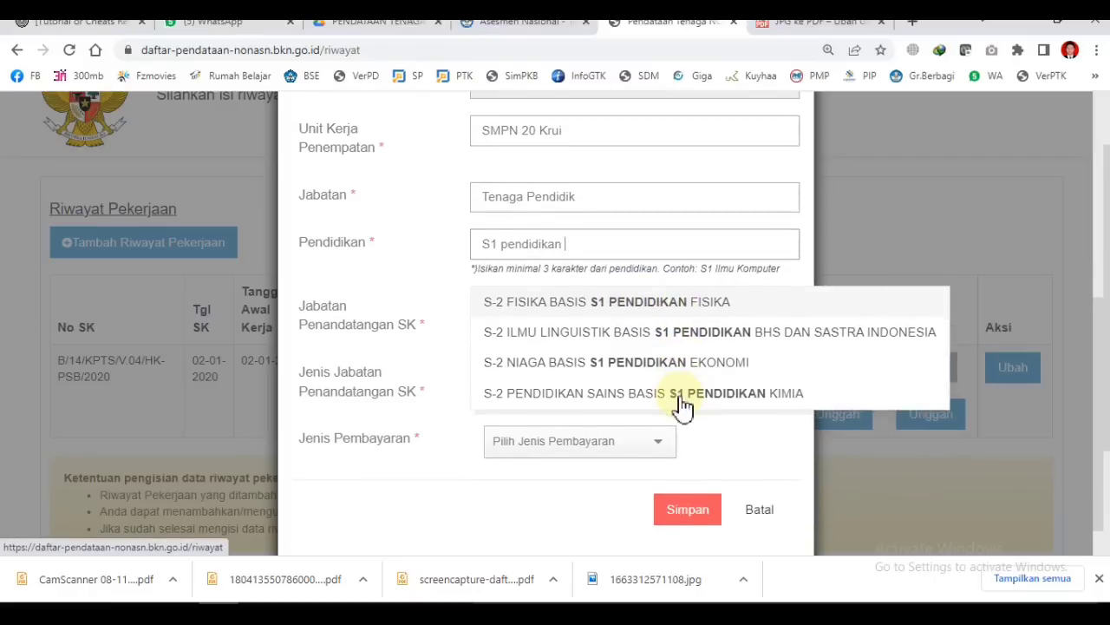
{"action": "scroll", "coordinate": [508, 365], "scroll_direction": "up", "scroll_amount": 1}
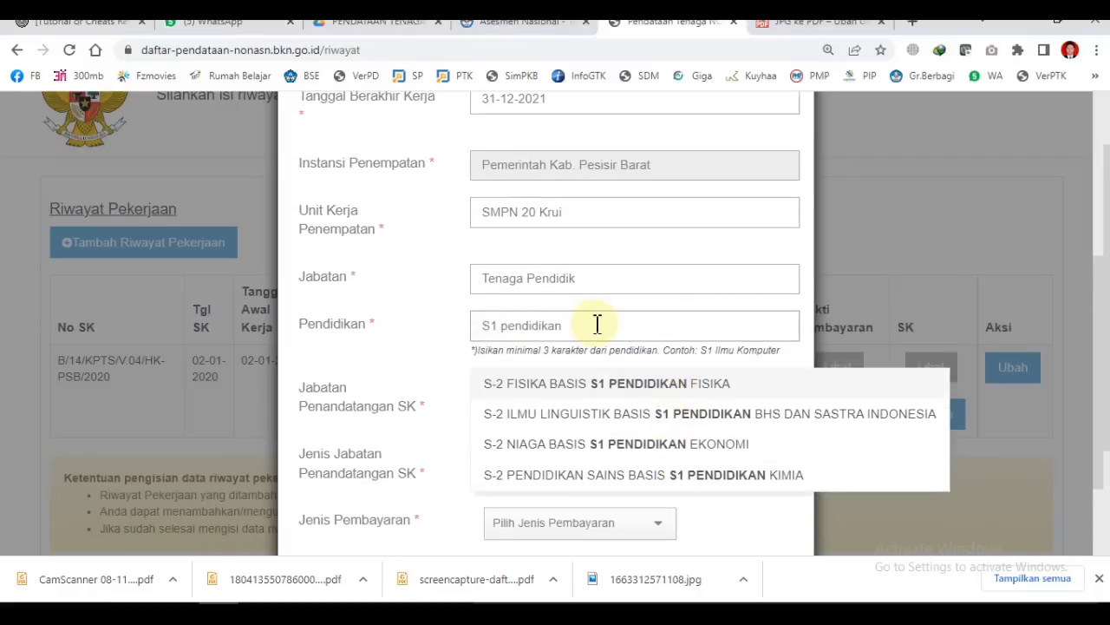
{"action": "key", "text": "BackSpace"}
{"action": "key", "text": "BackSpace"}
{"action": "key", "text": "BackSpace"}
{"action": "key", "text": "BackSpace"}
{"action": "key", "text": "BackSpace"}
{"action": "key", "text": "BackSpace"}
{"action": "key", "text": "BackSpace"}
{"action": "key", "text": "BackSpace"}
{"action": "key", "text": "BackSpace"}
{"action": "key", "text": "BackSpace"}
{"action": "key", "text": "BackSpace"}
{"action": "key", "text": "BackSpace"}
{"action": "type", "text": "-1"}
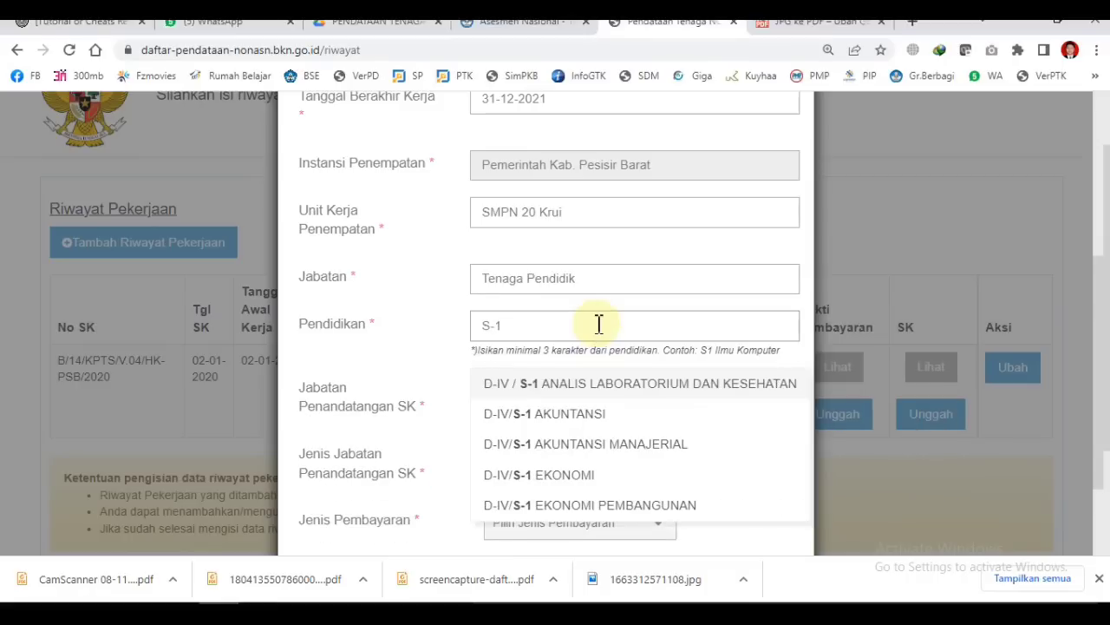
{"action": "type", "text": " pendidikan"}
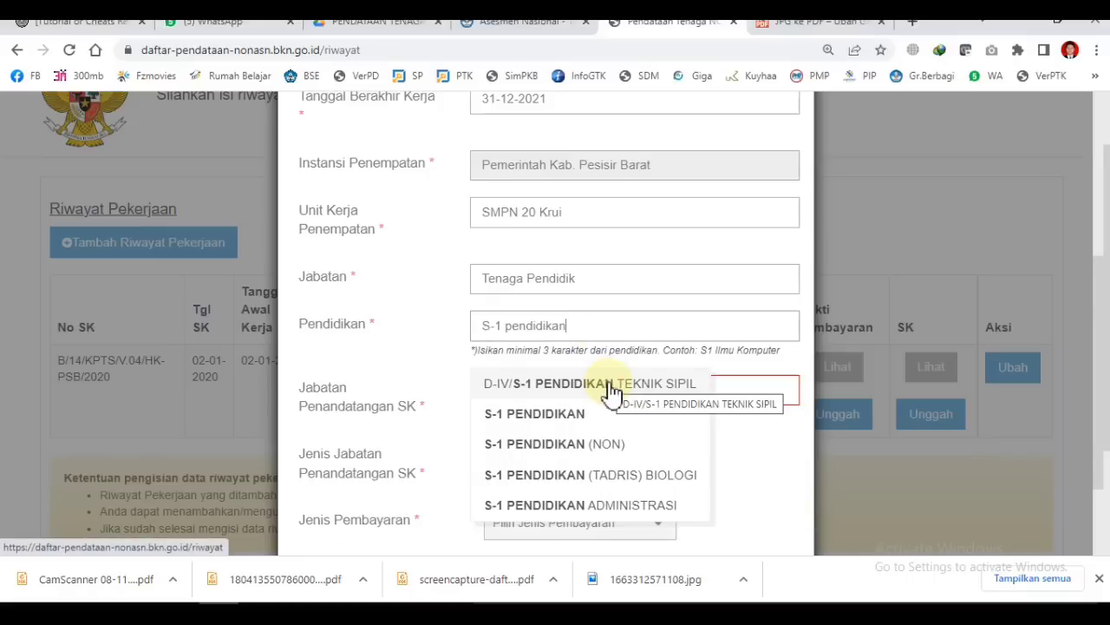
{"action": "type", "text": " bahasa"}
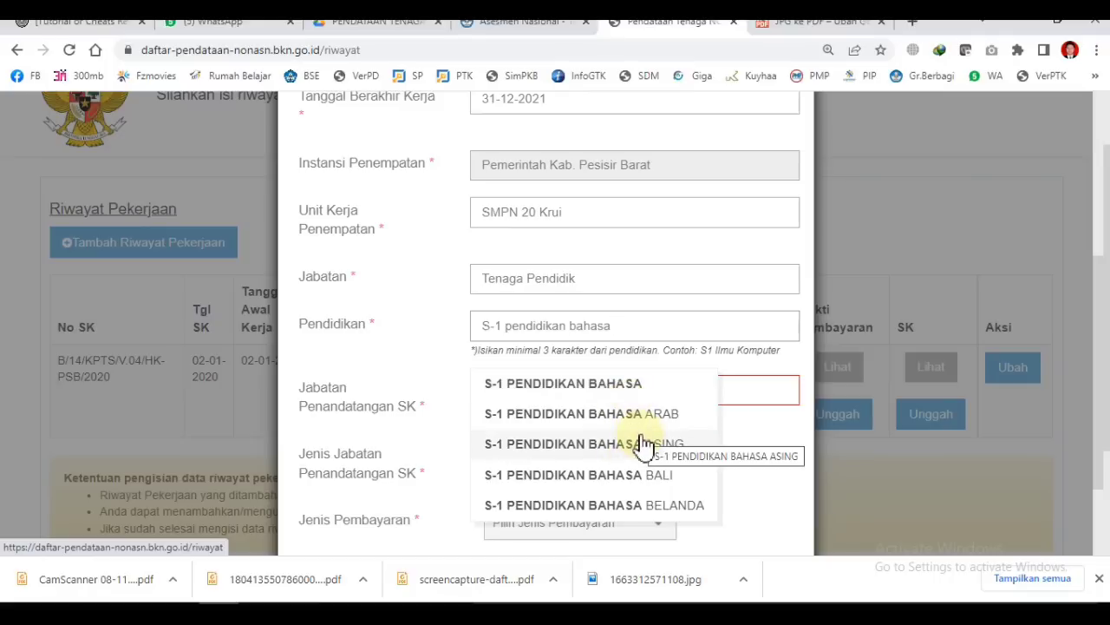
{"action": "type", "text": " indonesia"}
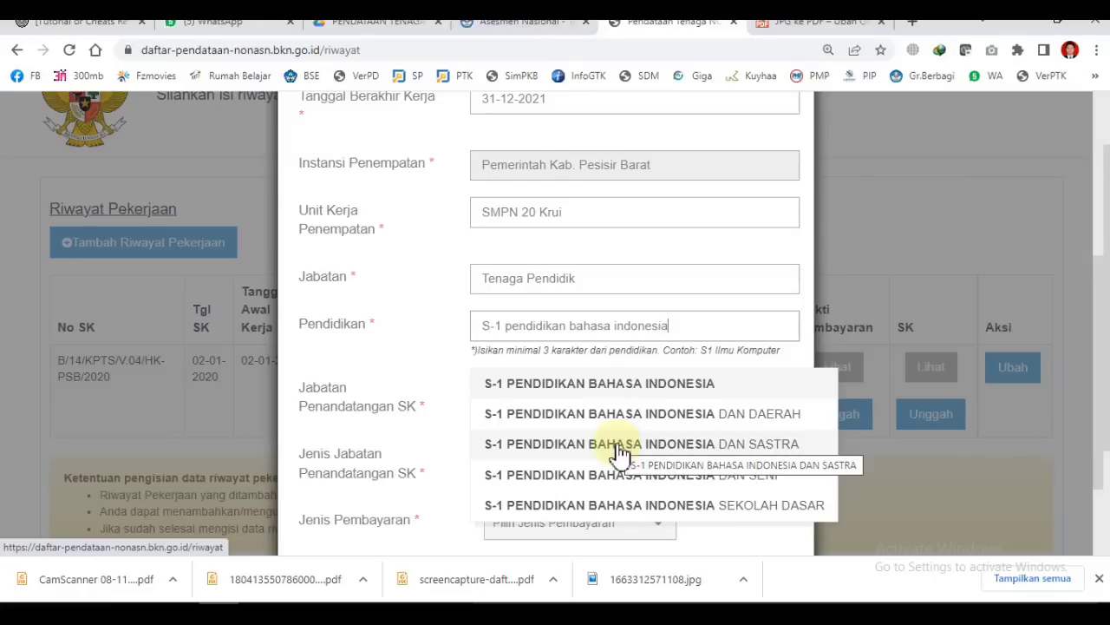
{"action": "left_click", "coordinate": [619, 451]}
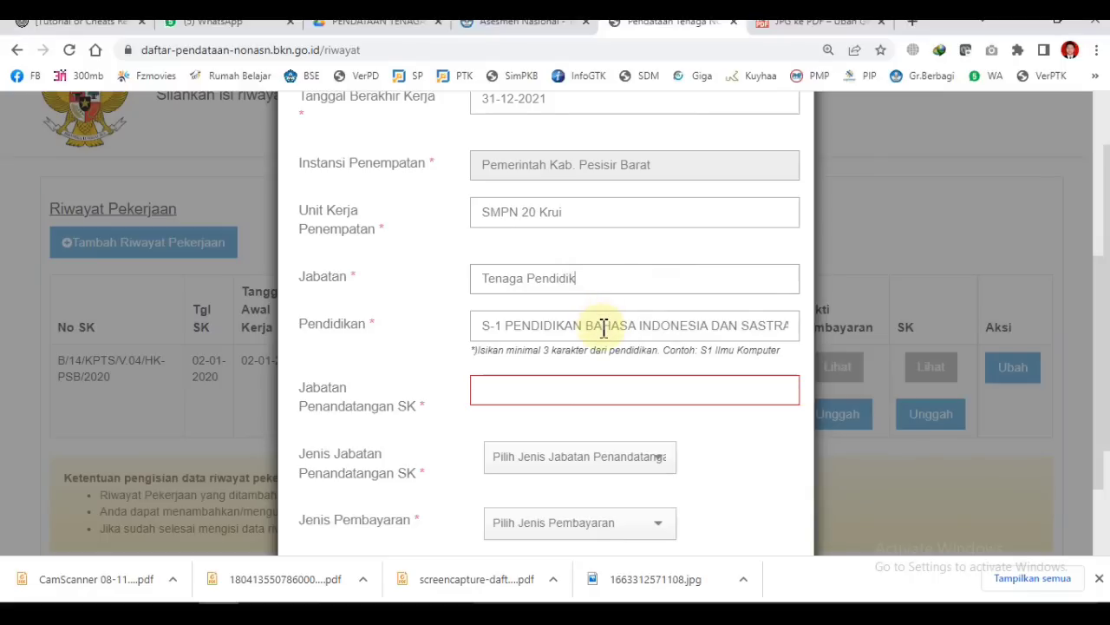
Step: Enter 'Bupati' as the Jabatan Penandatangan SK, replacing the mistyped 'Kepala Sek'
{"action": "left_click", "coordinate": [500, 390]}
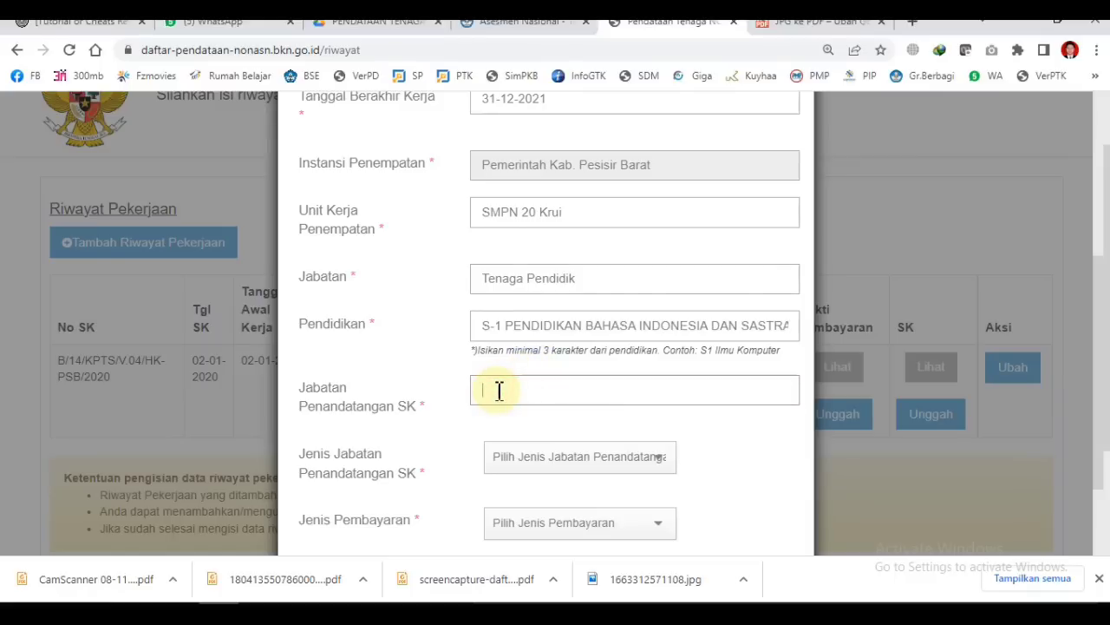
{"action": "type", "text": "Kepala Sek"}
{"action": "key", "text": "BackSpace"}
{"action": "key", "text": "BackSpace"}
{"action": "key", "text": "BackSpace"}
{"action": "key", "text": "BackSpace"}
{"action": "key", "text": "BackSpace"}
{"action": "key", "text": "BackSpace"}
{"action": "key", "text": "BackSpace"}
{"action": "key", "text": "BackSpace"}
{"action": "key", "text": "BackSpace"}
{"action": "key", "text": "BackSpace"}
{"action": "type", "text": "Bupati"}
Step: Choose Bupati as the Jenis Jabatan Penandatangan SK, filtering the position list with 'bup'
{"action": "left_click", "coordinate": [659, 465]}
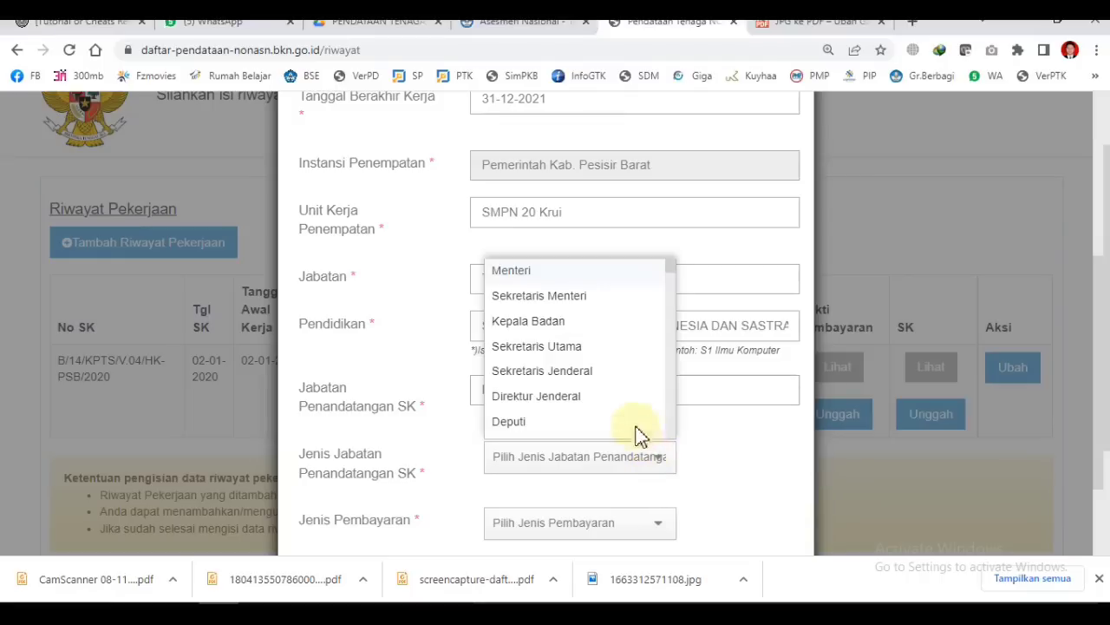
{"action": "scroll", "coordinate": [612, 340], "scroll_direction": "down", "scroll_amount": 6}
{"action": "scroll", "coordinate": [612, 340], "scroll_direction": "down", "scroll_amount": 8}
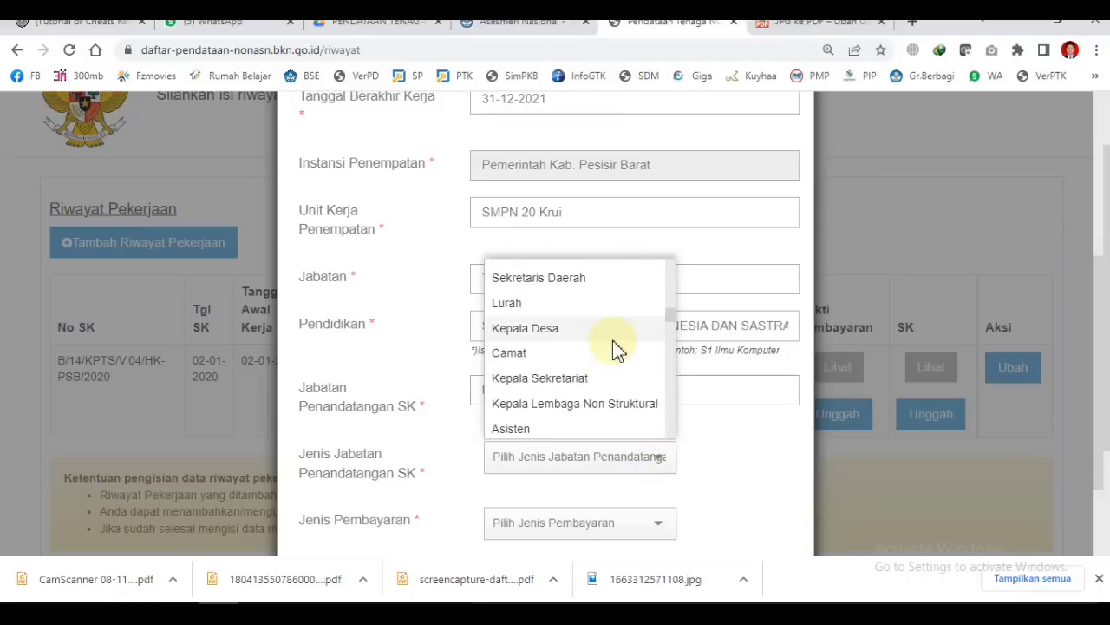
{"action": "scroll", "coordinate": [602, 321], "scroll_direction": "down", "scroll_amount": 8}
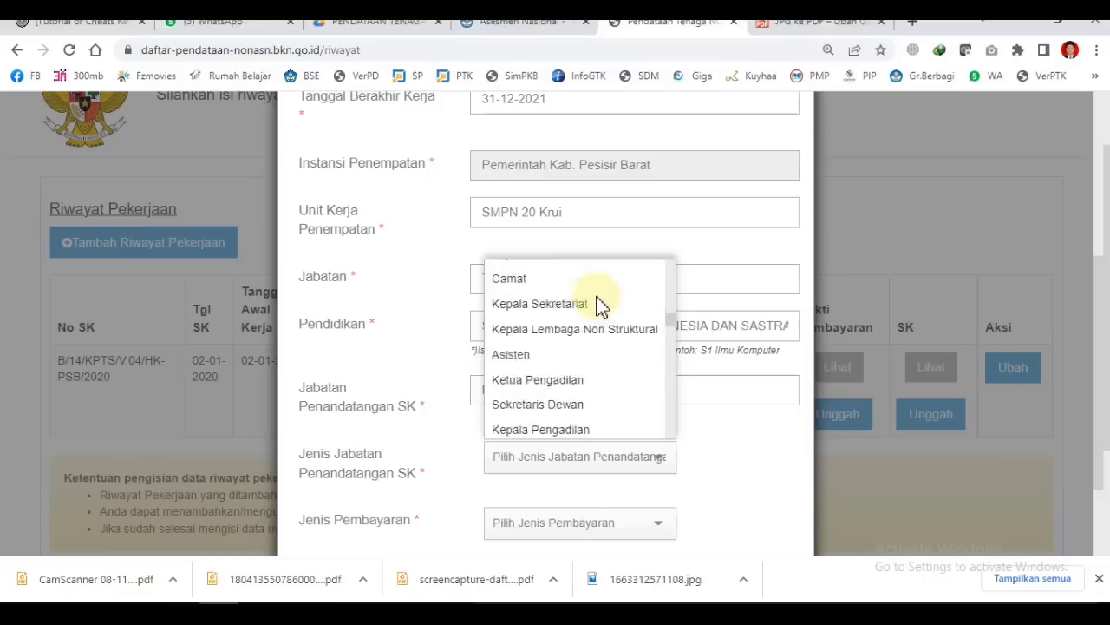
{"action": "scroll", "coordinate": [607, 351], "scroll_direction": "down", "scroll_amount": 3}
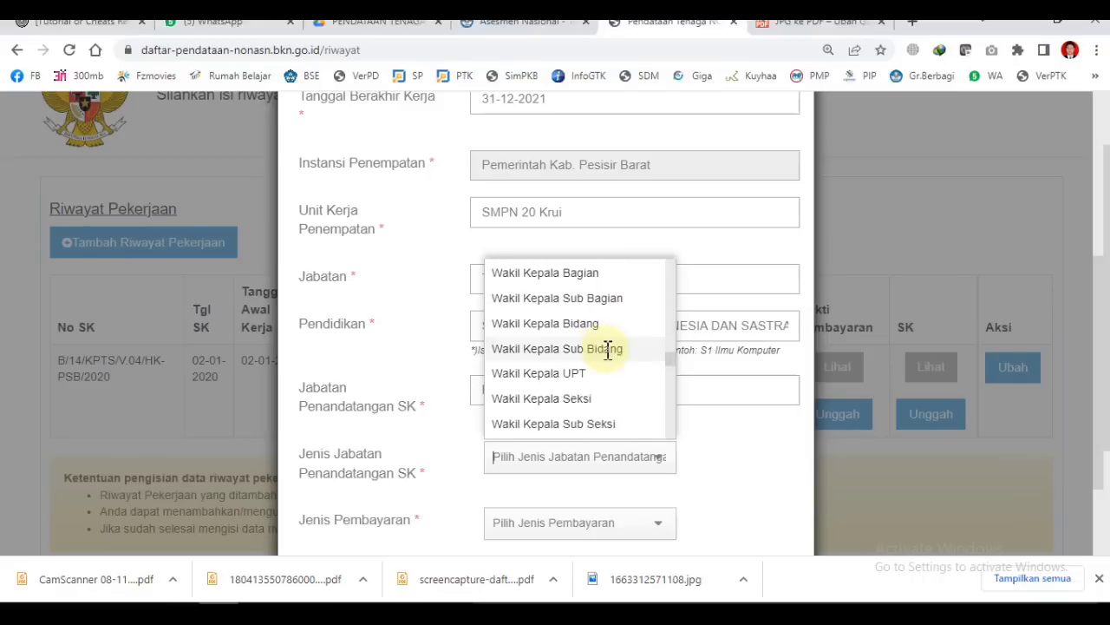
{"action": "scroll", "coordinate": [612, 364], "scroll_direction": "down", "scroll_amount": 2}
{"action": "scroll", "coordinate": [612, 366], "scroll_direction": "down", "scroll_amount": 4}
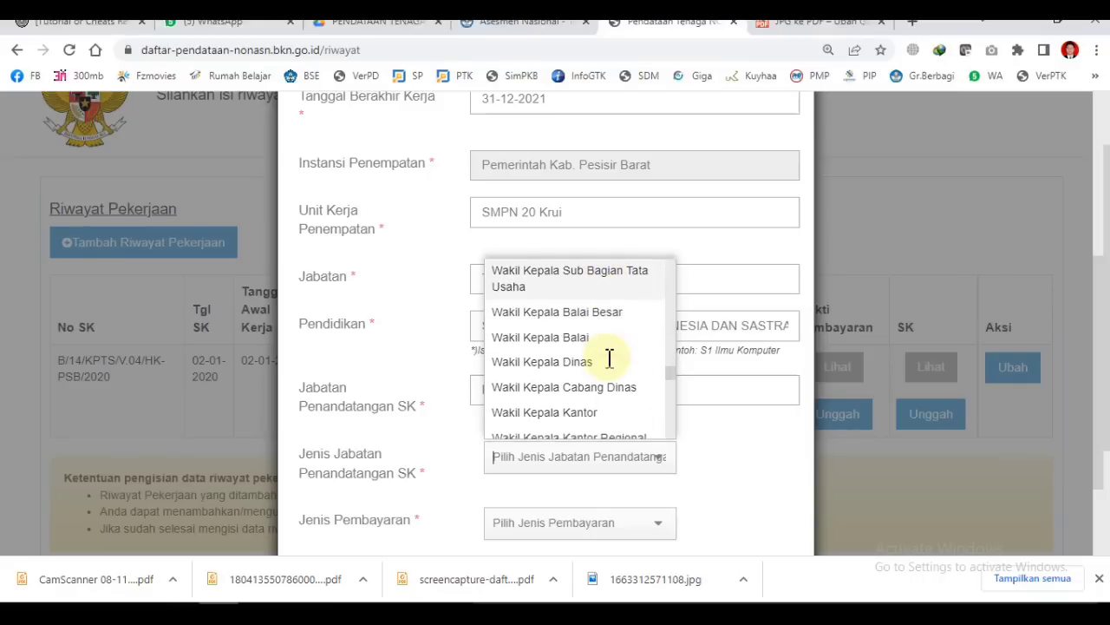
{"action": "scroll", "coordinate": [609, 361], "scroll_direction": "down", "scroll_amount": 5}
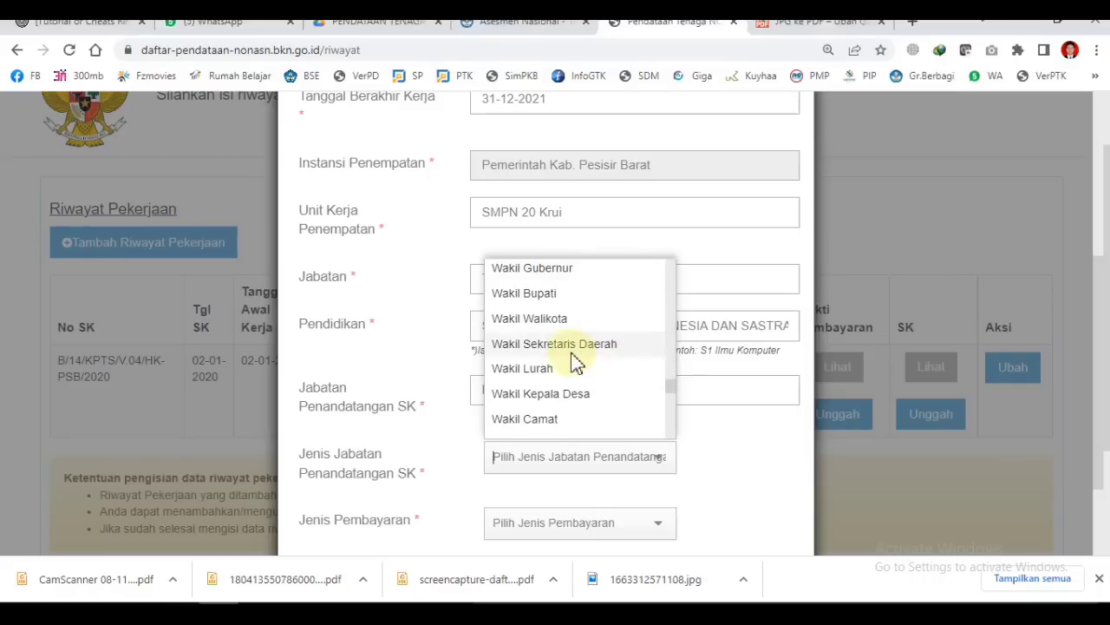
{"action": "scroll", "coordinate": [588, 382], "scroll_direction": "down", "scroll_amount": 6}
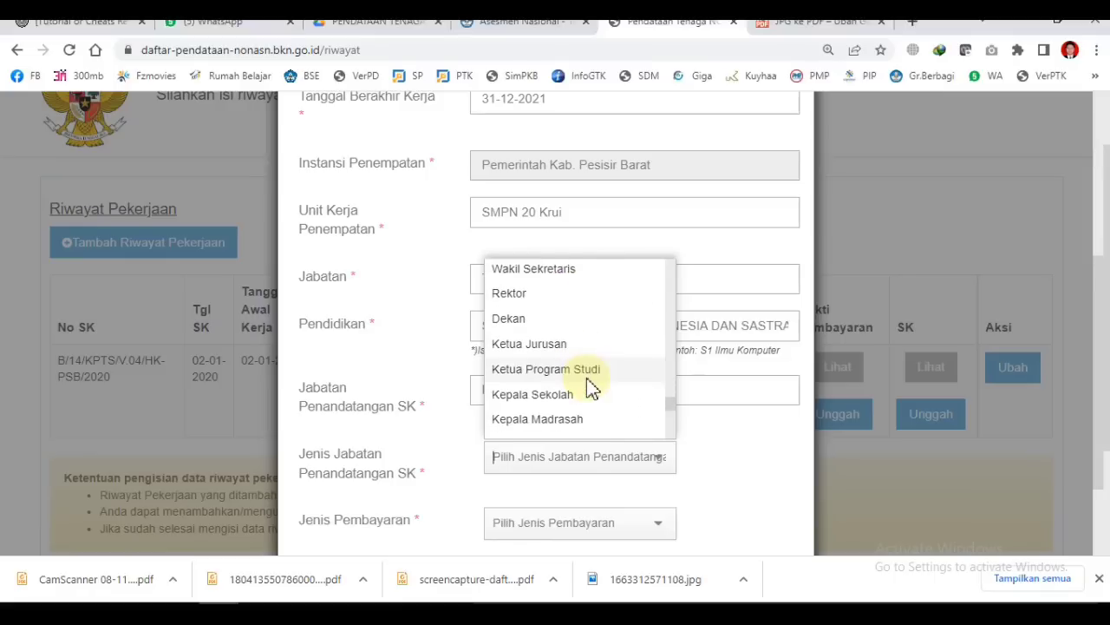
{"action": "scroll", "coordinate": [588, 381], "scroll_direction": "down", "scroll_amount": 5}
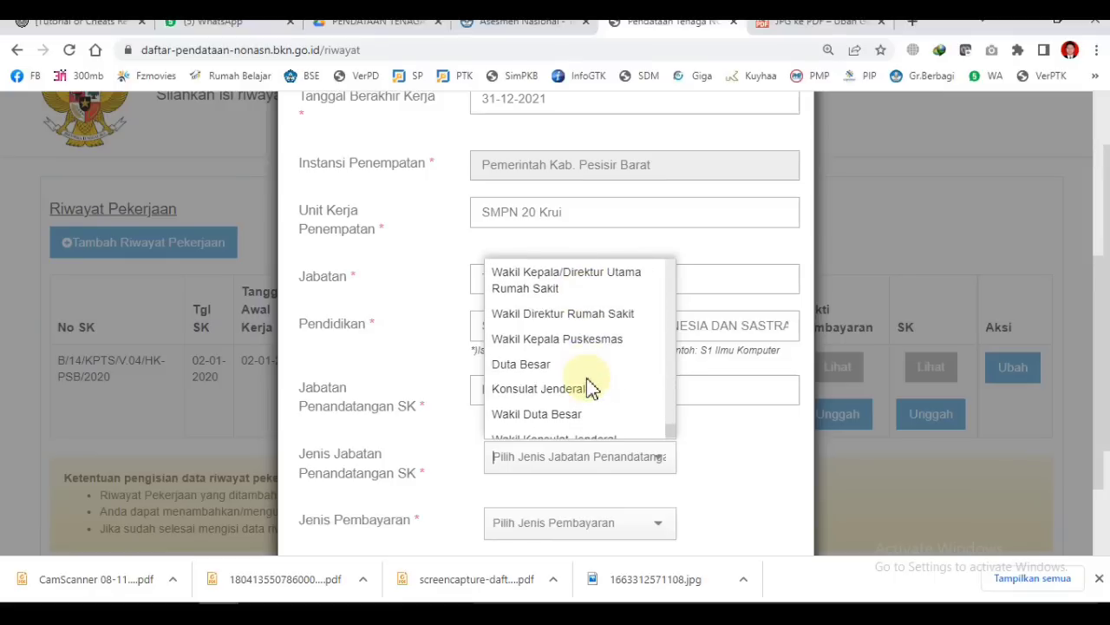
{"action": "scroll", "coordinate": [588, 387], "scroll_direction": "up", "scroll_amount": 15}
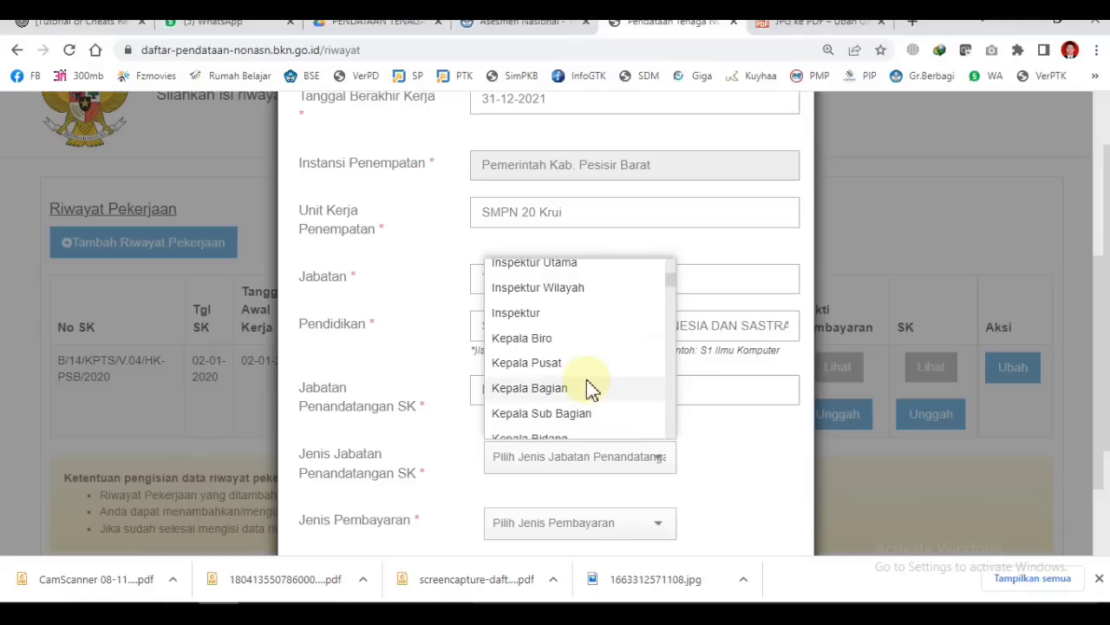
{"action": "type", "text": "bup"}
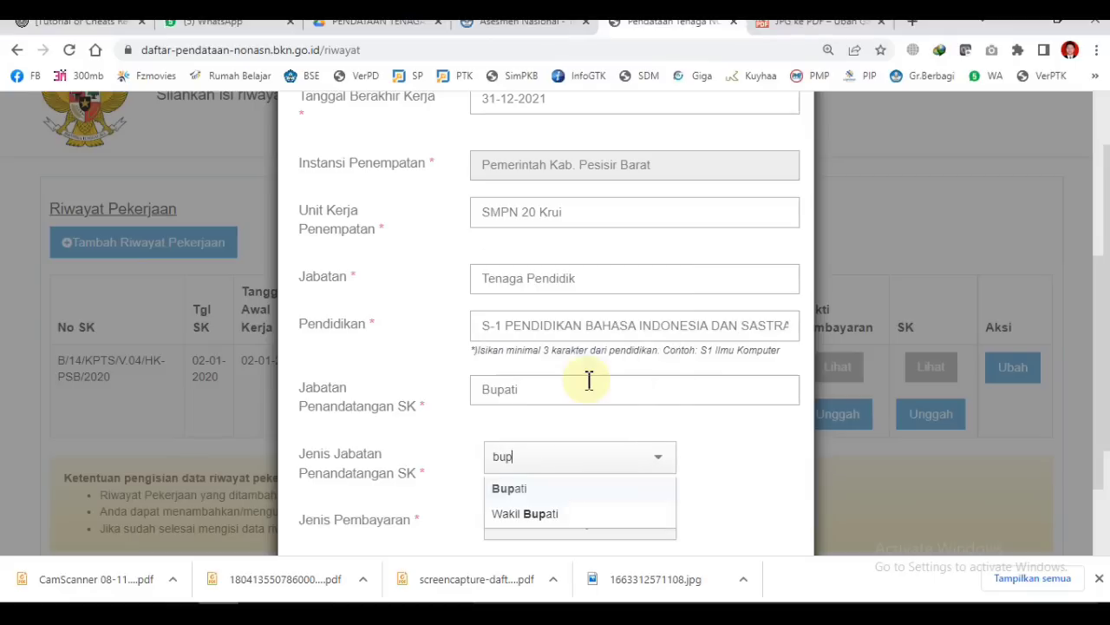
{"action": "left_click", "coordinate": [532, 488]}
{"action": "left_click", "coordinate": [733, 461]}
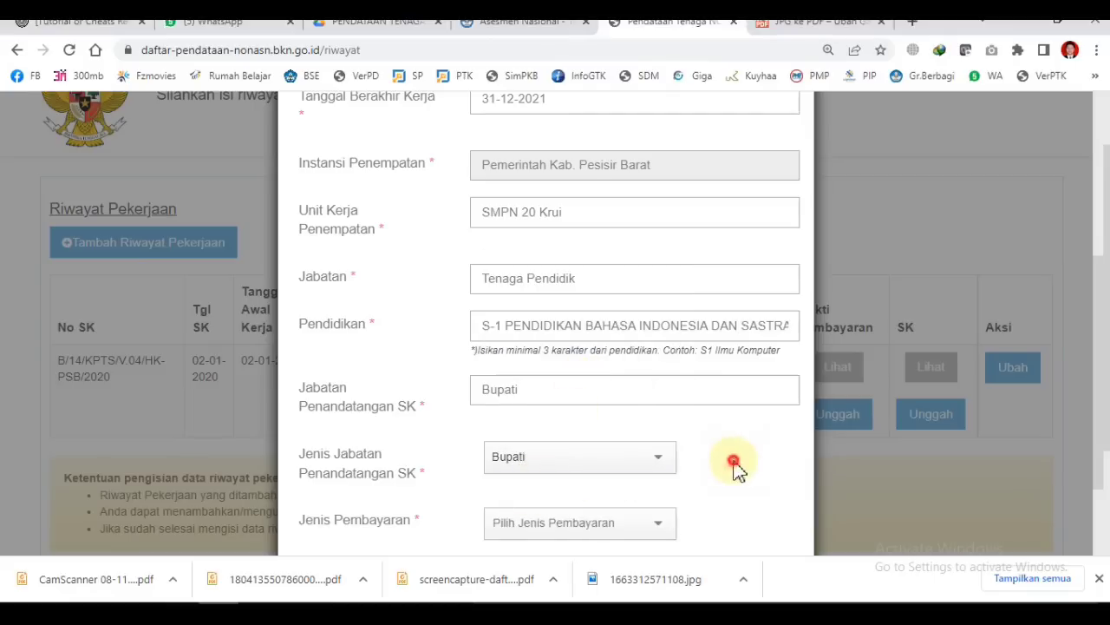
{"action": "scroll", "coordinate": [733, 469], "scroll_direction": "down", "scroll_amount": 1}
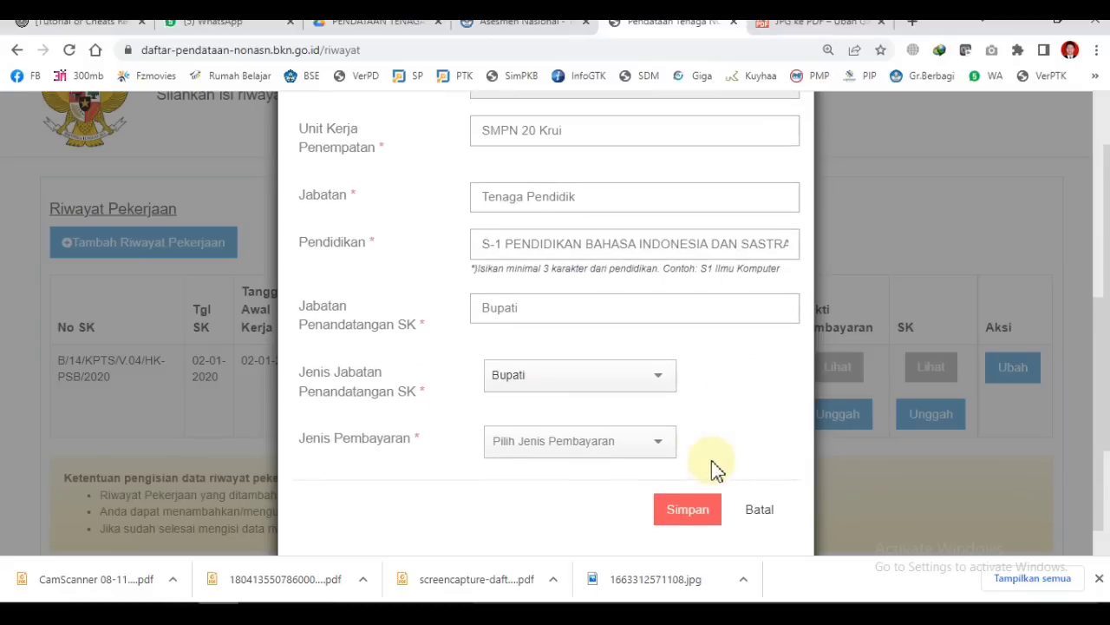
Step: Set Jenis Pembayaran to APBD and look over the completed 2021 entry form
{"action": "left_click", "coordinate": [659, 445]}
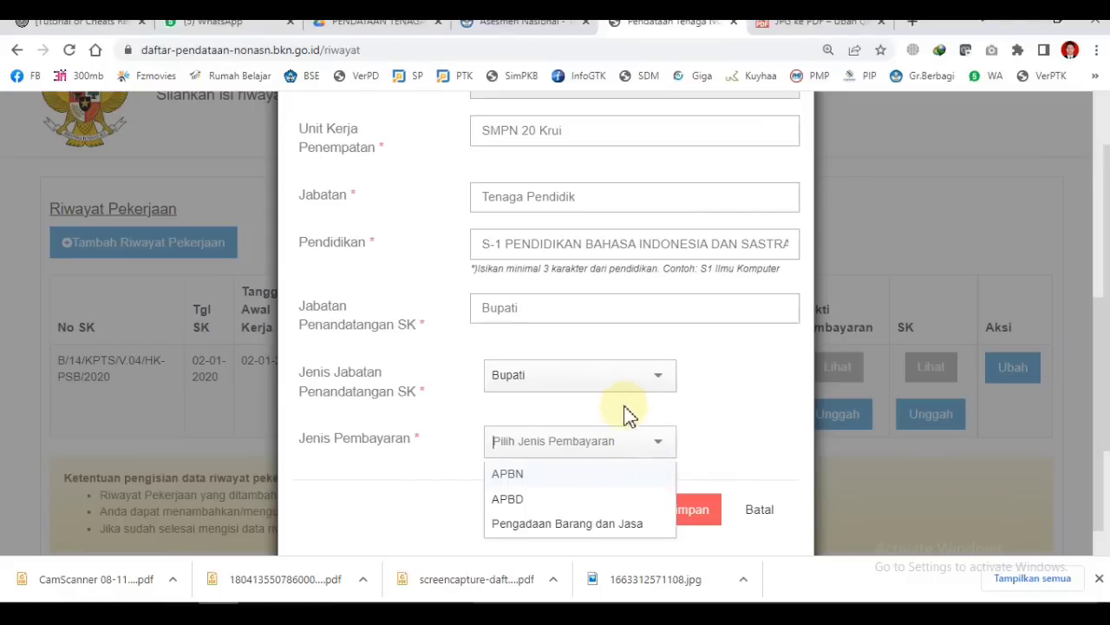
{"action": "left_click", "coordinate": [520, 500]}
{"action": "scroll", "coordinate": [720, 408], "scroll_direction": "up", "scroll_amount": 1}
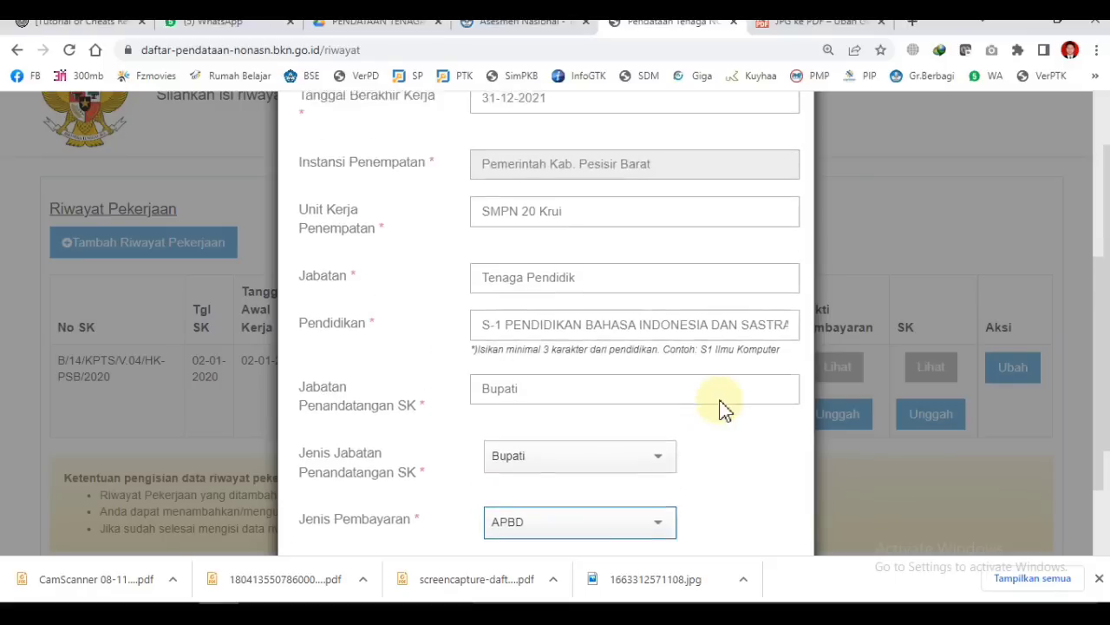
{"action": "scroll", "coordinate": [722, 405], "scroll_direction": "up", "scroll_amount": 3}
{"action": "scroll", "coordinate": [719, 399], "scroll_direction": "down", "scroll_amount": 3}
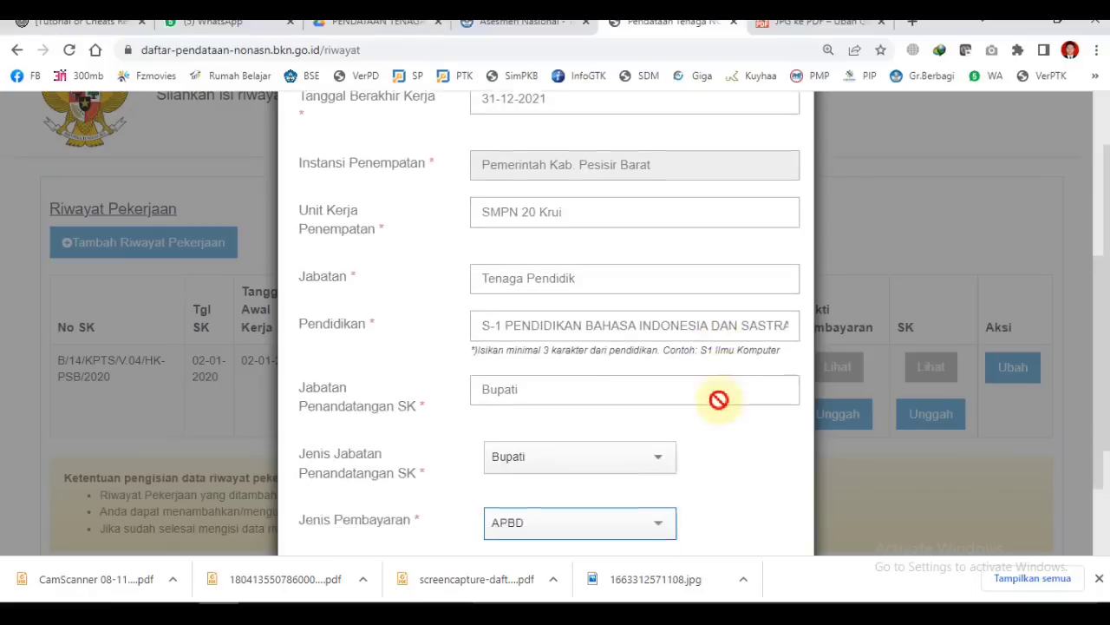
{"action": "scroll", "coordinate": [720, 399], "scroll_direction": "down", "scroll_amount": 1}
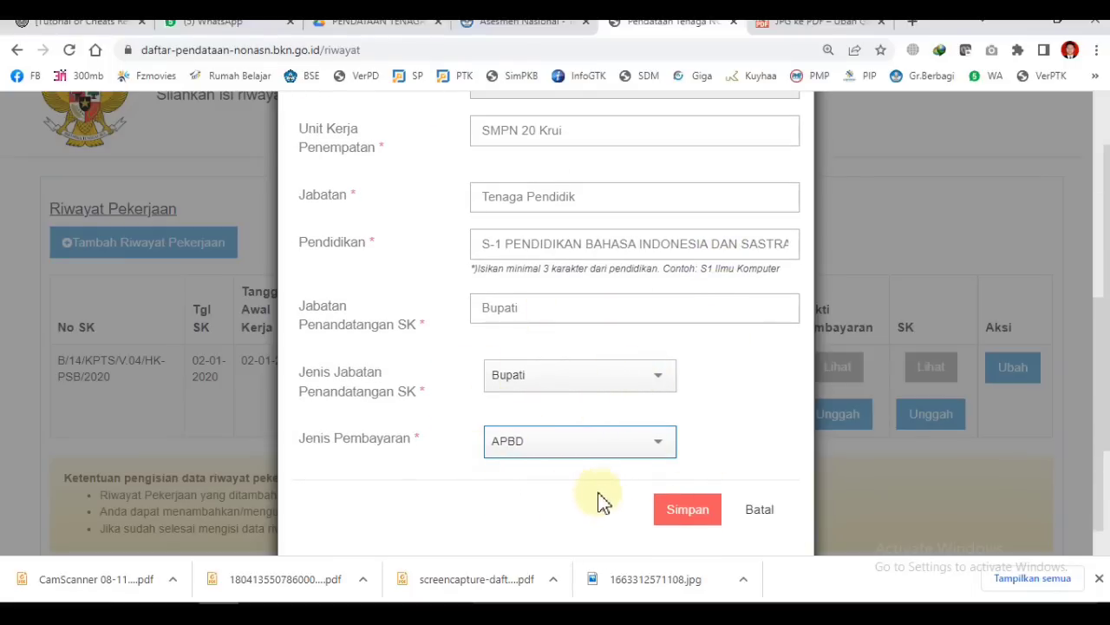
{"action": "scroll", "coordinate": [634, 488], "scroll_direction": "up", "scroll_amount": 4}
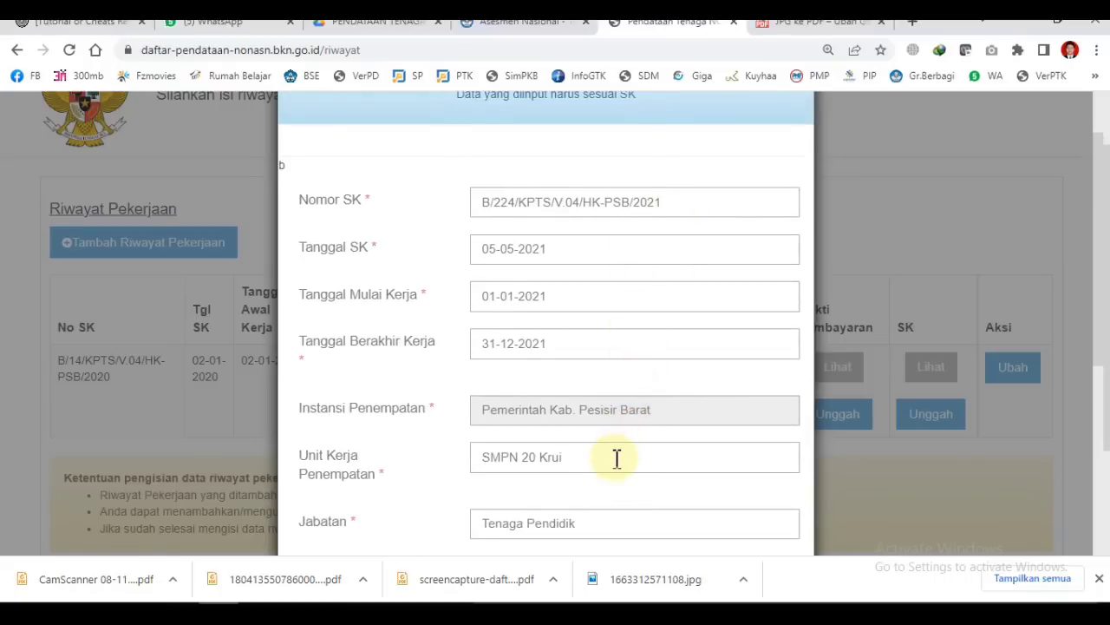
{"action": "scroll", "coordinate": [616, 458], "scroll_direction": "down", "scroll_amount": 4}
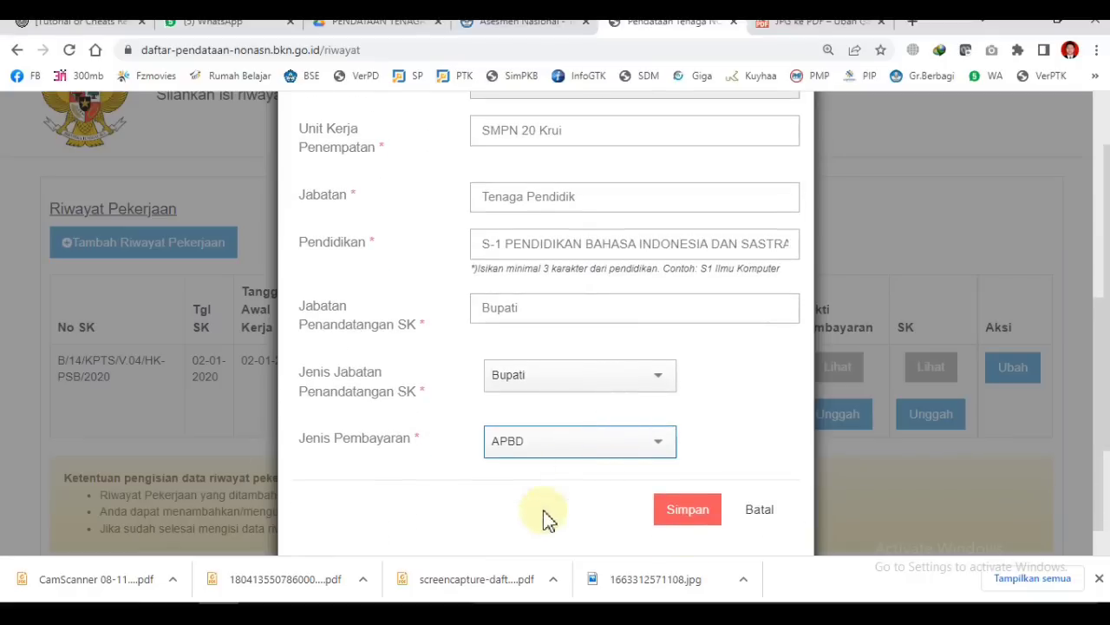
Step: Save the 2021 SMPN 20 Krui entry so it appears above the 2020 GURU row
{"action": "left_click", "coordinate": [701, 517]}
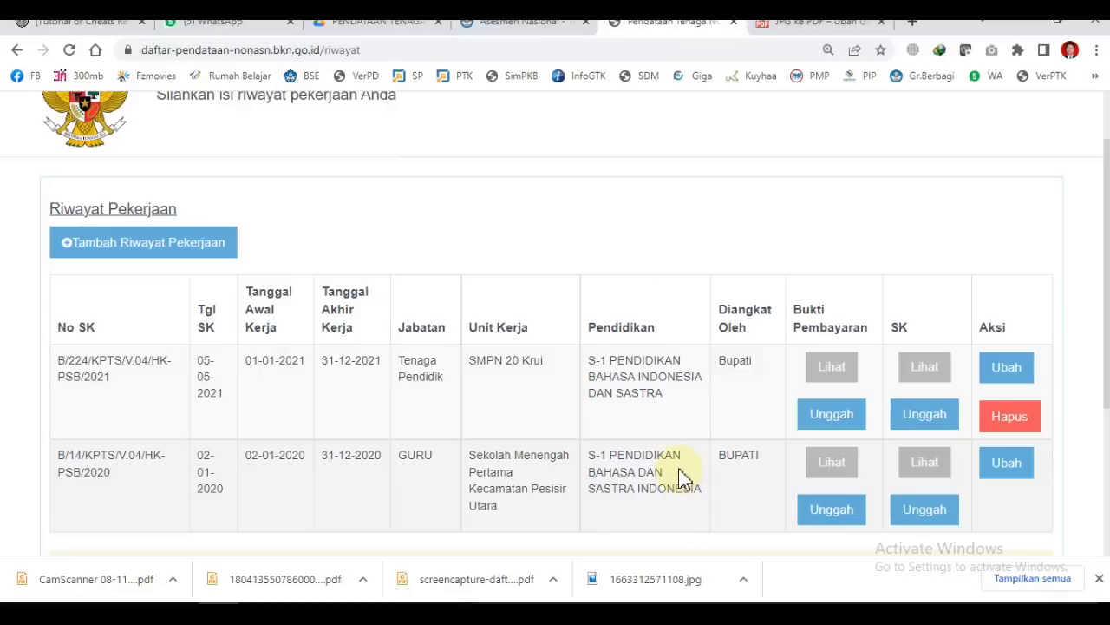
{"action": "scroll", "coordinate": [682, 477], "scroll_direction": "down", "scroll_amount": 1}
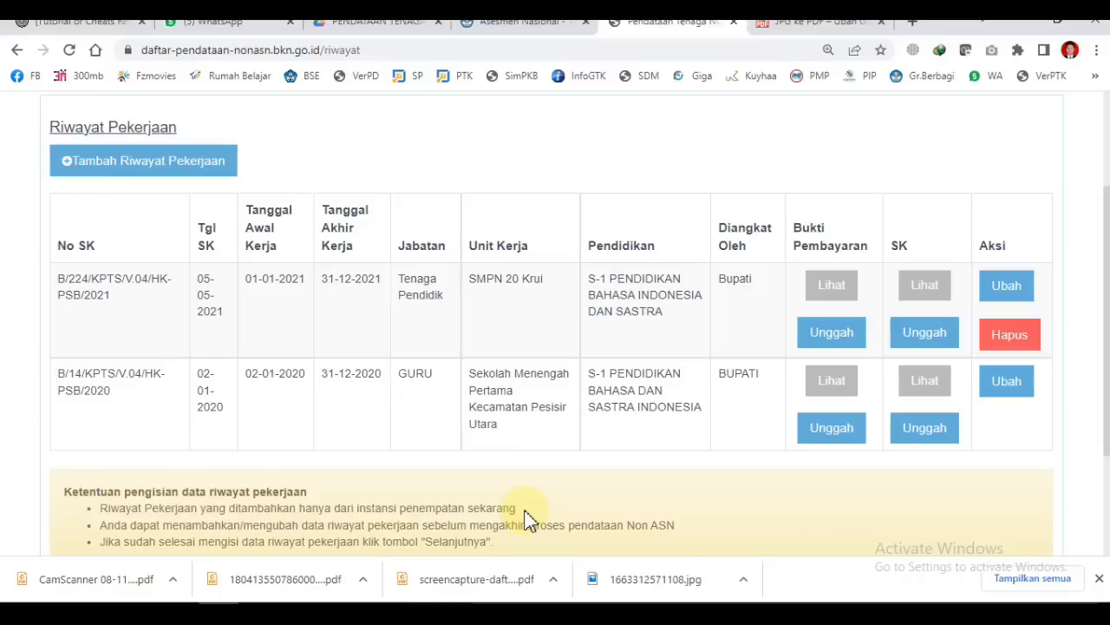
Step: Switch to the guide PDF and read page 23's Gambar 18 work-history explanation
{"action": "key", "text": "alt+Tab"}
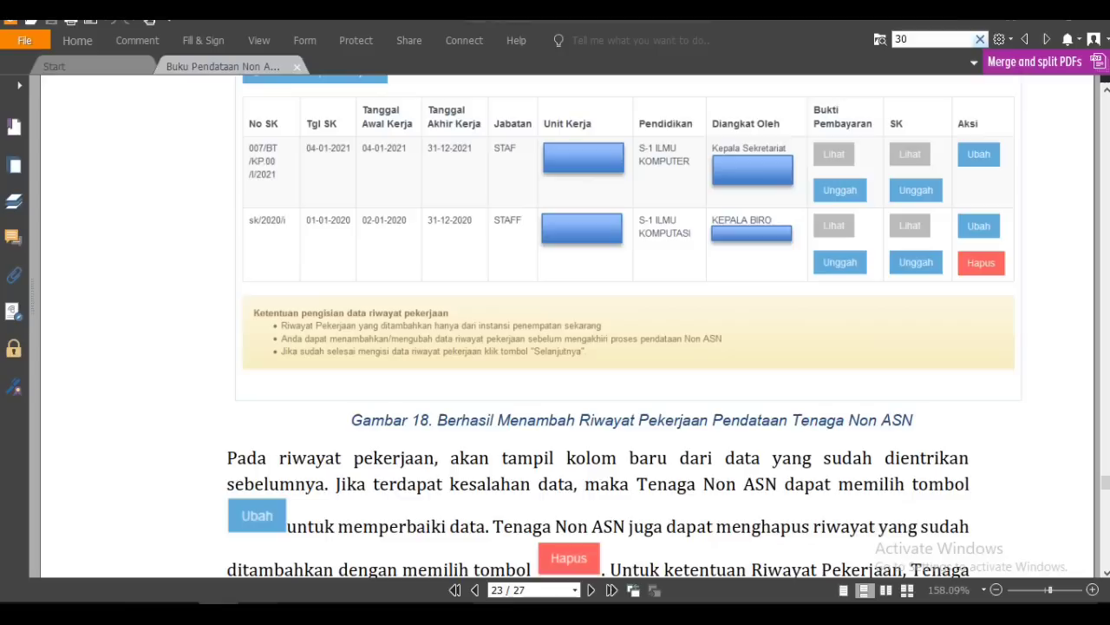
{"action": "scroll", "coordinate": [550, 519], "scroll_direction": "down", "scroll_amount": 1}
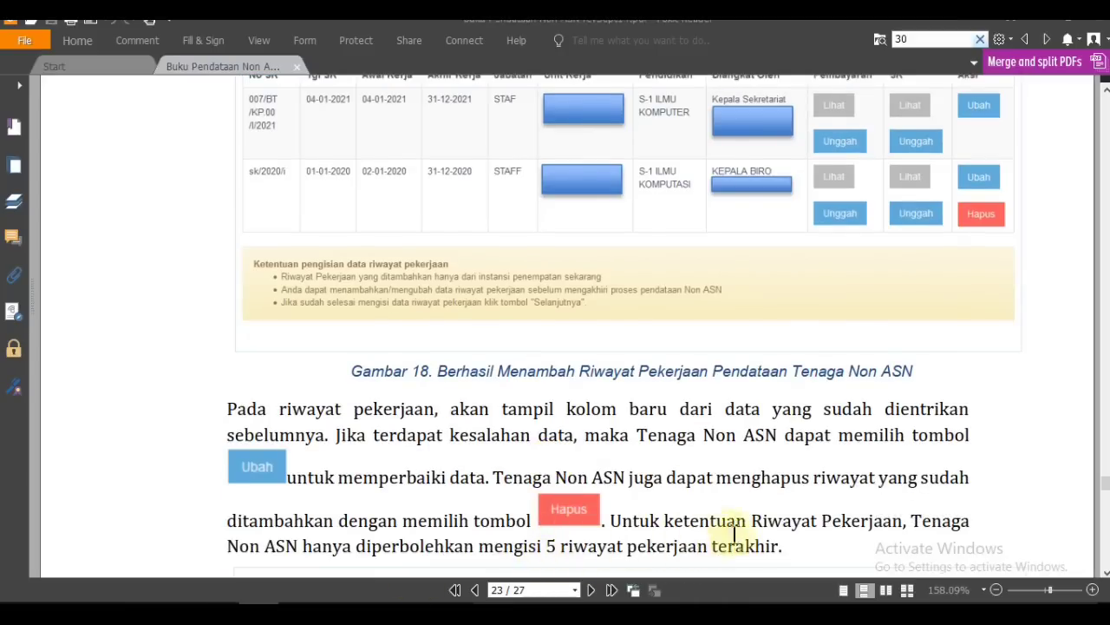
{"action": "scroll", "coordinate": [694, 484], "scroll_direction": "up", "scroll_amount": 1}
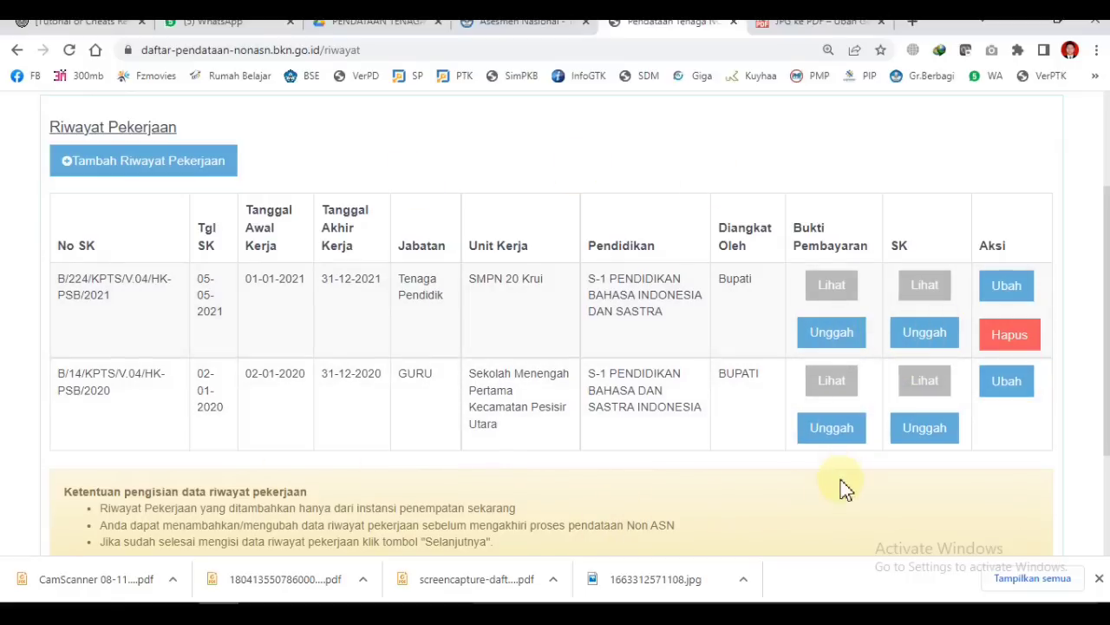
Step: Scroll to the bottom of Riwayat Pekerjaan and continue to the Resume step with Selanjutnya
{"action": "scroll", "coordinate": [842, 488], "scroll_direction": "down", "scroll_amount": 2}
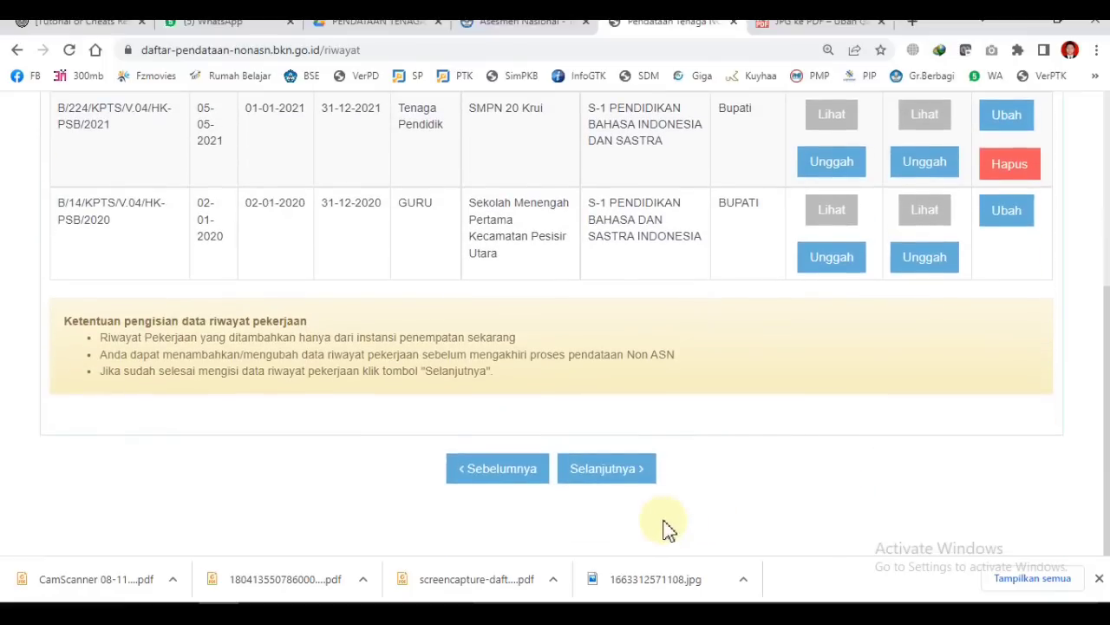
{"action": "scroll", "coordinate": [667, 529], "scroll_direction": "up", "scroll_amount": 4}
{"action": "scroll", "coordinate": [668, 529], "scroll_direction": "down", "scroll_amount": 1}
{"action": "scroll", "coordinate": [666, 529], "scroll_direction": "down", "scroll_amount": 3}
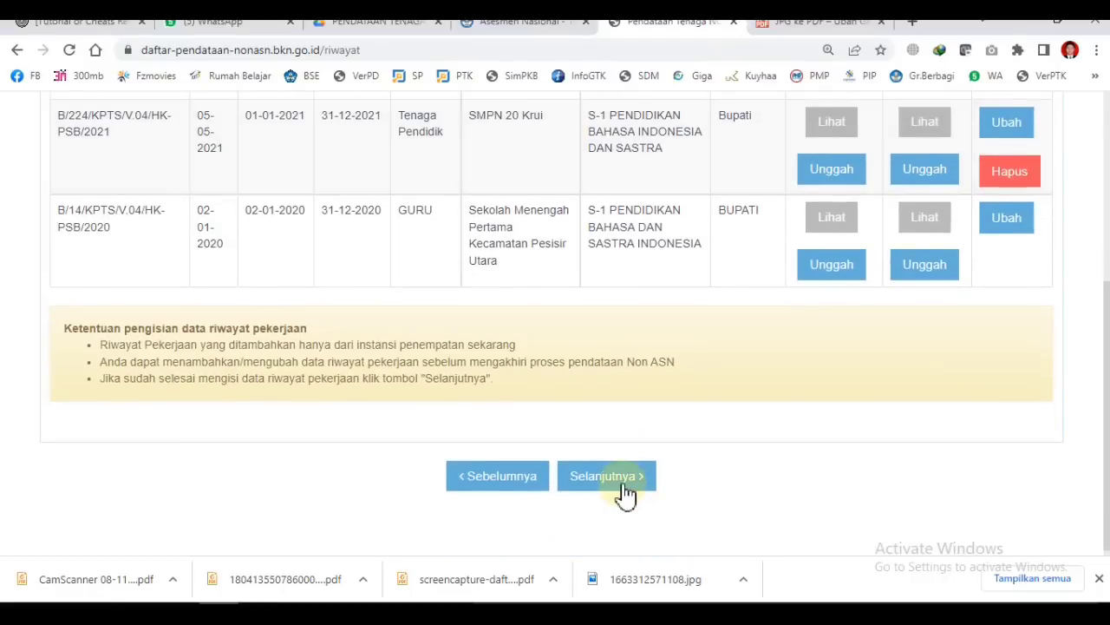
{"action": "scroll", "coordinate": [624, 493], "scroll_direction": "up", "scroll_amount": 4}
{"action": "scroll", "coordinate": [624, 494], "scroll_direction": "down", "scroll_amount": 4}
{"action": "left_click", "coordinate": [621, 487]}
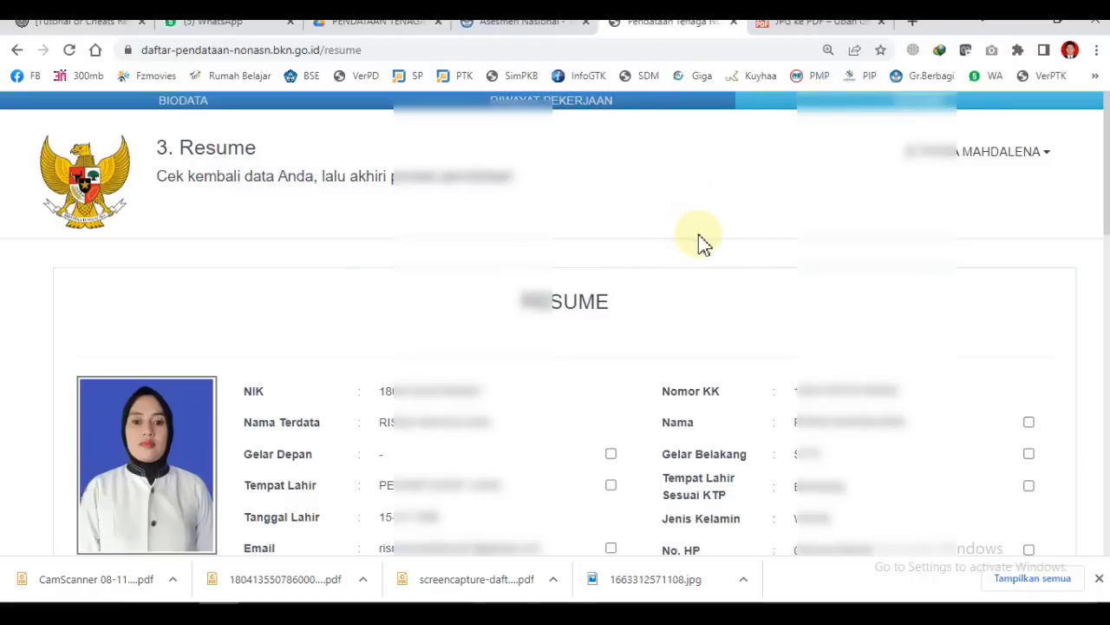
Step: Scroll through the Resume page's biodata, work-history table and instructions, then back to the top
{"action": "scroll", "coordinate": [703, 242], "scroll_direction": "down", "scroll_amount": 1}
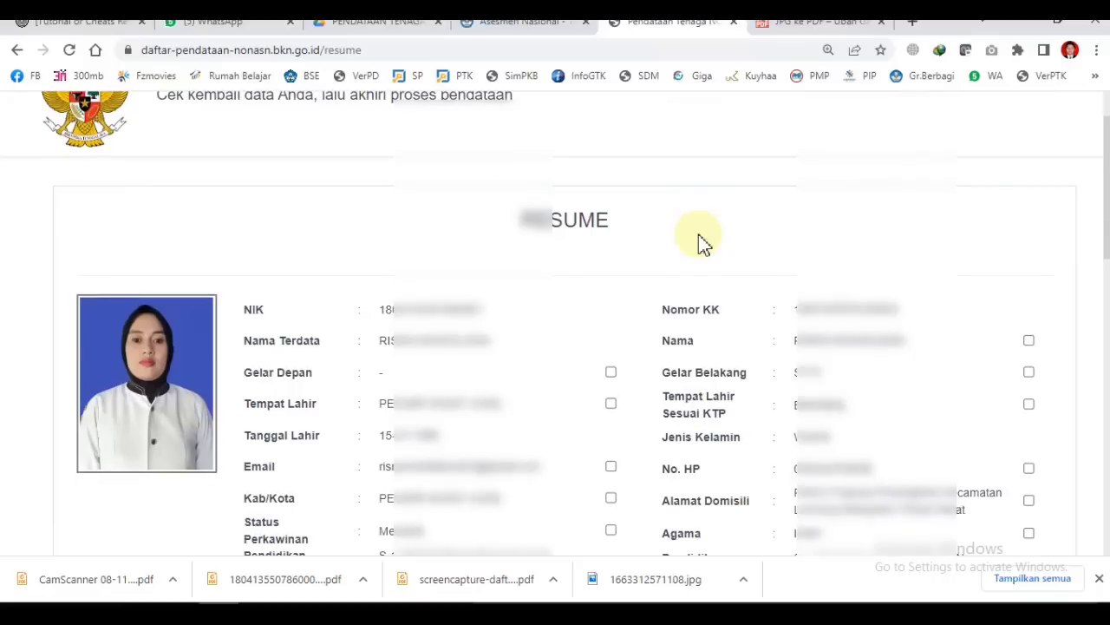
{"action": "scroll", "coordinate": [703, 243], "scroll_direction": "up", "scroll_amount": 1}
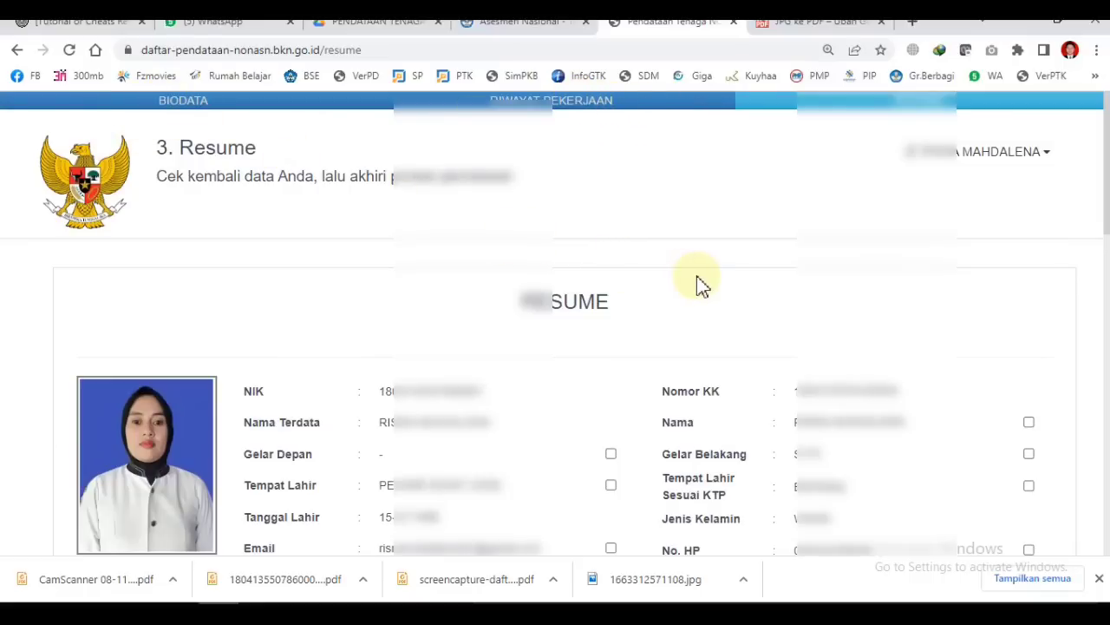
{"action": "scroll", "coordinate": [703, 287], "scroll_direction": "down", "scroll_amount": 1}
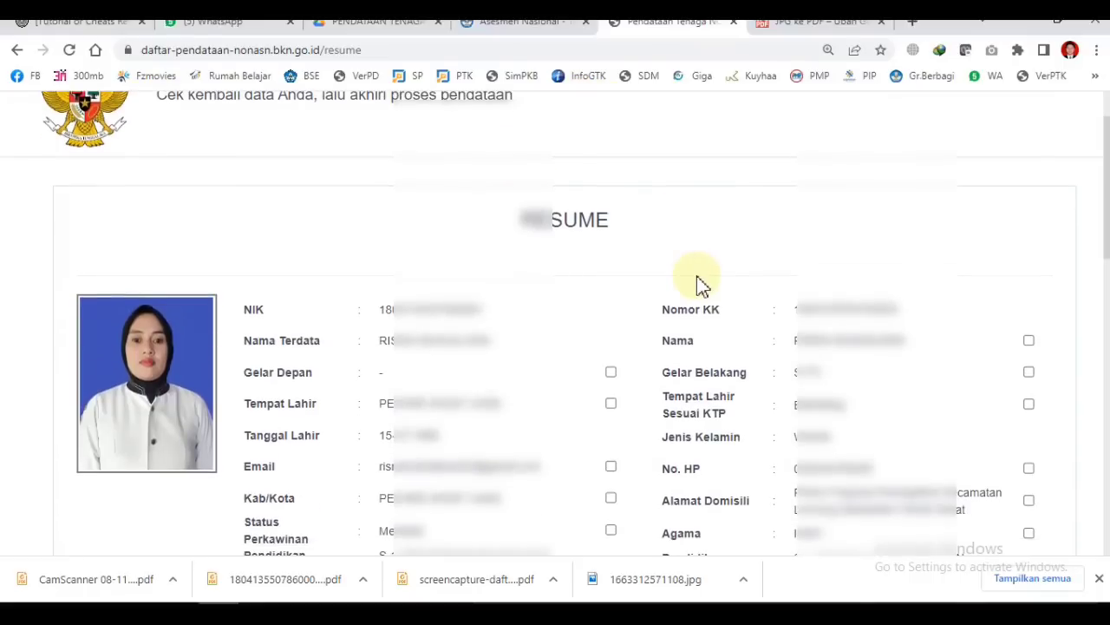
{"action": "scroll", "coordinate": [789, 279], "scroll_direction": "down", "scroll_amount": 2}
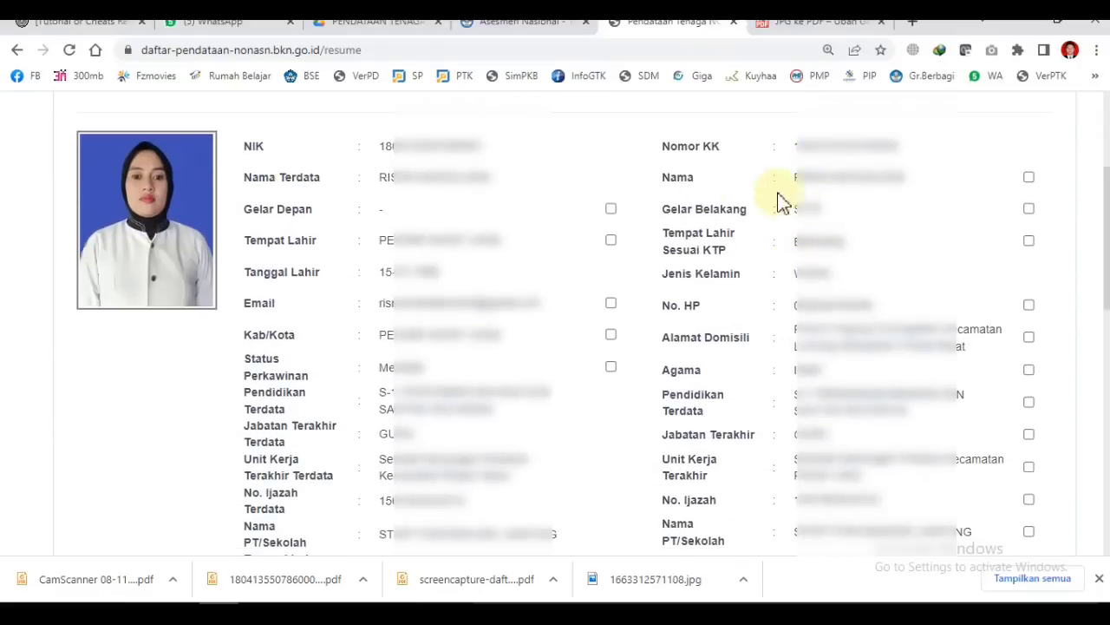
{"action": "scroll", "coordinate": [401, 273], "scroll_direction": "down", "scroll_amount": 5}
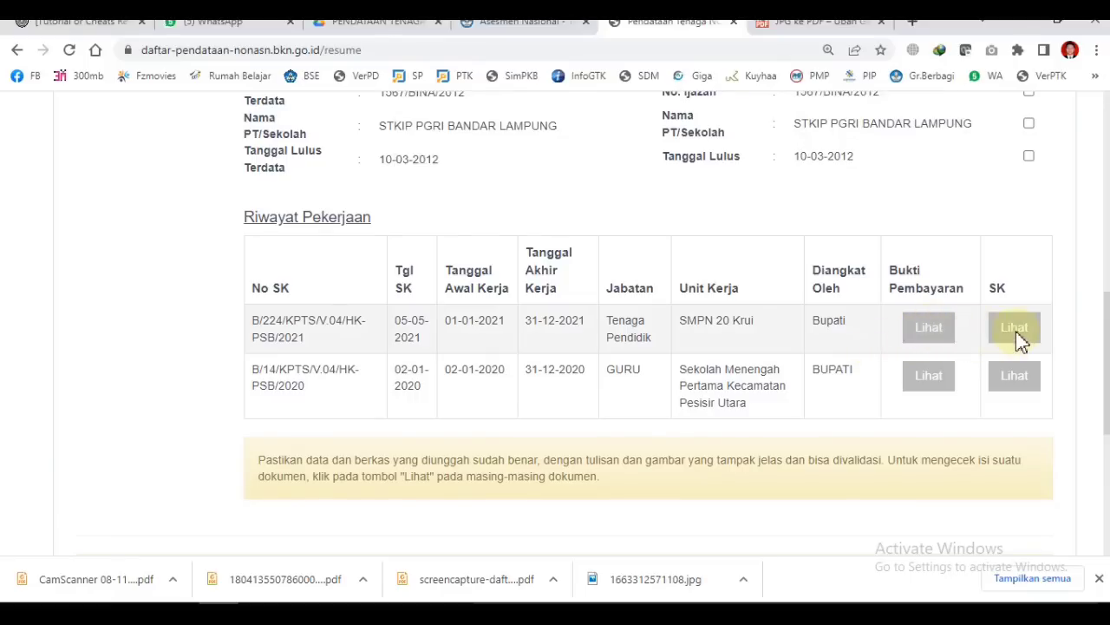
{"action": "scroll", "coordinate": [919, 373], "scroll_direction": "down", "scroll_amount": 2}
{"action": "scroll", "coordinate": [920, 374], "scroll_direction": "down", "scroll_amount": 3}
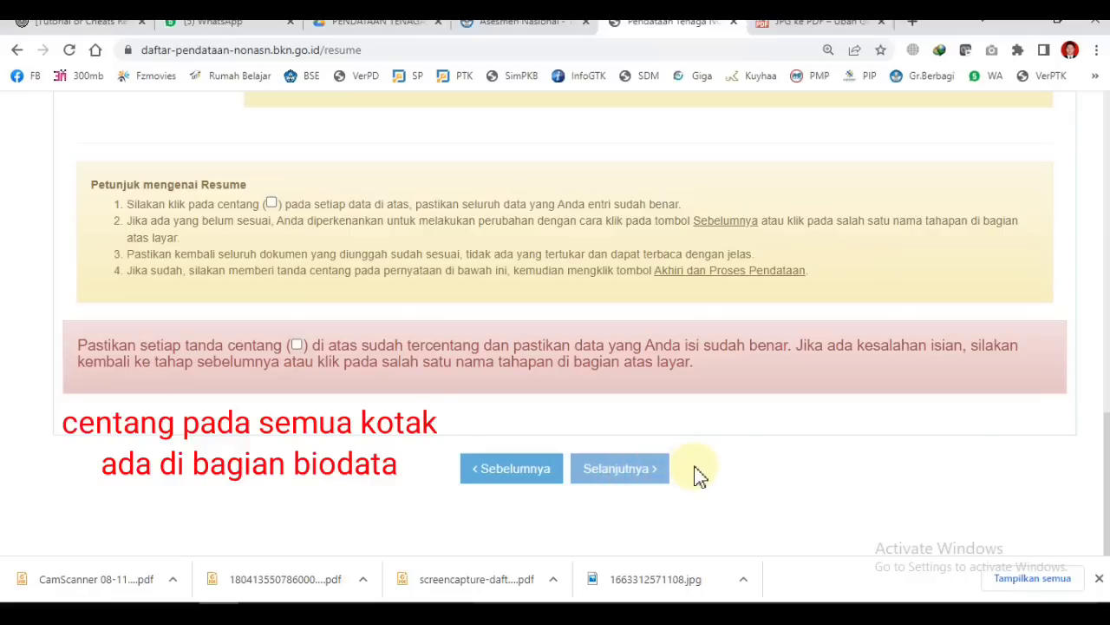
{"action": "scroll", "coordinate": [699, 475], "scroll_direction": "up", "scroll_amount": 3}
{"action": "scroll", "coordinate": [699, 474], "scroll_direction": "up", "scroll_amount": 10}
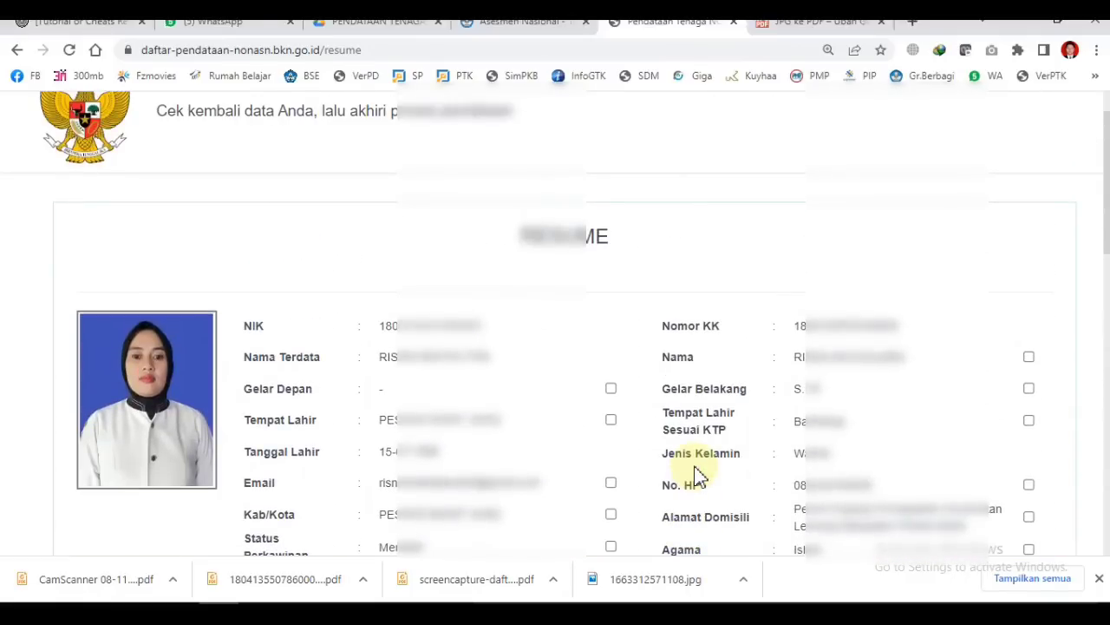
{"action": "scroll", "coordinate": [699, 475], "scroll_direction": "up", "scroll_amount": 1}
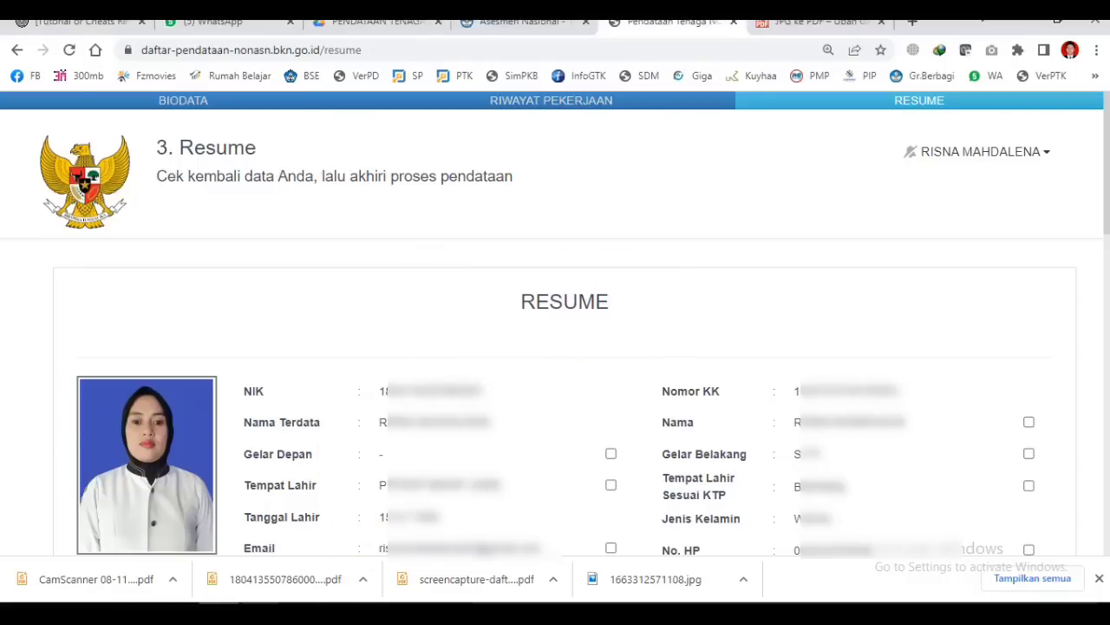
Step: Bring up the guide's page 27 showing the sample Bukti Pendataan Tenaga Non-ASN 2022 card
{"action": "left_click", "coordinate": [259, 613]}
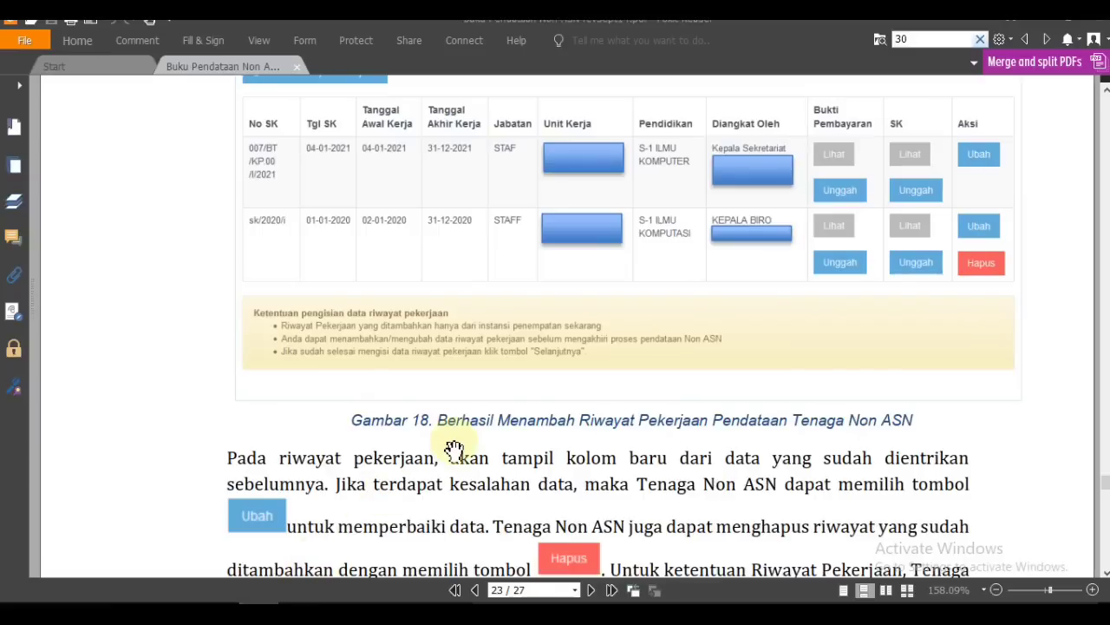
{"action": "key", "text": "End"}
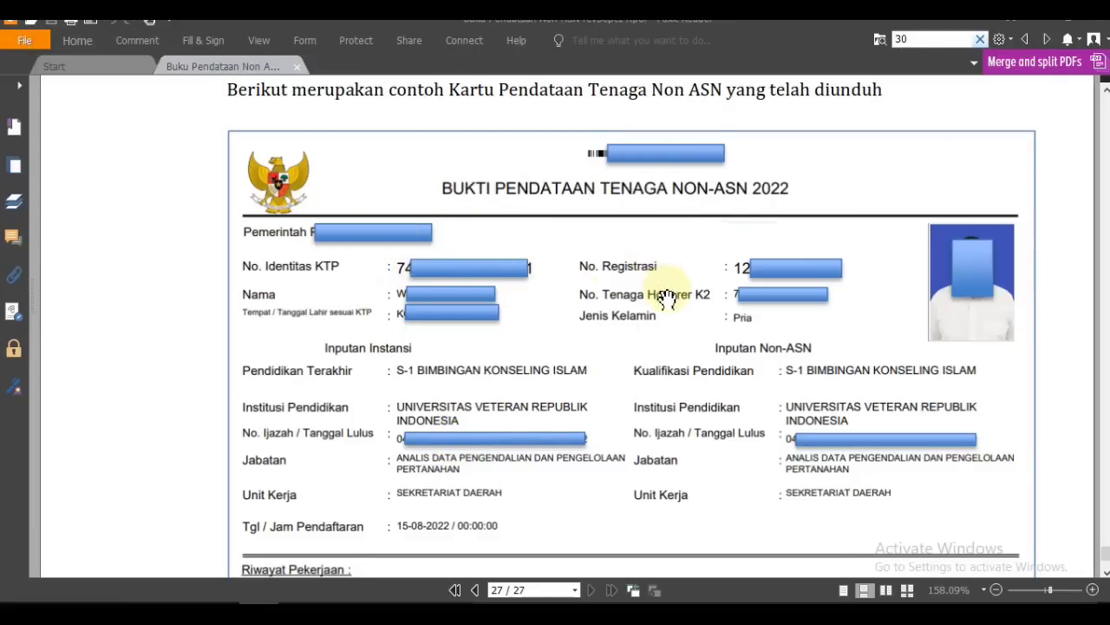
{"action": "scroll", "coordinate": [664, 295], "scroll_direction": "down", "scroll_amount": 3}
{"action": "scroll", "coordinate": [667, 301], "scroll_direction": "down", "scroll_amount": 2}
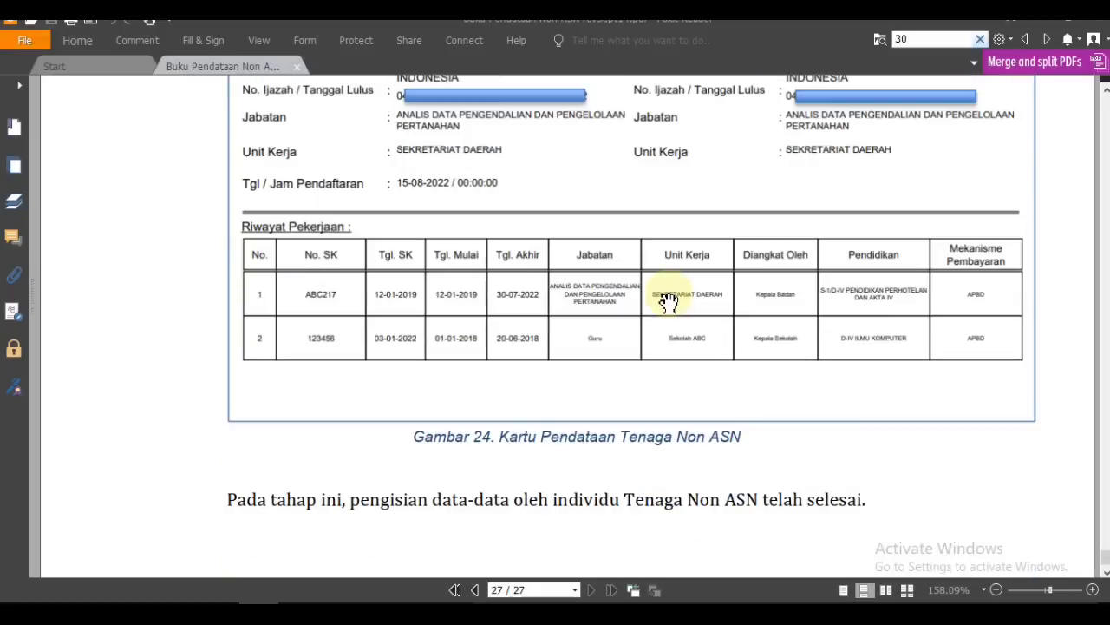
{"action": "scroll", "coordinate": [668, 300], "scroll_direction": "up", "scroll_amount": 2}
{"action": "scroll", "coordinate": [668, 300], "scroll_direction": "up", "scroll_amount": 2}
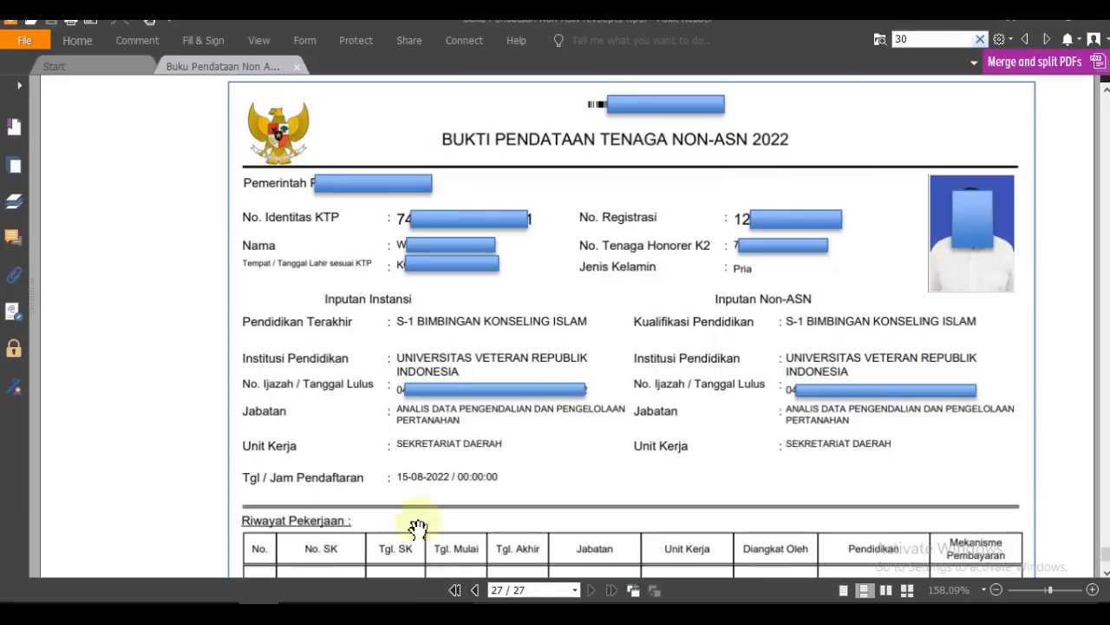
{"action": "left_click", "coordinate": [219, 614]}
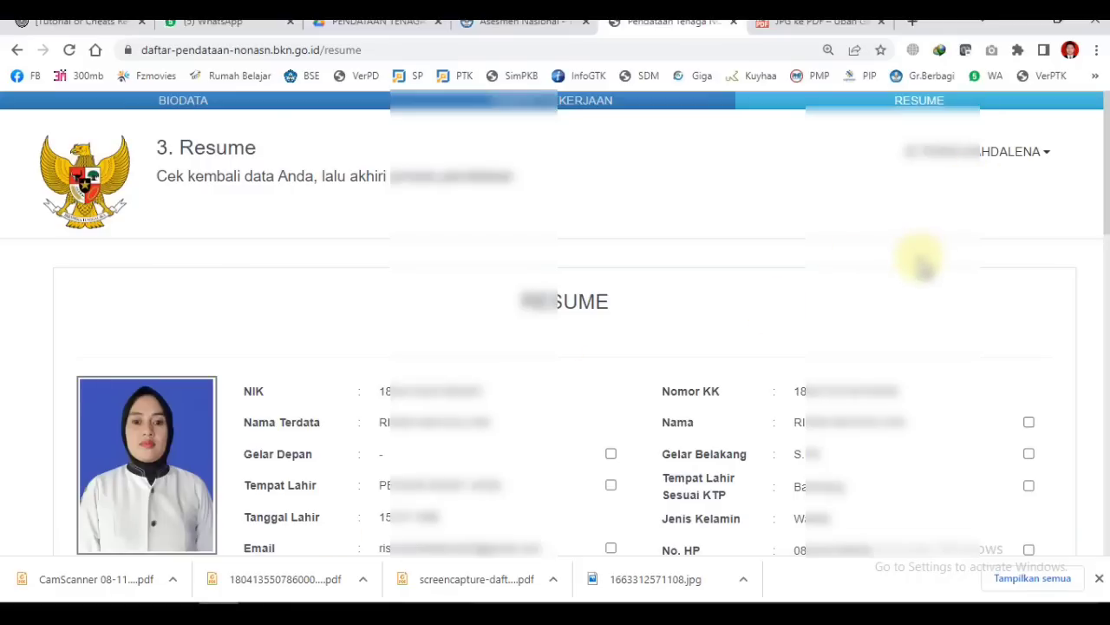
{"action": "scroll", "coordinate": [919, 257], "scroll_direction": "down", "scroll_amount": 15}
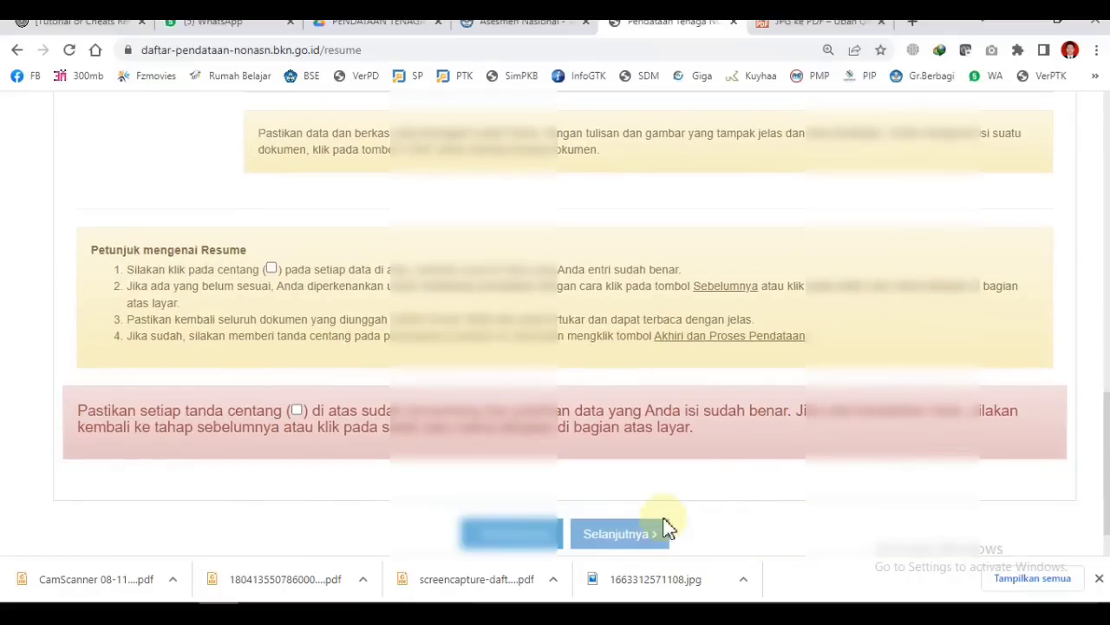
{"action": "scroll", "coordinate": [711, 513], "scroll_direction": "up", "scroll_amount": 15}
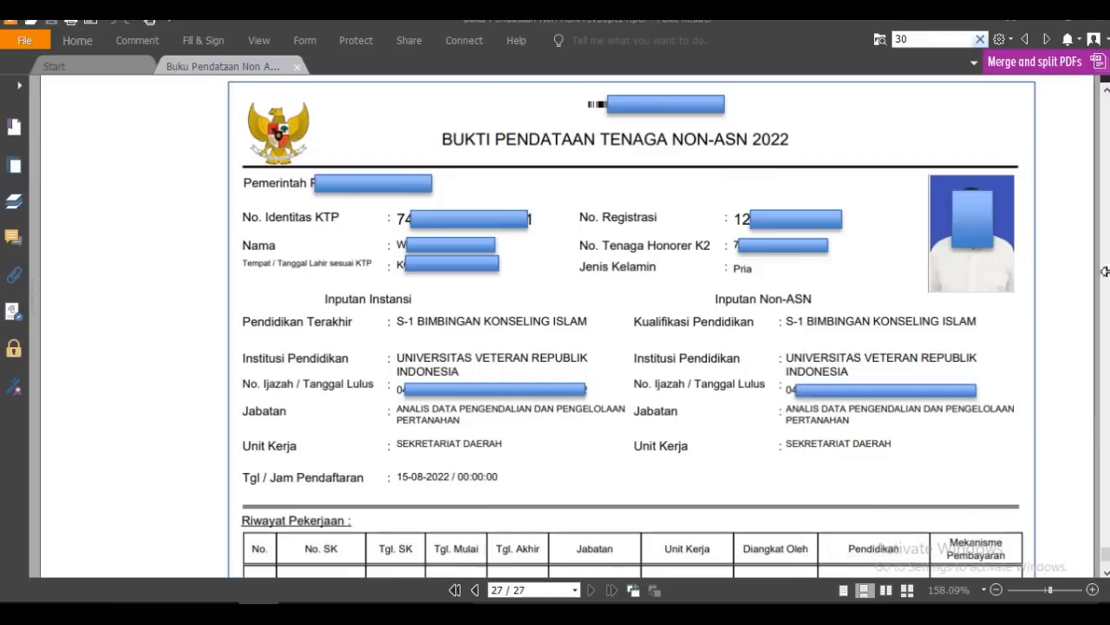
Step: Return the guide PDF to its cover, page 1 of 27, via the scrollbar
{"action": "scroll", "coordinate": [1100, 520], "scroll_direction": "up", "scroll_amount": 15}
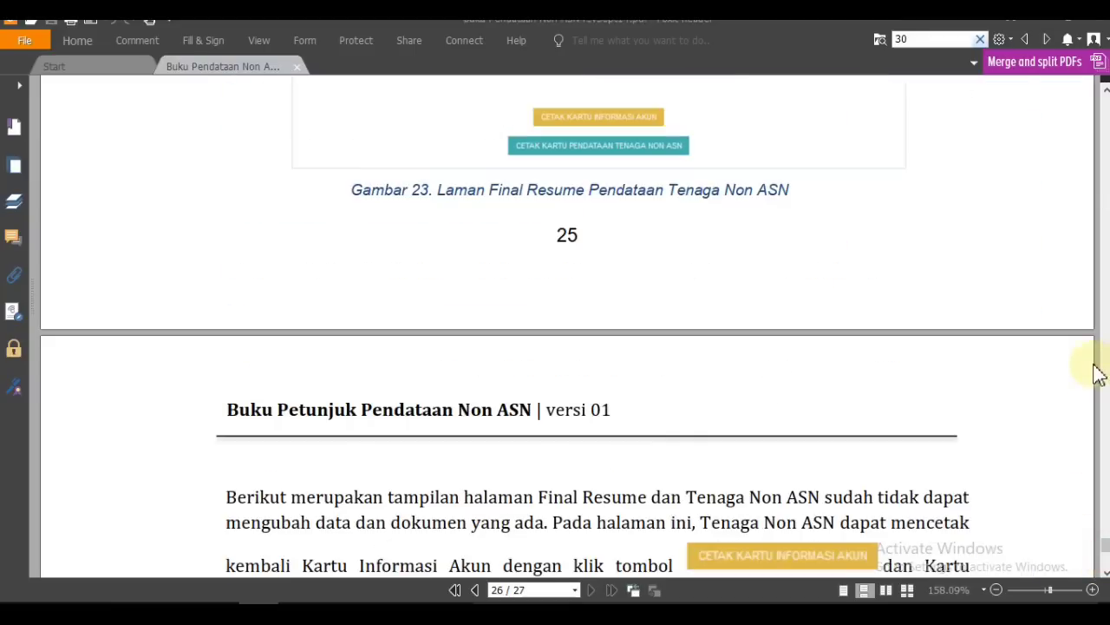
{"action": "left_click_drag", "start_coordinate": [1100, 540], "coordinate": [1103, 100]}
{"action": "scroll", "coordinate": [877, 287], "scroll_direction": "down", "scroll_amount": 5}
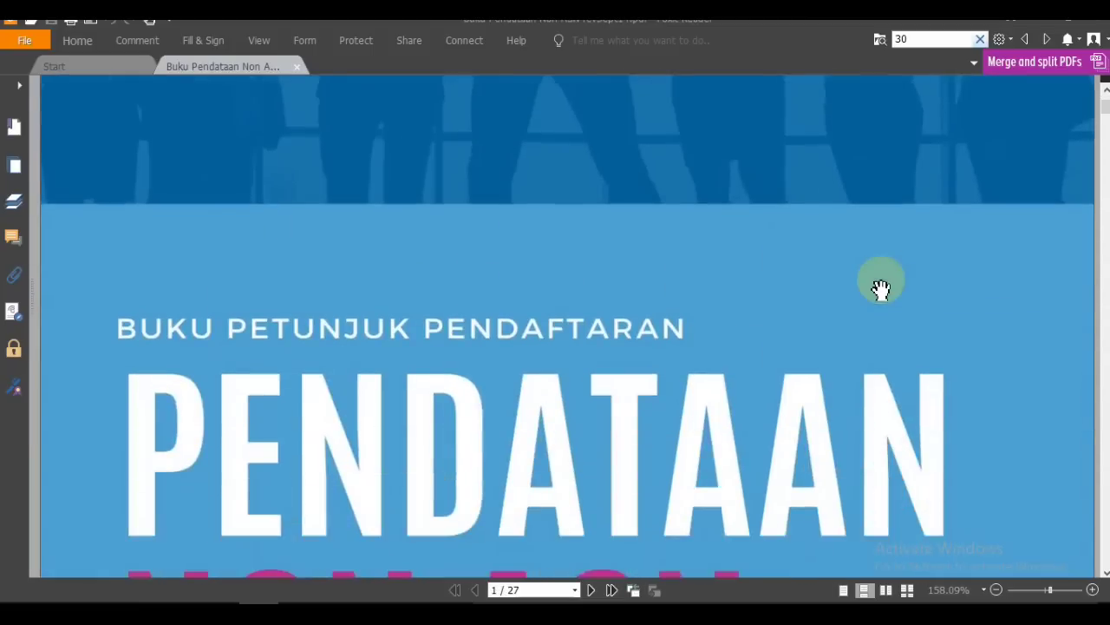